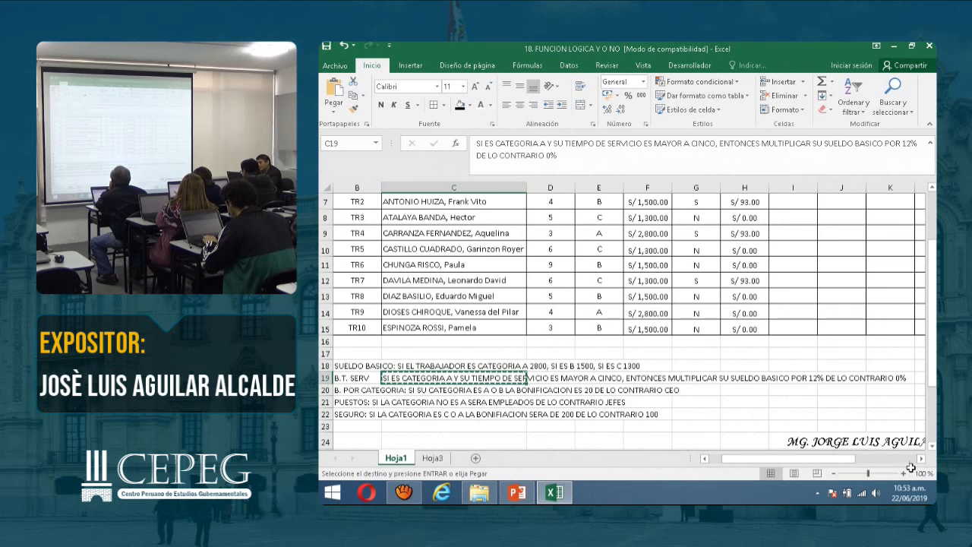
Paste the copied service-time bonus rule (category A, service over five, 12% of basic salary, otherwise 0%) into cell O15
click(897, 458)
scroll(665, 309, up, 2)
click(514, 391)
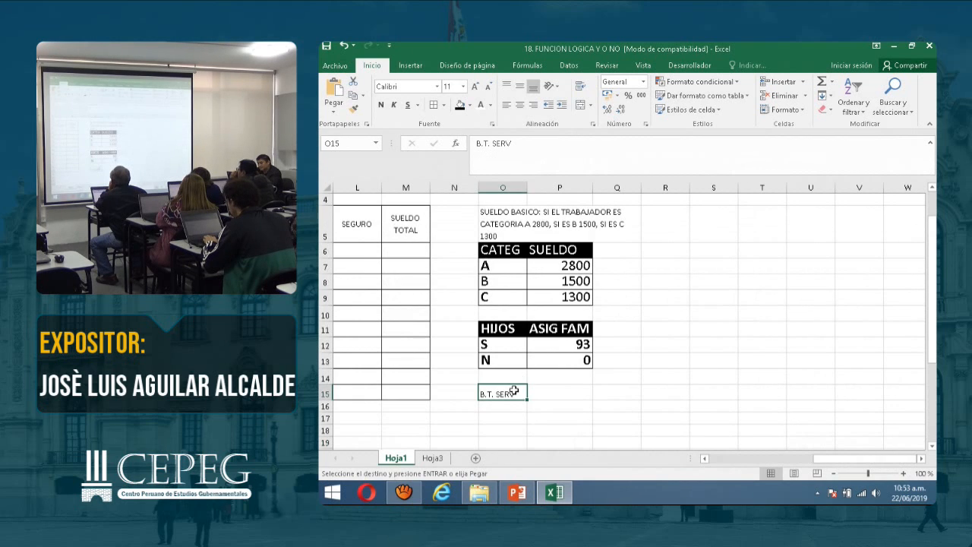
text(SI ES CATEGORIA A Y SU TIEMPO DE SERVICIO ES MAYOR A CINCO, ENTONCES MULTIPLICAR SU SUELDO BASICO POR 12% DE LO CONTRARIO 0%)
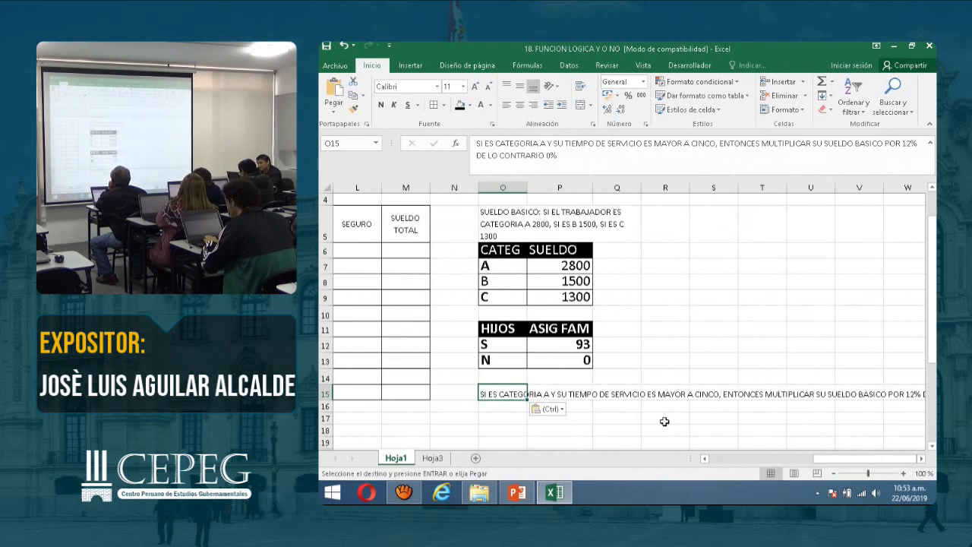
Merge O15:R17 with wrapped text, and align the bonus rule vertically centred and left
shift+click(664, 419)
click(581, 105)
click(581, 87)
click(520, 88)
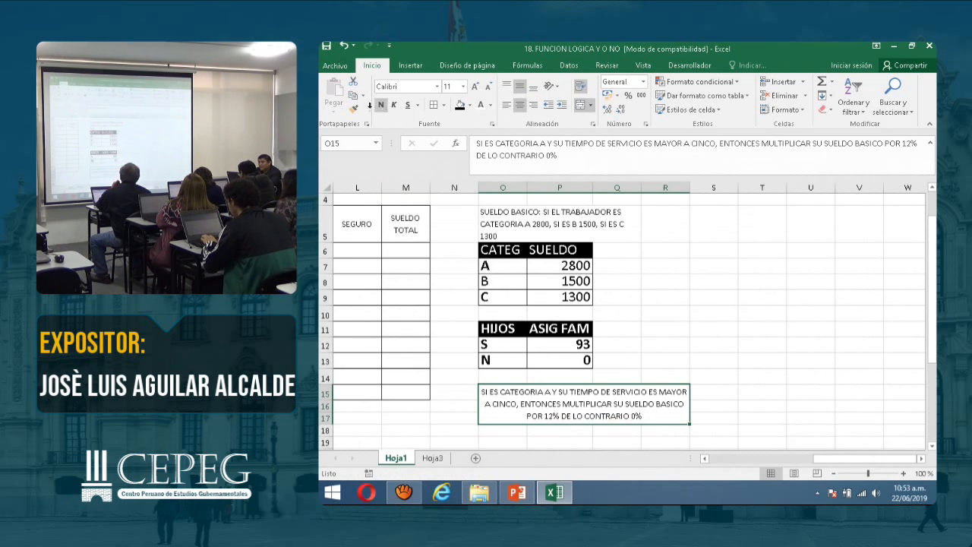
click(506, 108)
scroll(550, 380, down, 1)
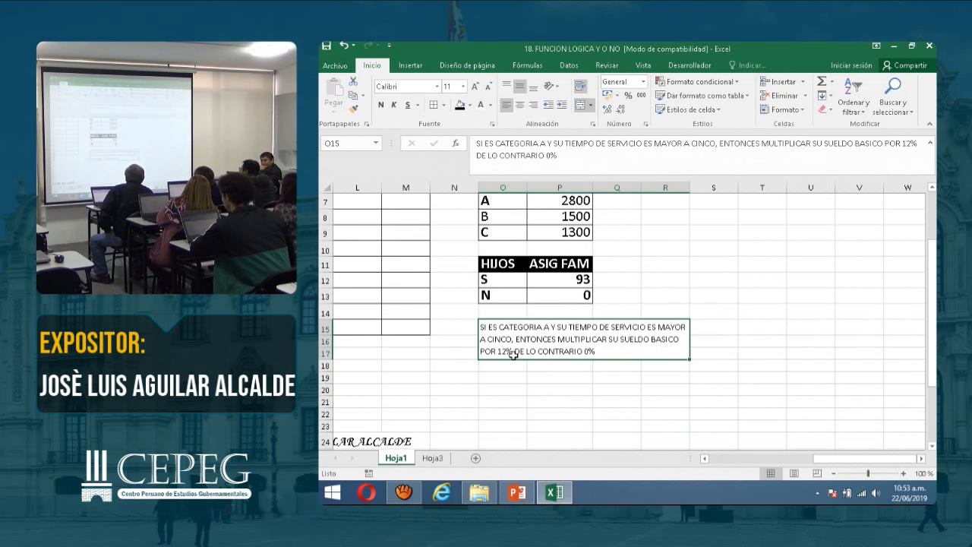
Examine the service time and category of the workers in rows 6 to 9 against the bonus rule
click(717, 459)
scroll(706, 401, up, 2)
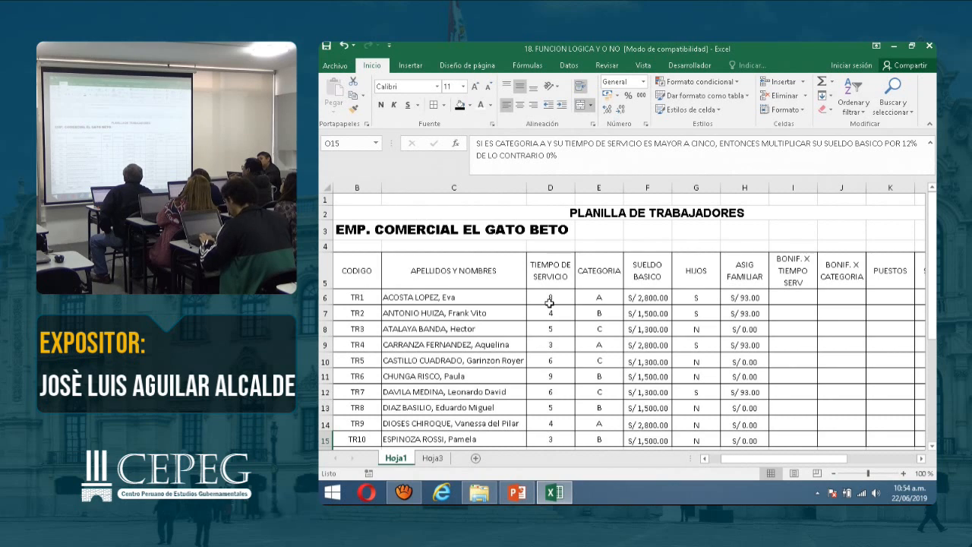
click(618, 301)
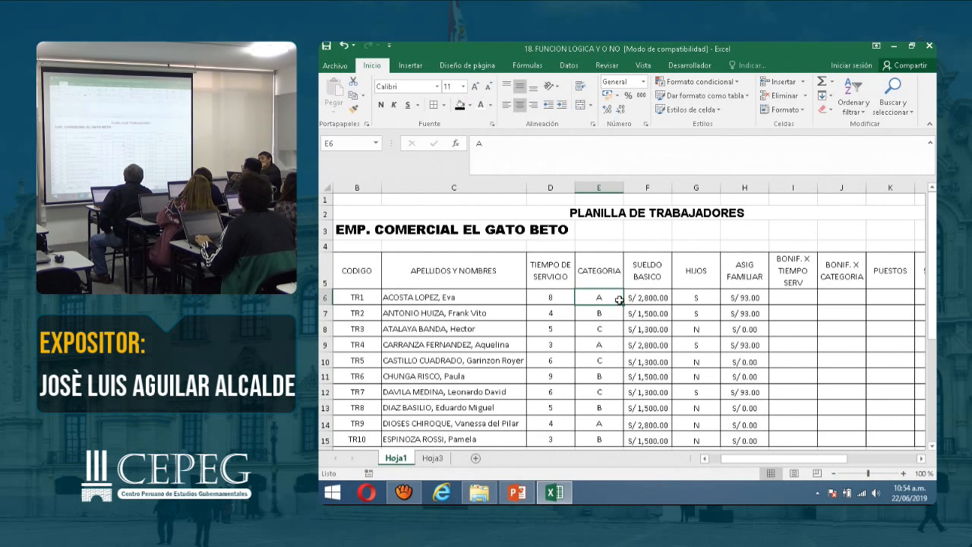
click(546, 310)
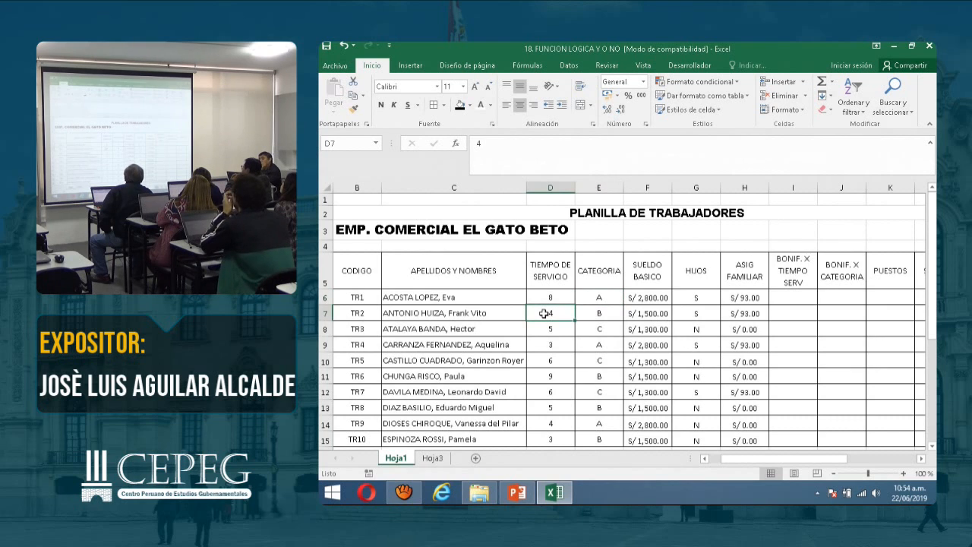
click(607, 311)
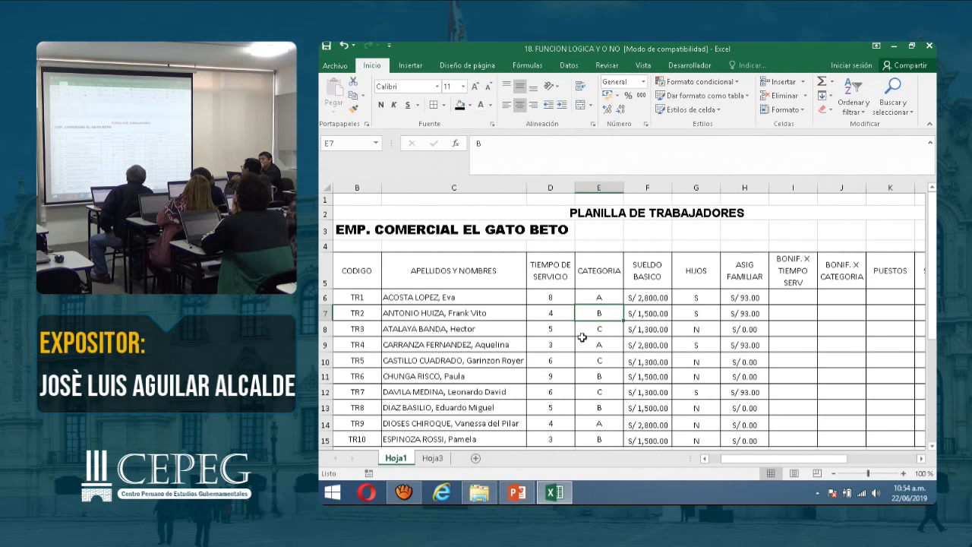
drag(554, 330, 598, 329)
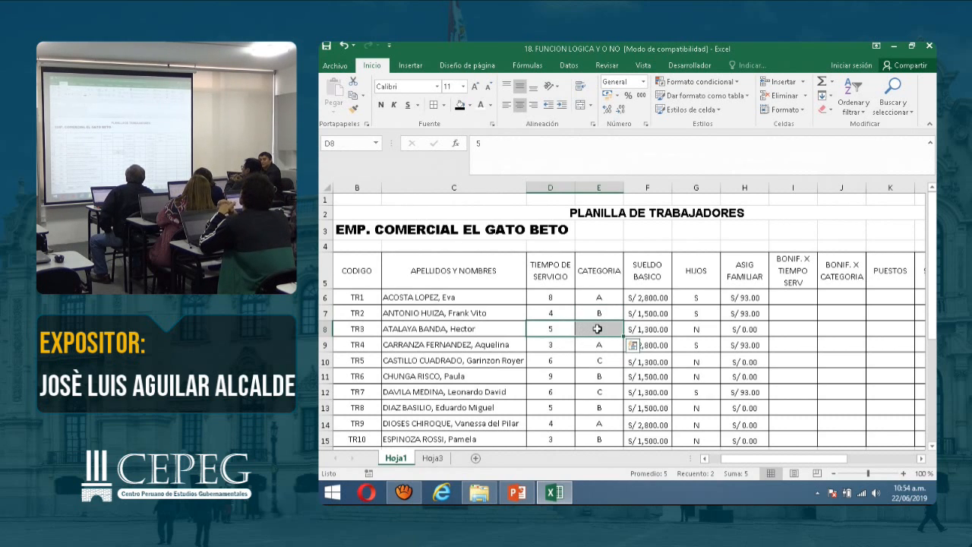
click(557, 349)
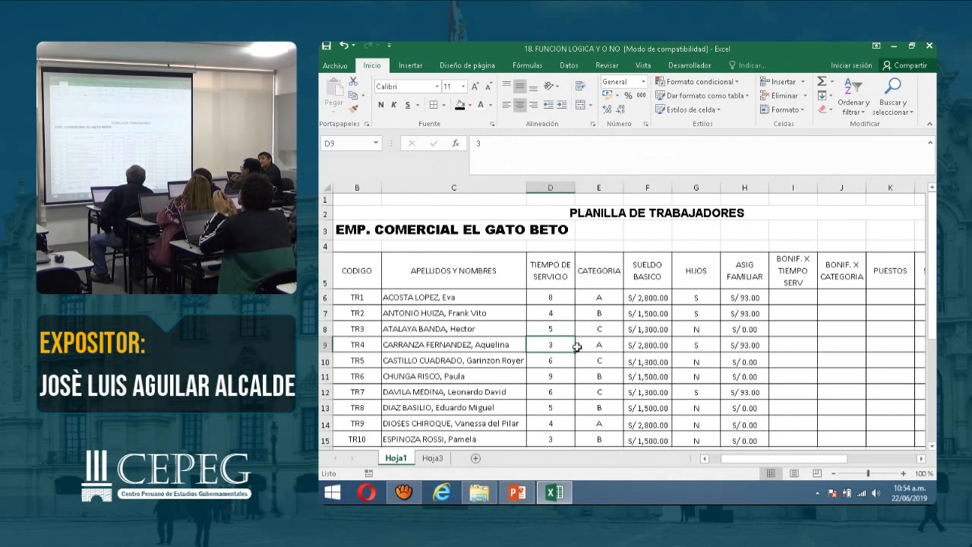
click(594, 345)
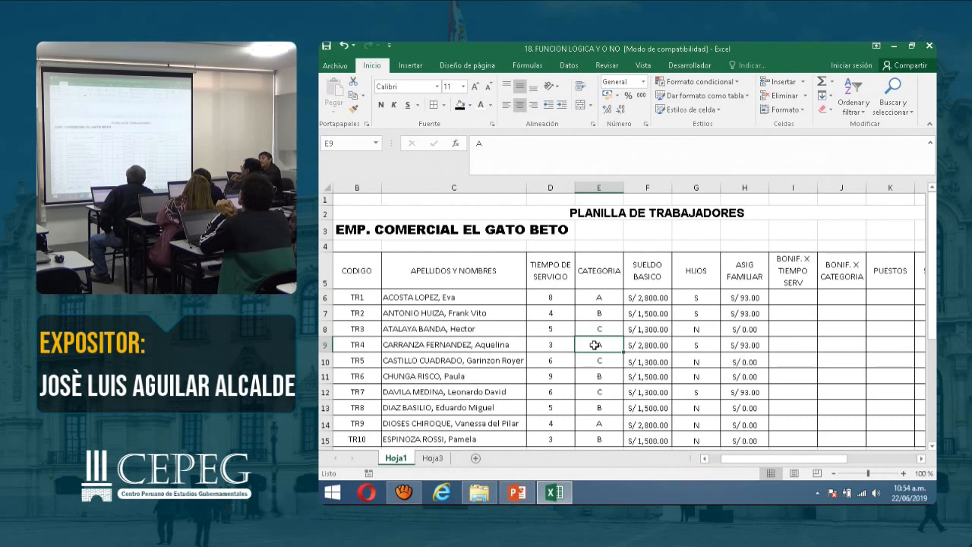
click(563, 345)
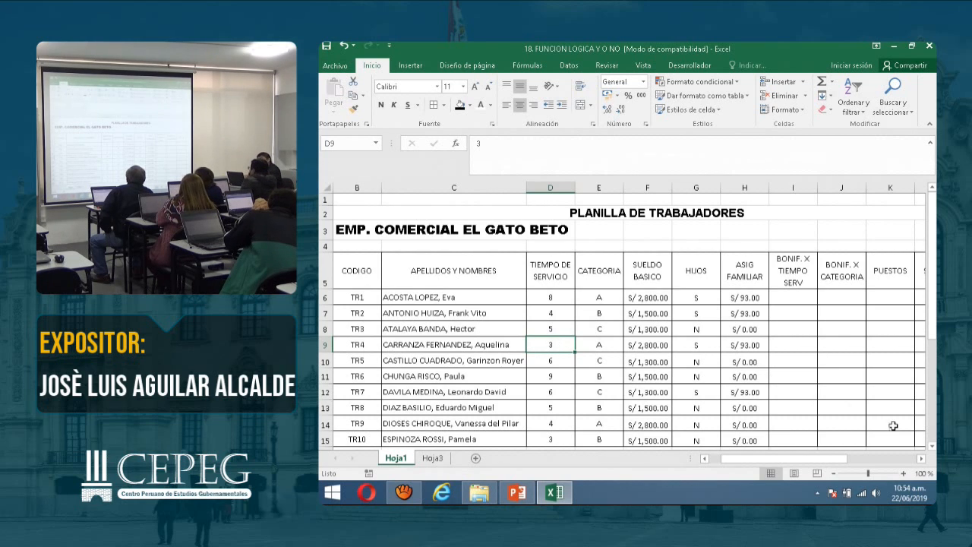
click(920, 458)
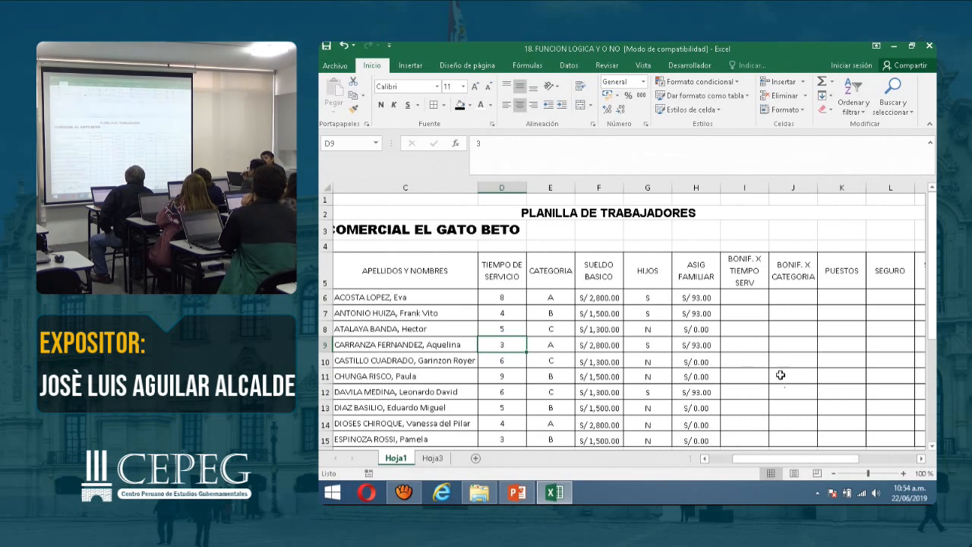
click(761, 301)
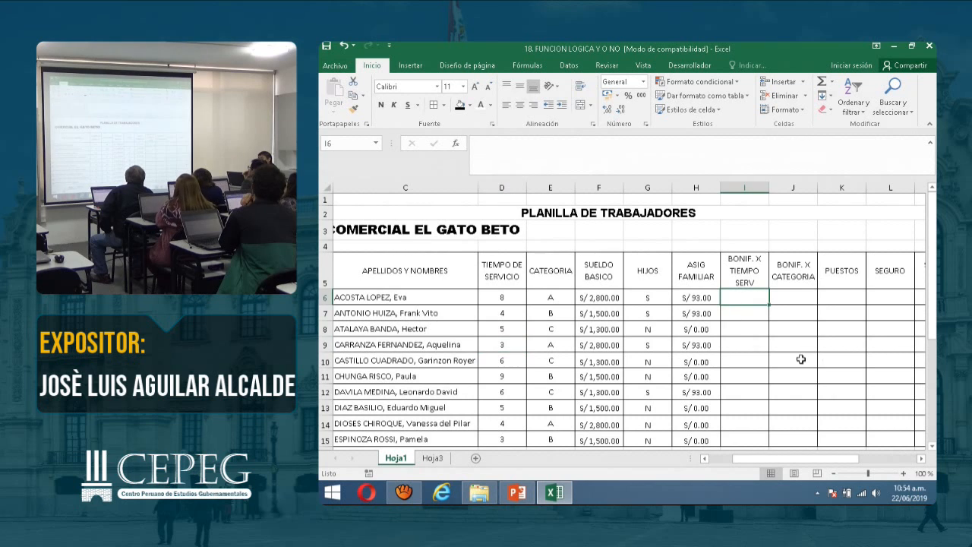
click(921, 458)
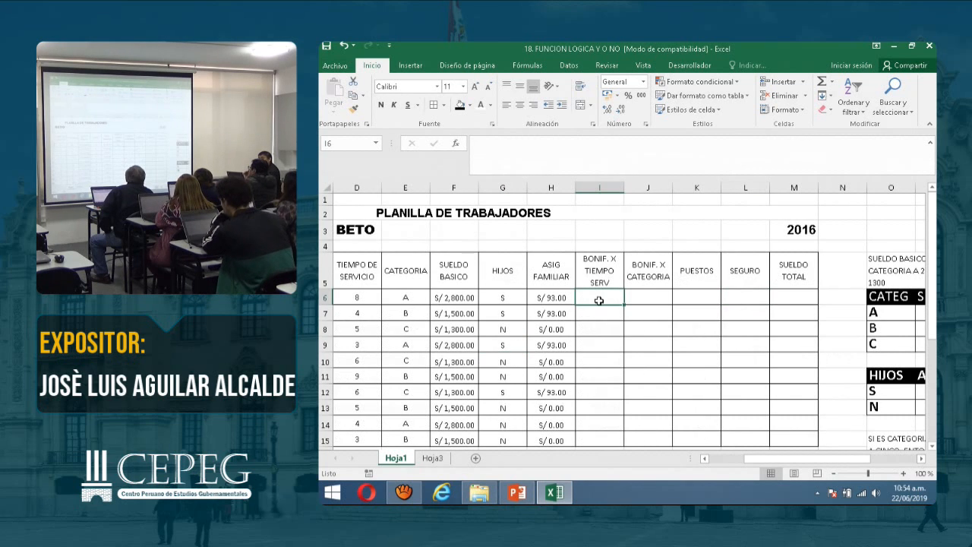
scroll(870, 419, down, 1)
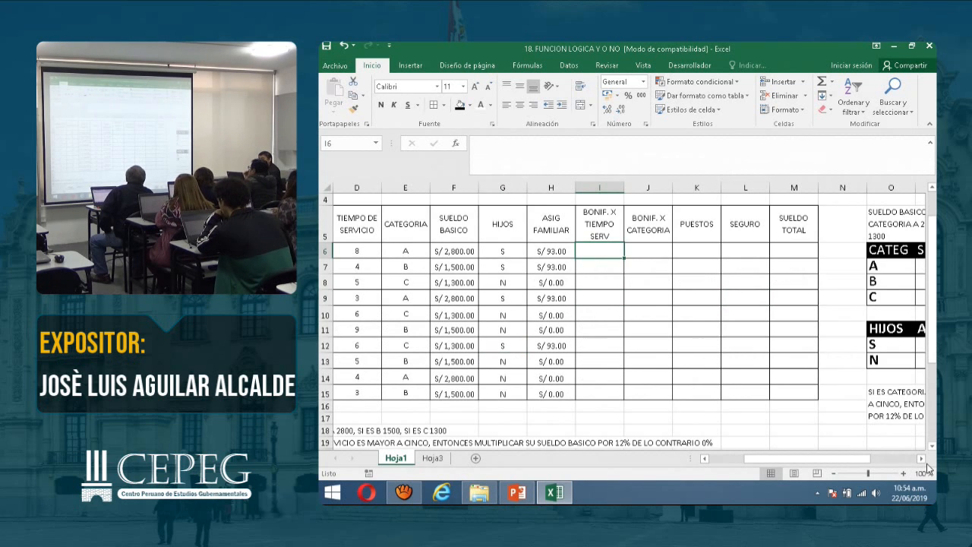
Enter the heading BONIF X T. SERV in cell O19, below the service-time bonus rule
click(921, 458)
click(921, 458)
click(921, 458)
scroll(796, 411, down, 2)
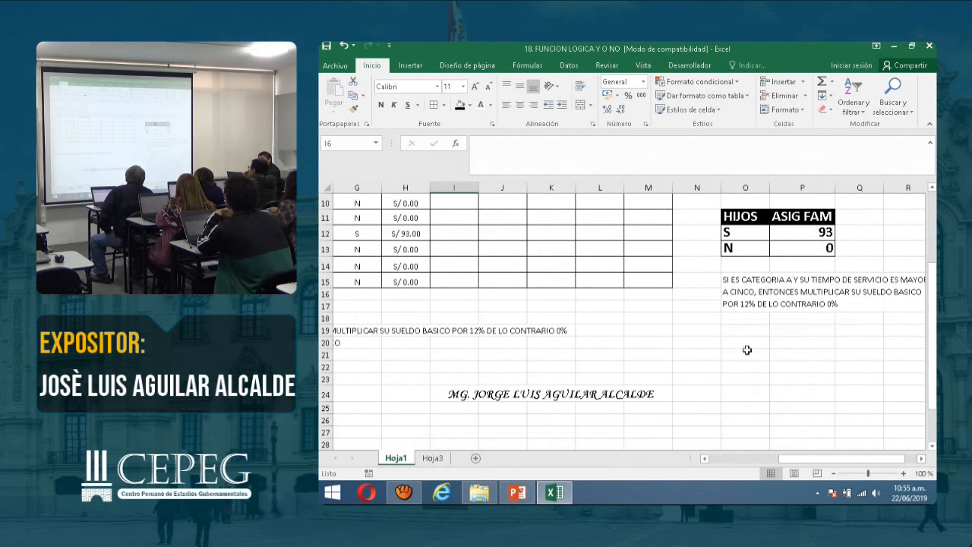
click(747, 331)
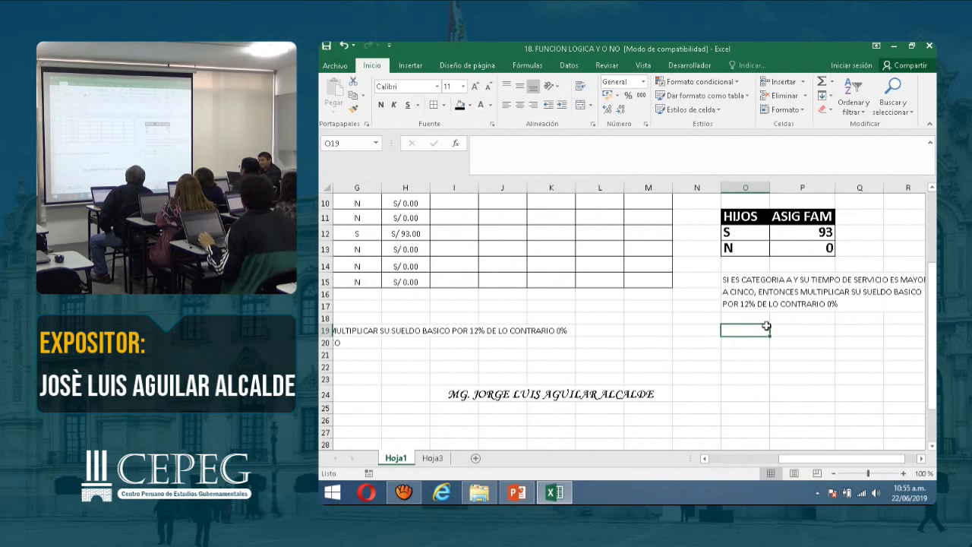
text(CATEG)
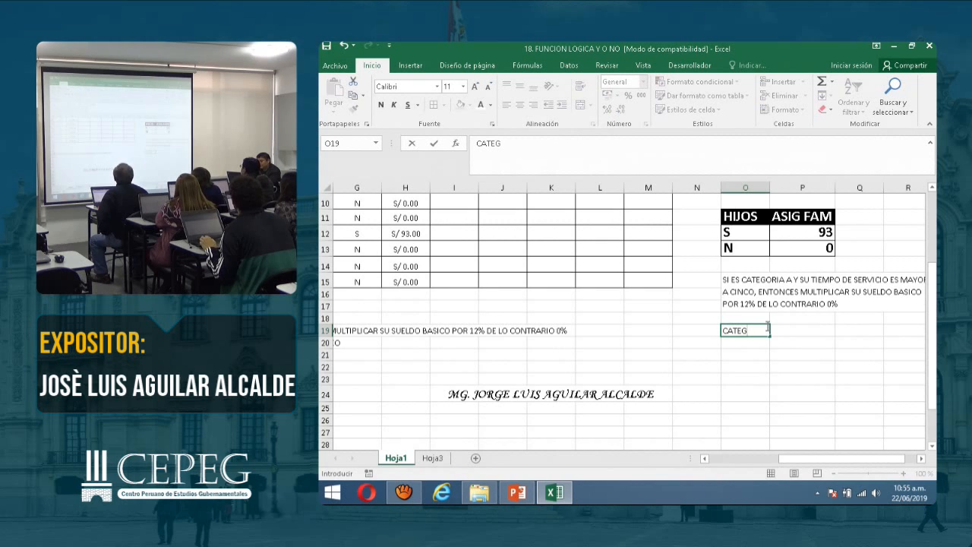
key(Escape)
scroll(524, 265, up, 2)
scroll(531, 273, down, 2)
text(BI)
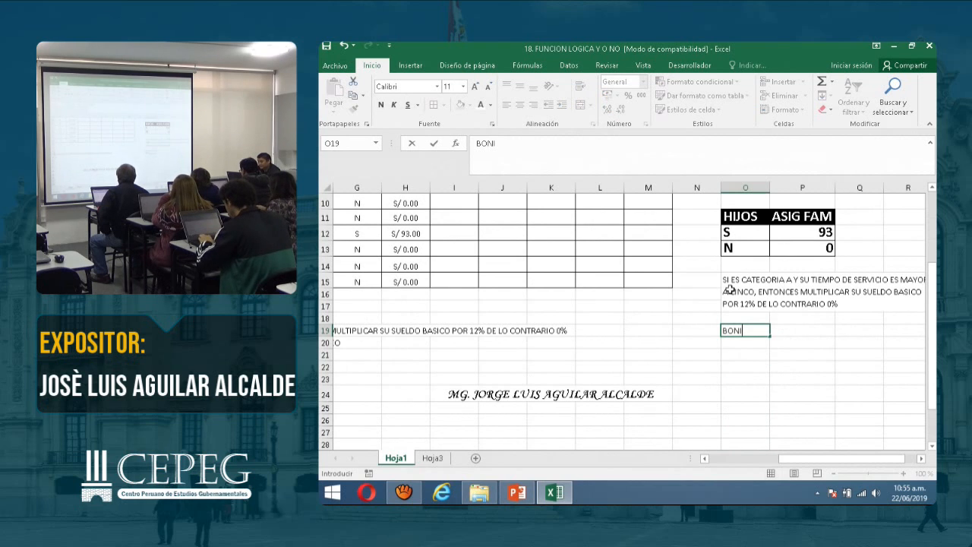
text(NIF X T. SERV)
key(Return)
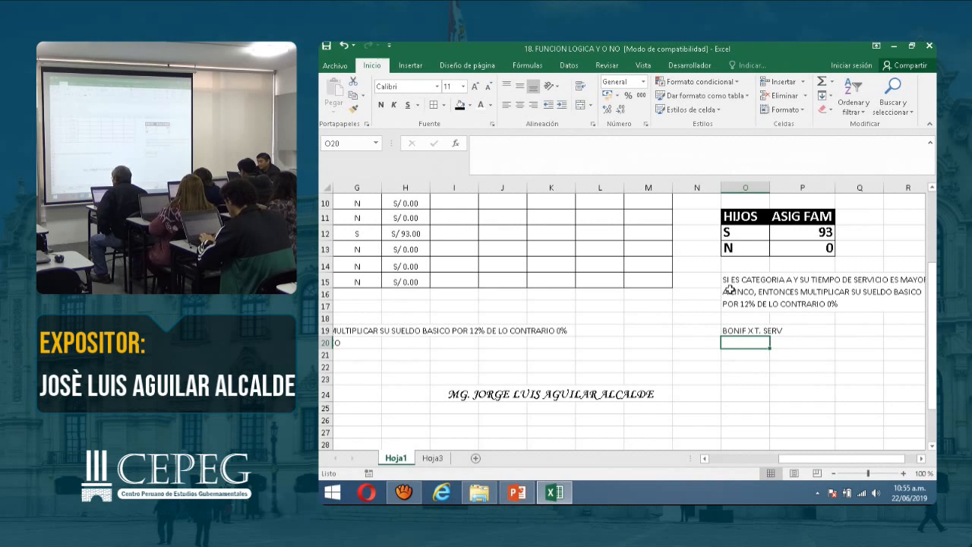
Add the category criterion under the heading, with CAT in O20 and A in P20
text(A)
key(BackSpace)
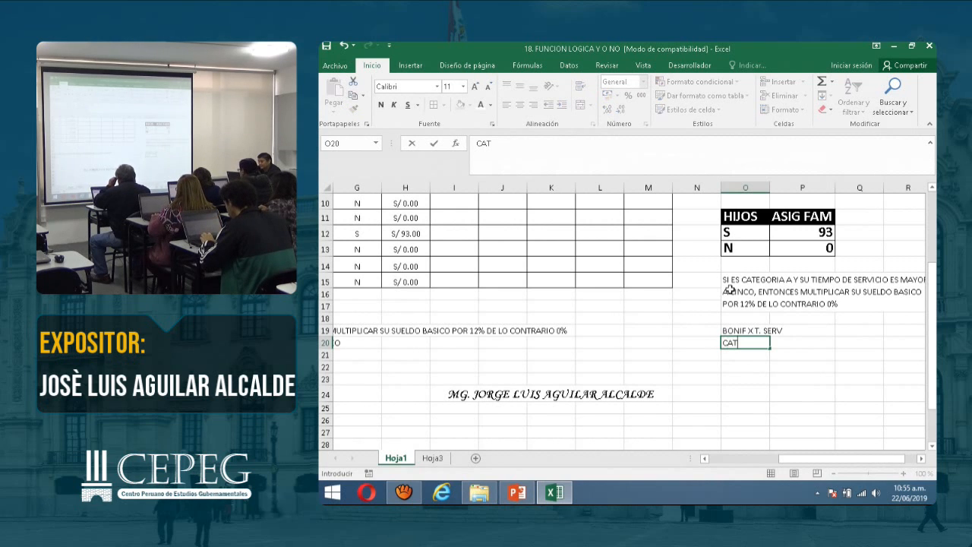
key(Return)
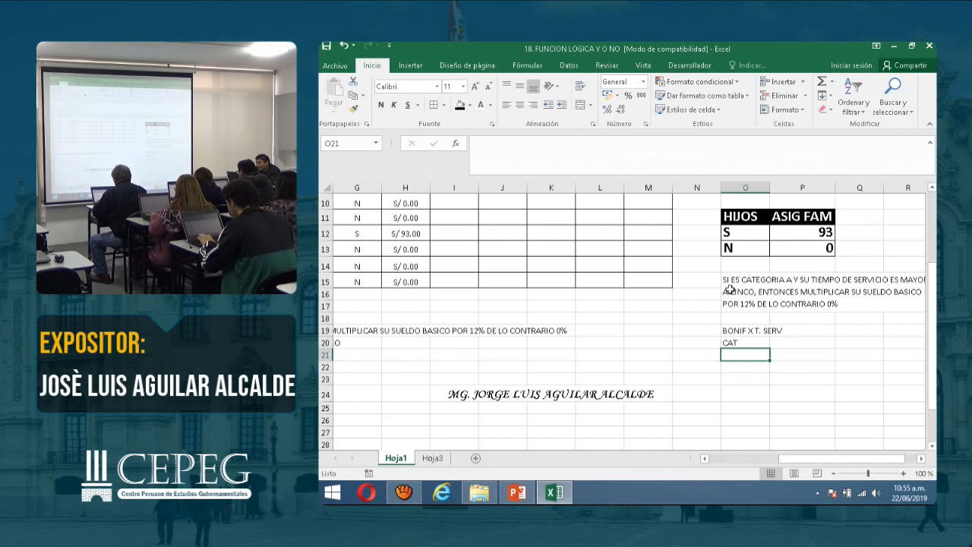
key(Up)
key(Right)
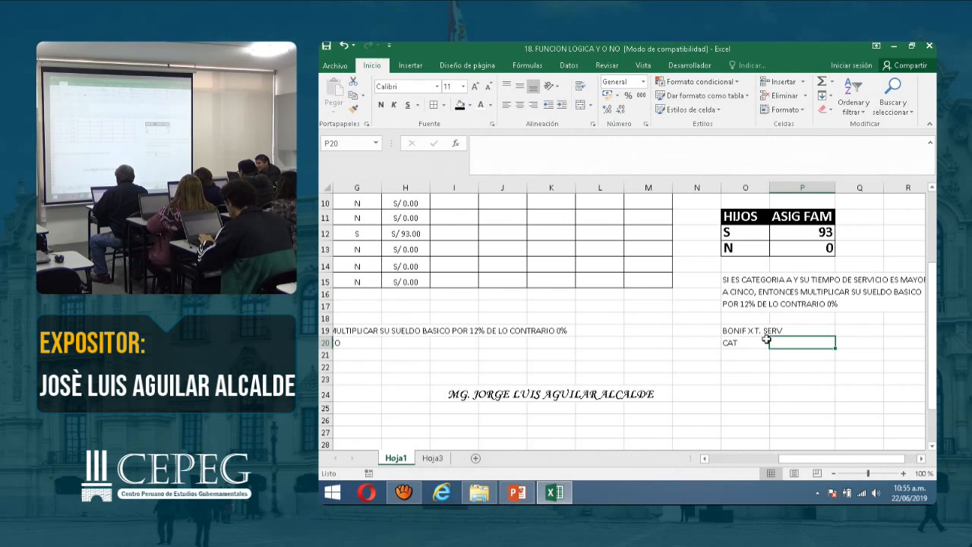
text(A)
key(Return)
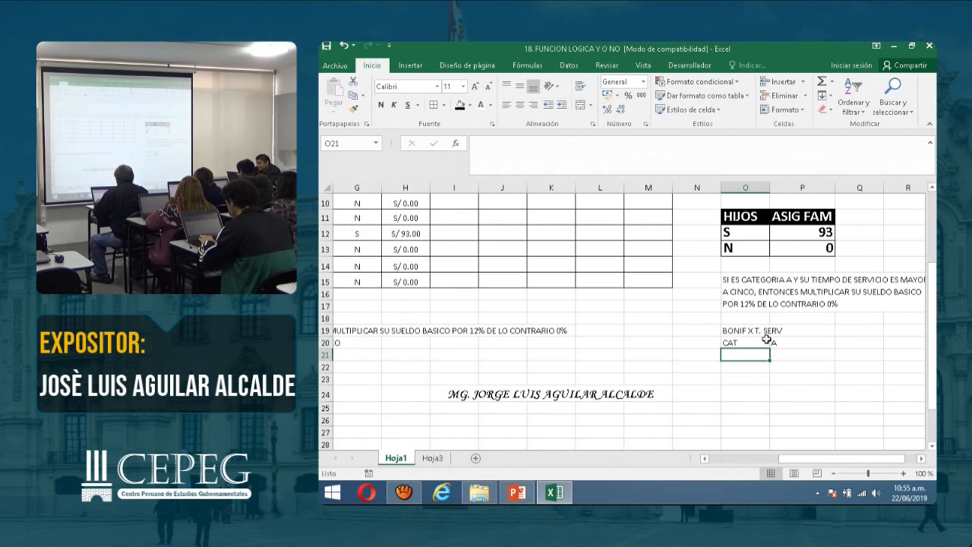
Add the service-time criterion below, with T. SEV > in O21 and 5 in P21
text(TS)
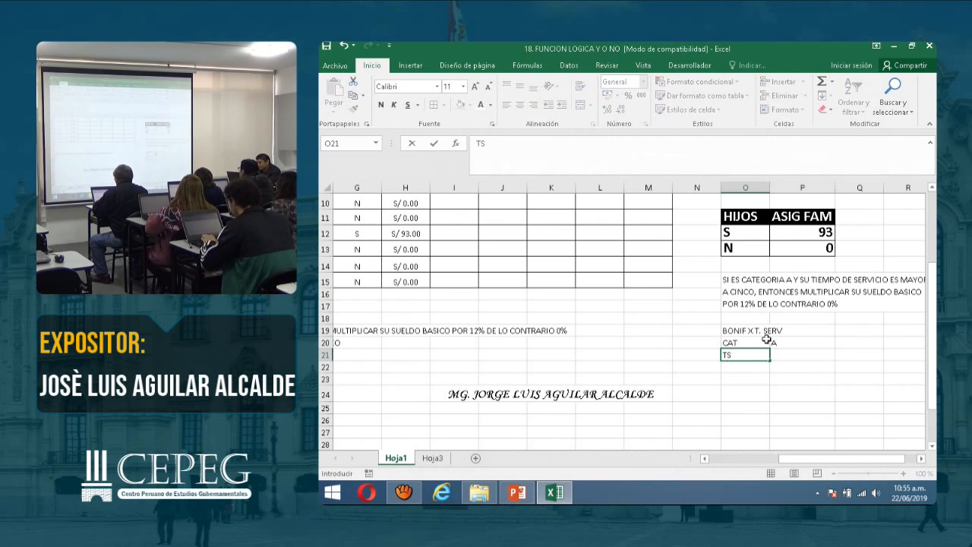
text( SEZ)
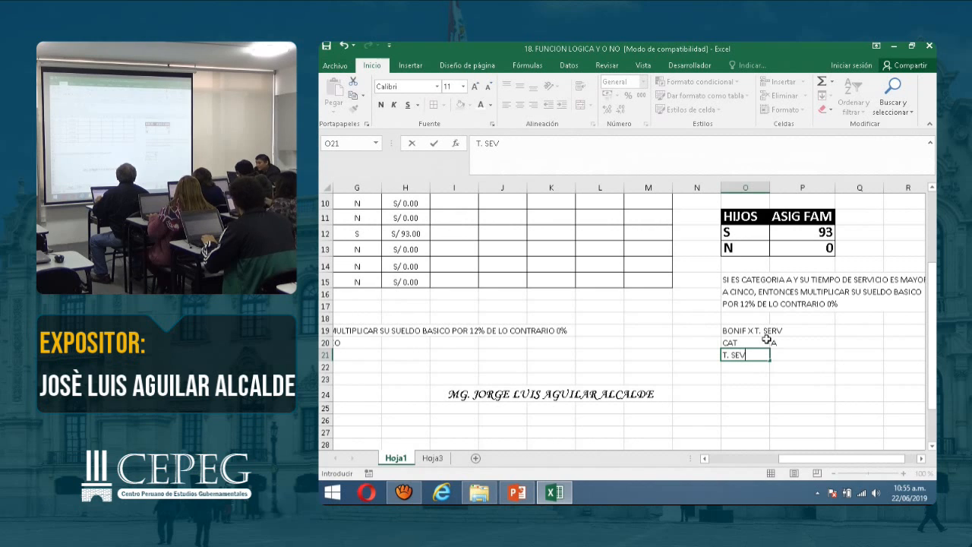
click(919, 458)
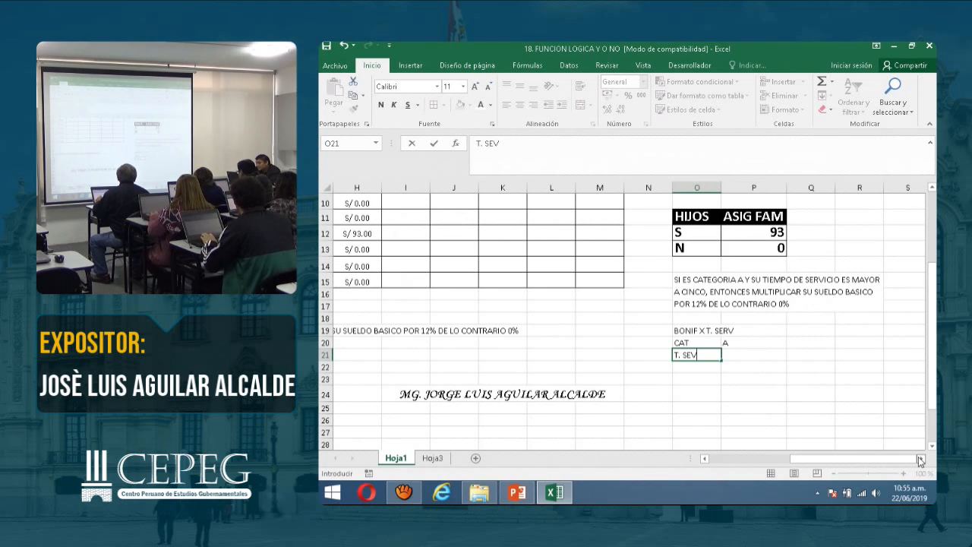
click(747, 359)
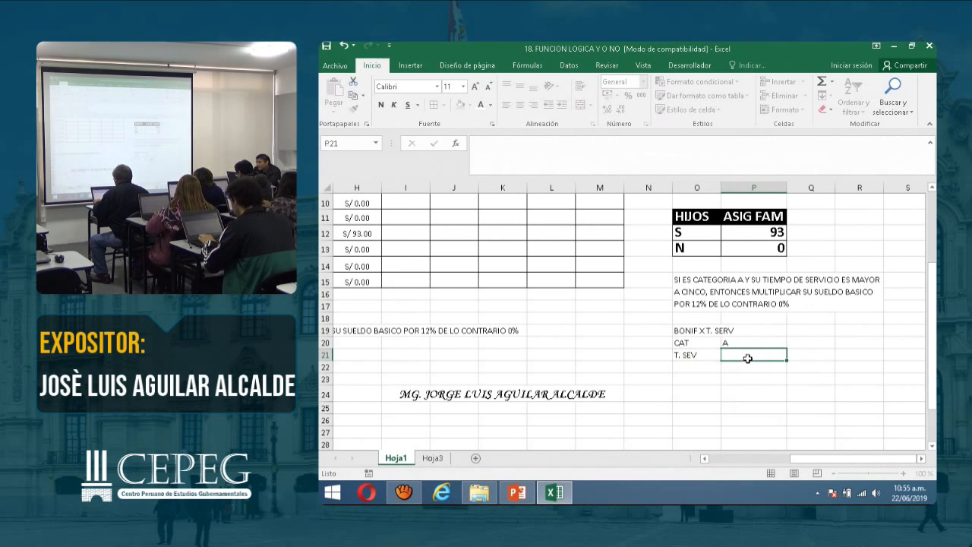
text(5)
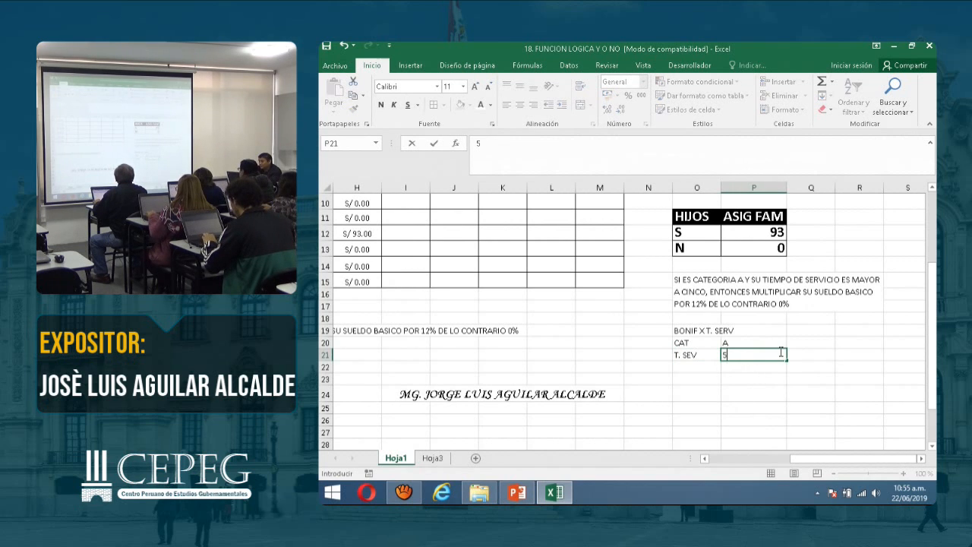
double_click(702, 354)
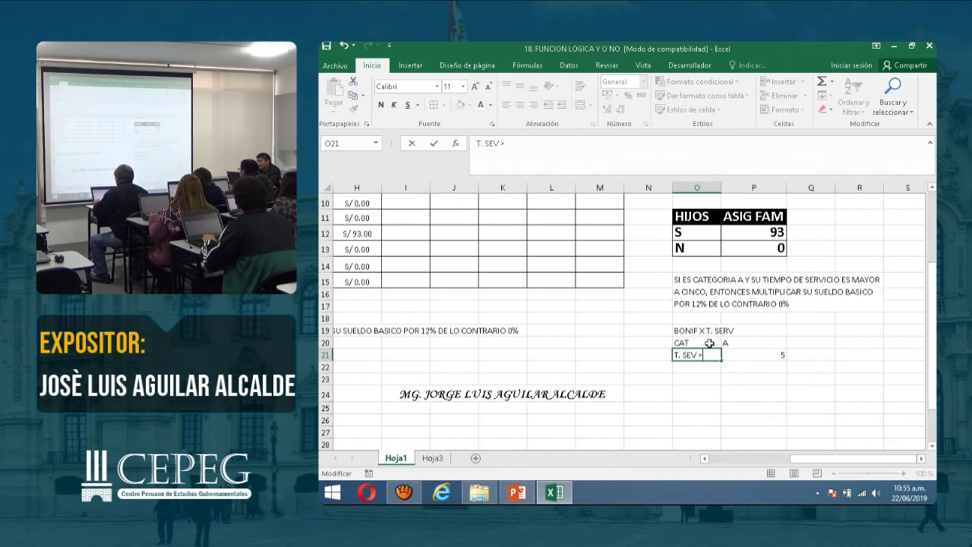
text(>)
click(749, 394)
Rearrange the criteria into a single column under CAT, with A in O21, T. SEV > in O22 and 5 in O23
click(767, 343)
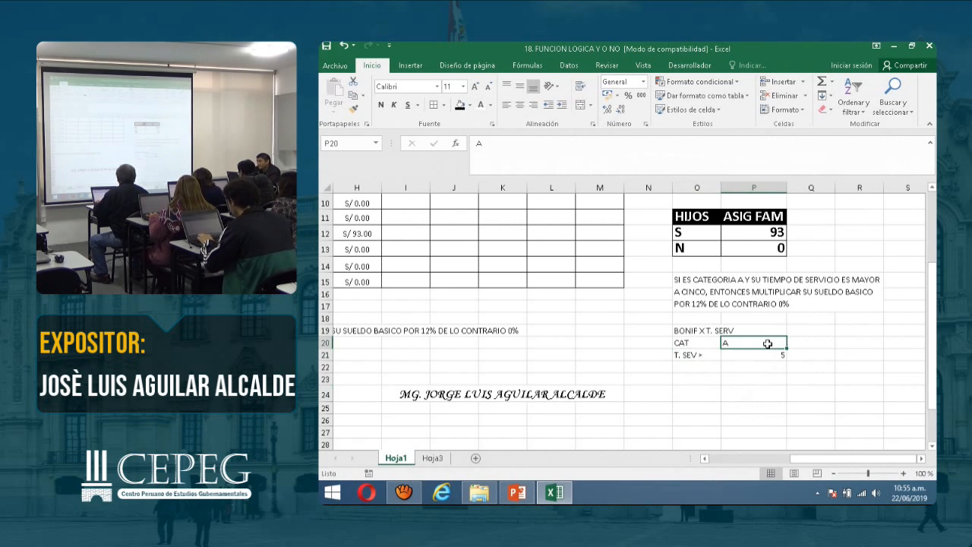
click(805, 344)
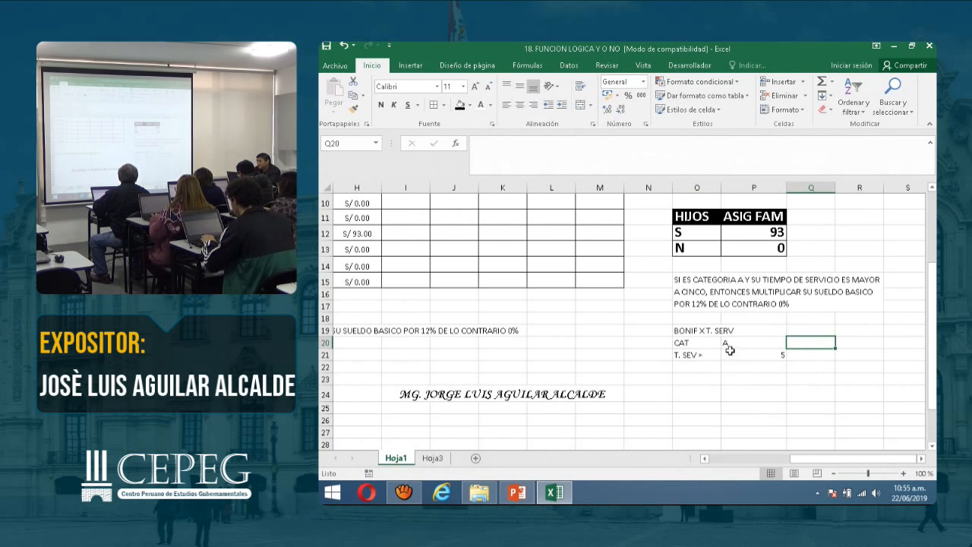
click(706, 356)
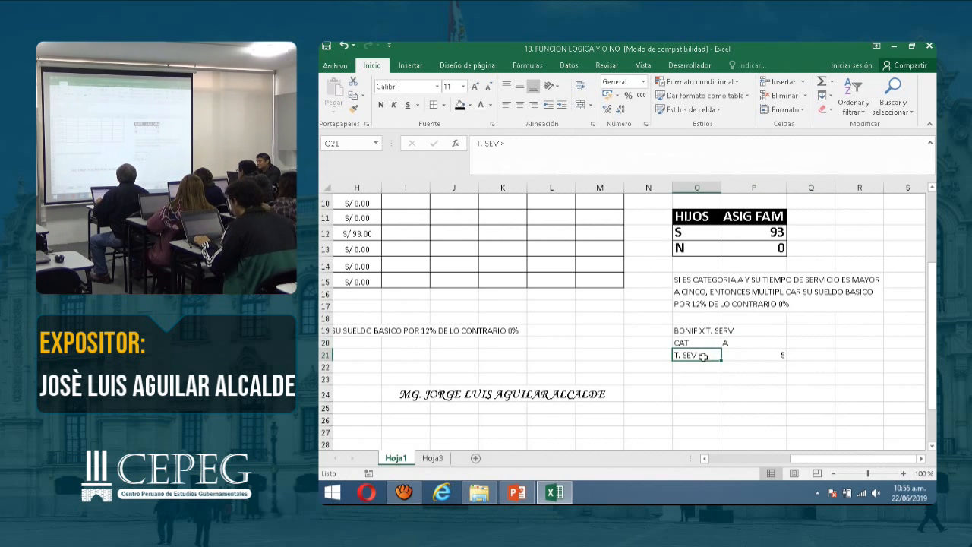
mouse_move(705, 357)
mouse_down()
mouse_move(705, 368)
mouse_move(686, 357)
mouse_up()
click(734, 345)
click(770, 360)
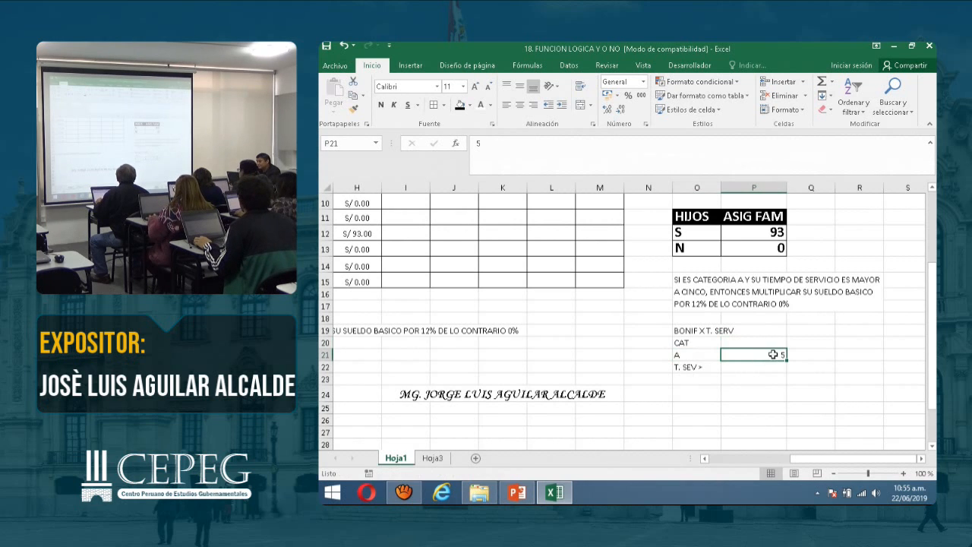
drag(770, 360, 699, 380)
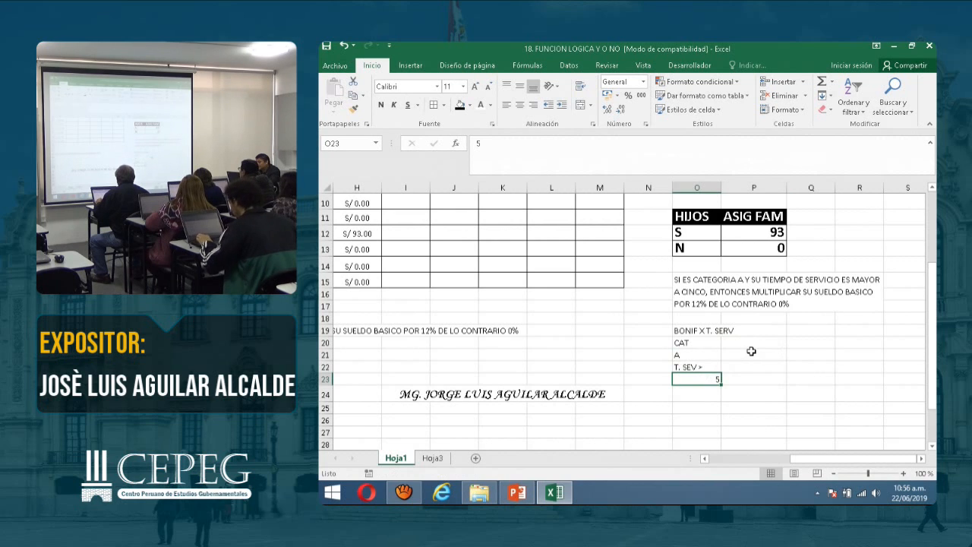
Merge and centre cells P20:P23 beside the criteria and enter 12% in the merged cell
click(748, 353)
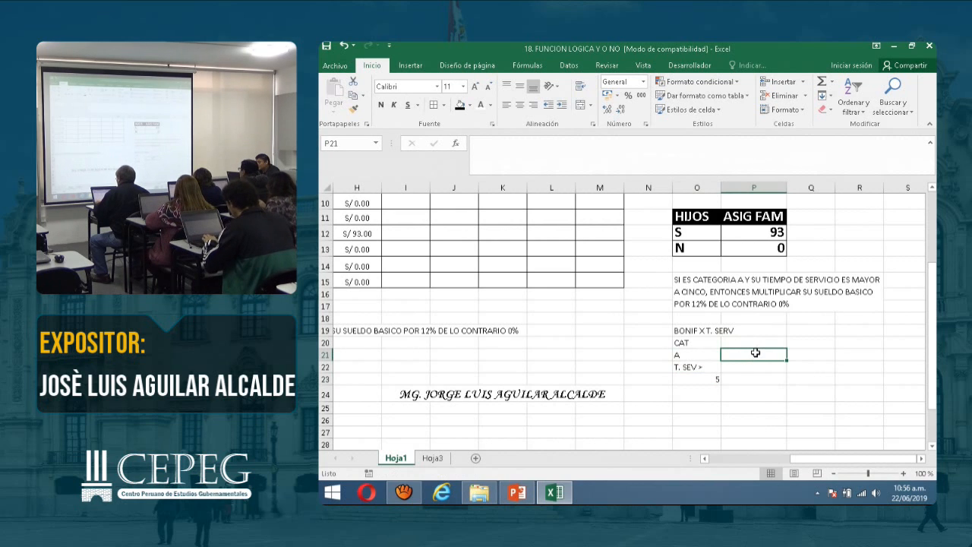
drag(756, 353, 753, 376)
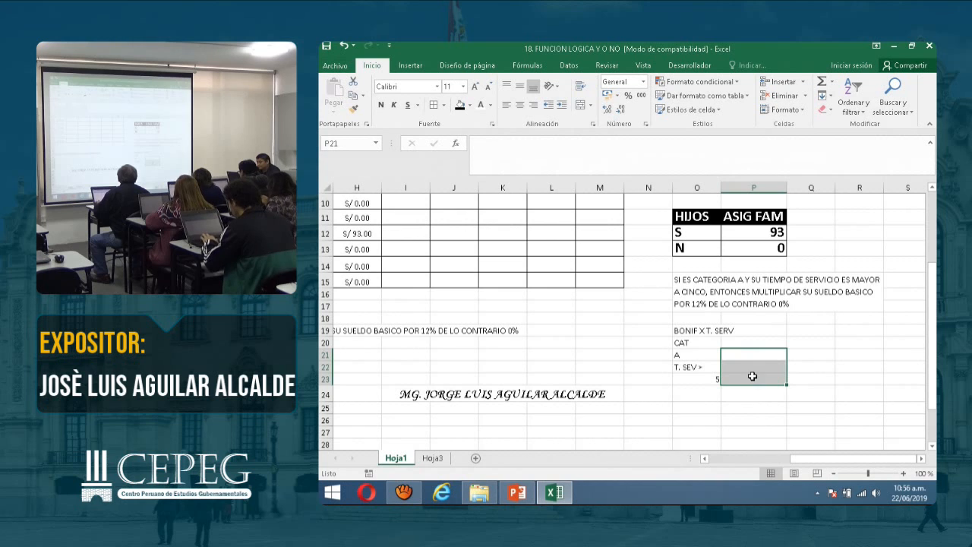
drag(738, 342, 735, 377)
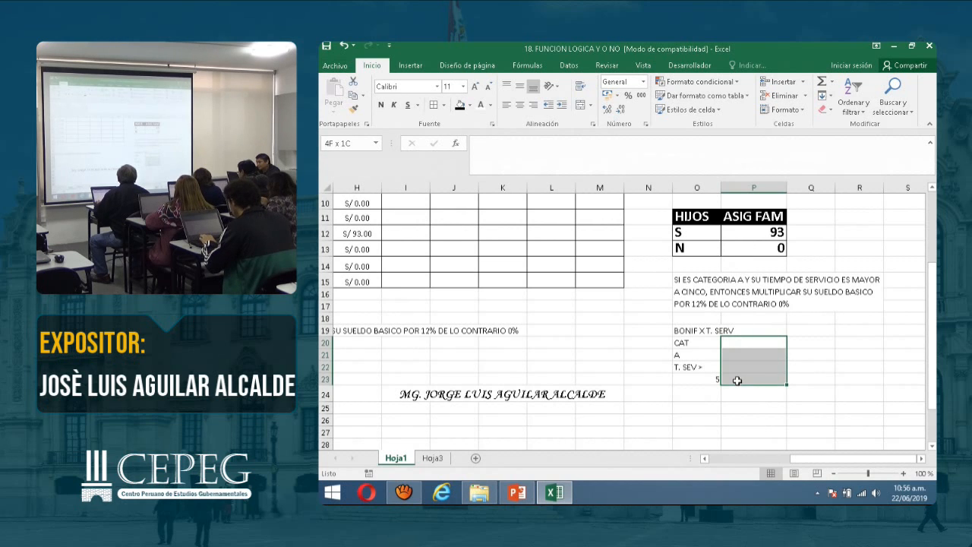
click(582, 105)
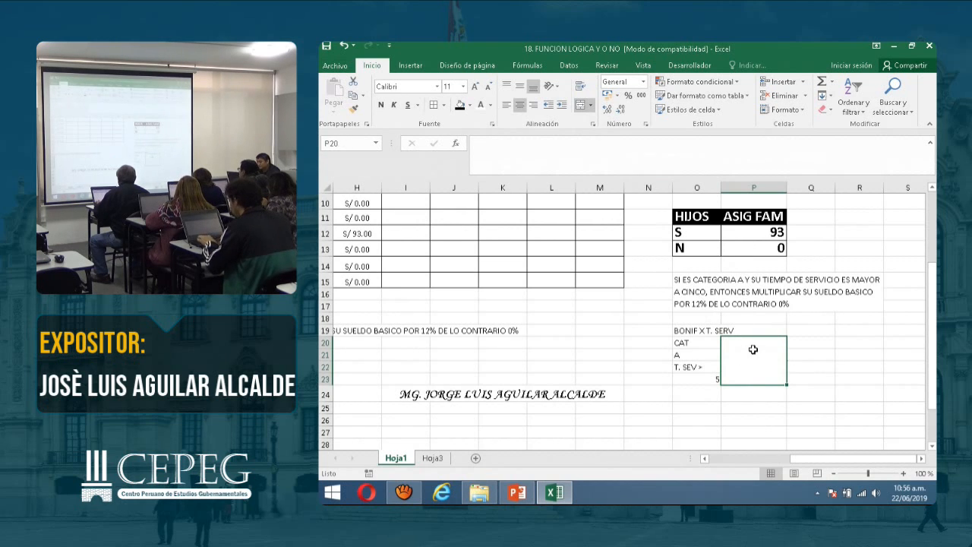
text(12)
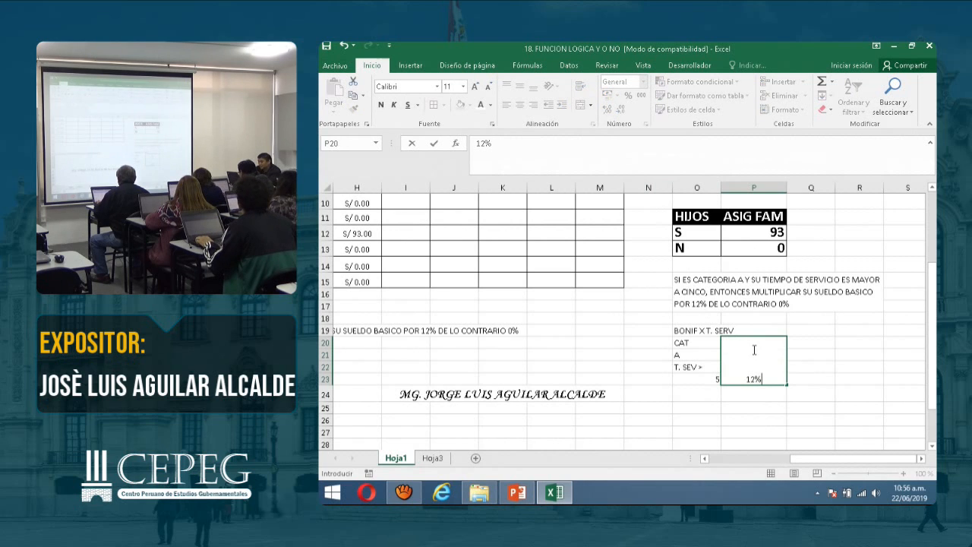
click(692, 420)
Merge and centre the BONIF X T. SERV heading across O19:P19, and enter 0% in P24
click(694, 342)
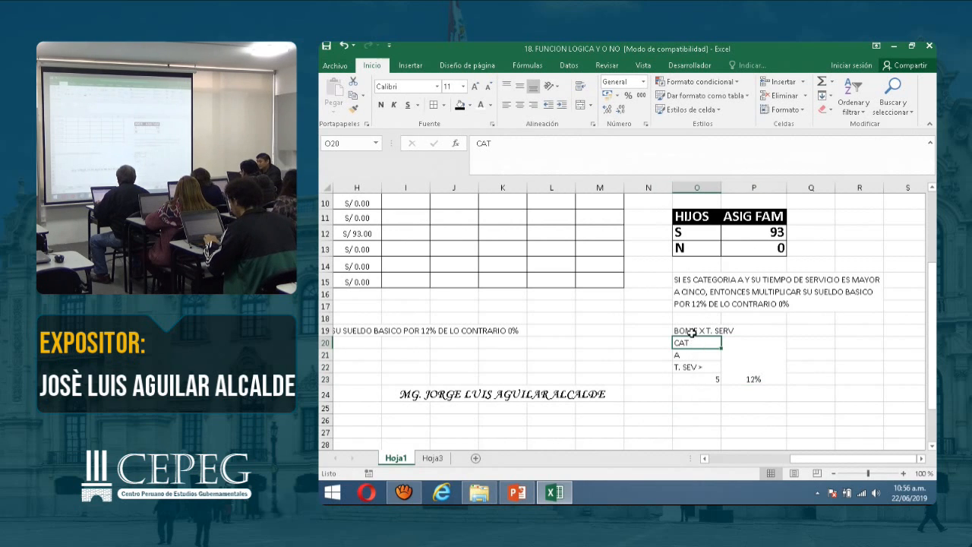
drag(692, 331, 742, 330)
click(582, 105)
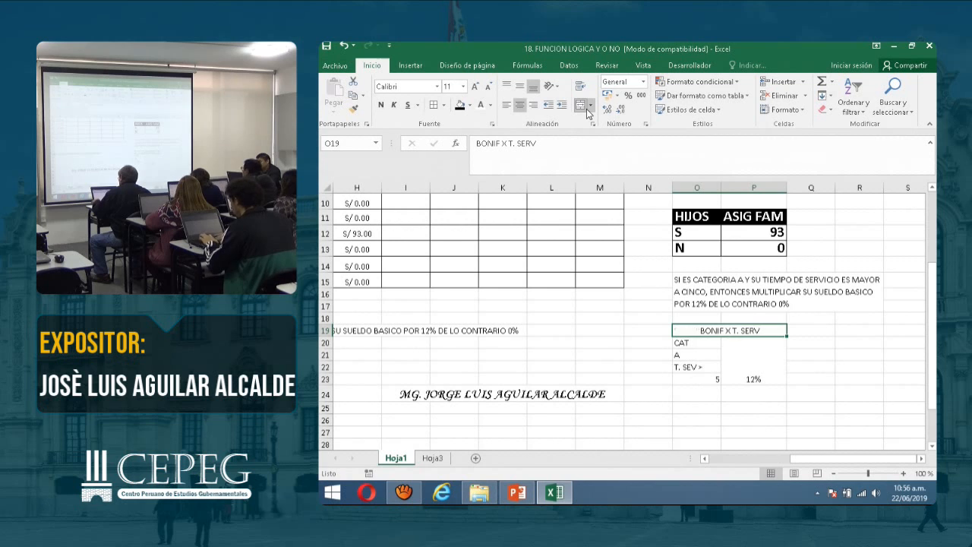
click(742, 392)
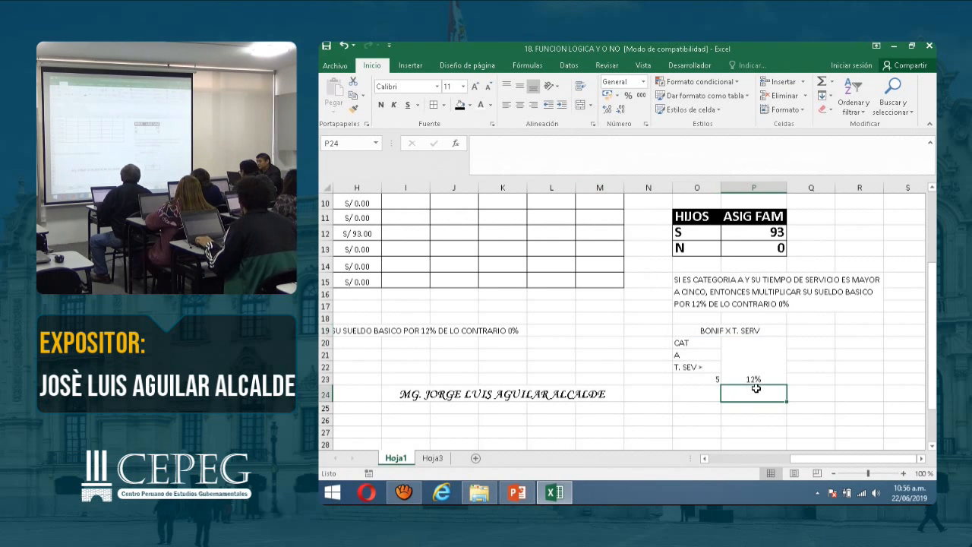
text(0%)
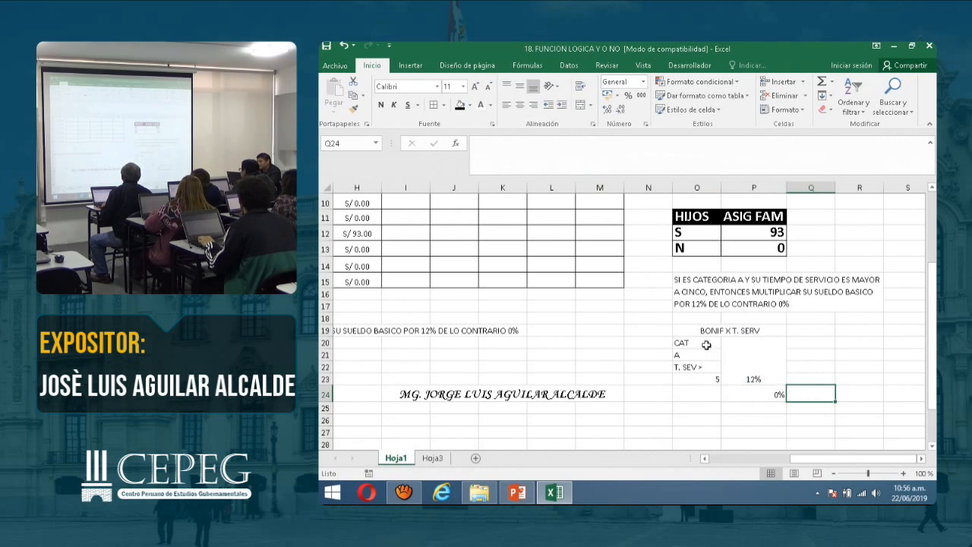
Apply borders to all cells of the criteria table in O20:P24 and to its merged heading
drag(700, 343, 733, 396)
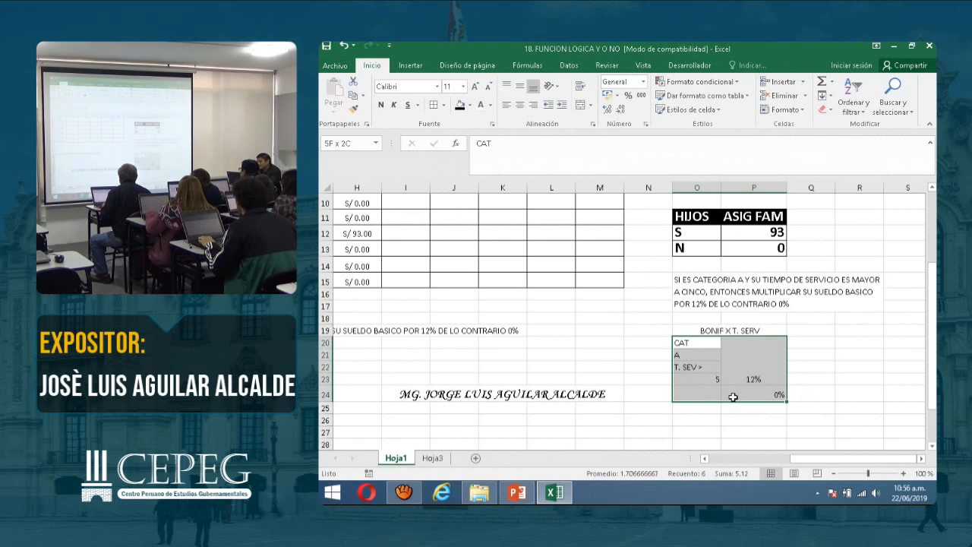
click(433, 104)
click(731, 369)
click(706, 331)
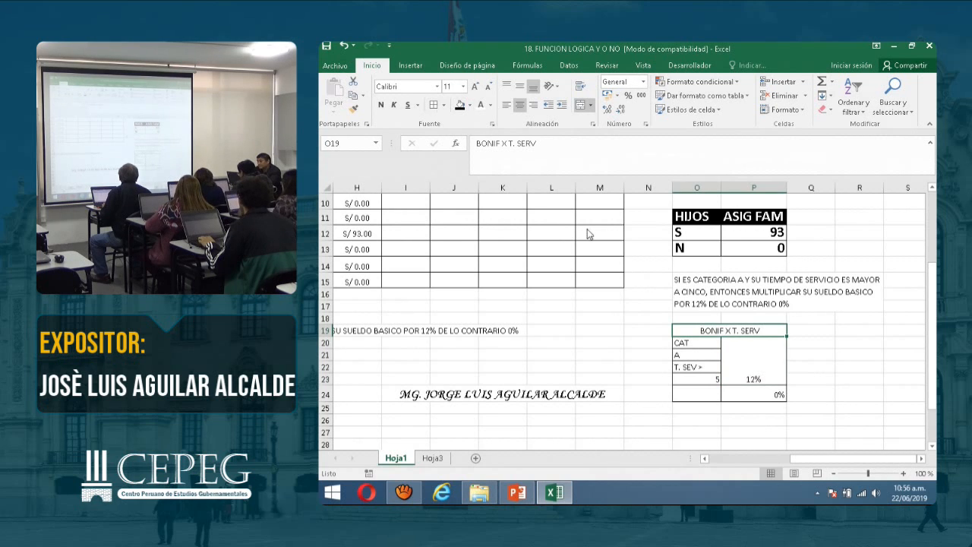
Fill the CAT cell O20 and the T. SEV > cell O22 with yellow
click(696, 346)
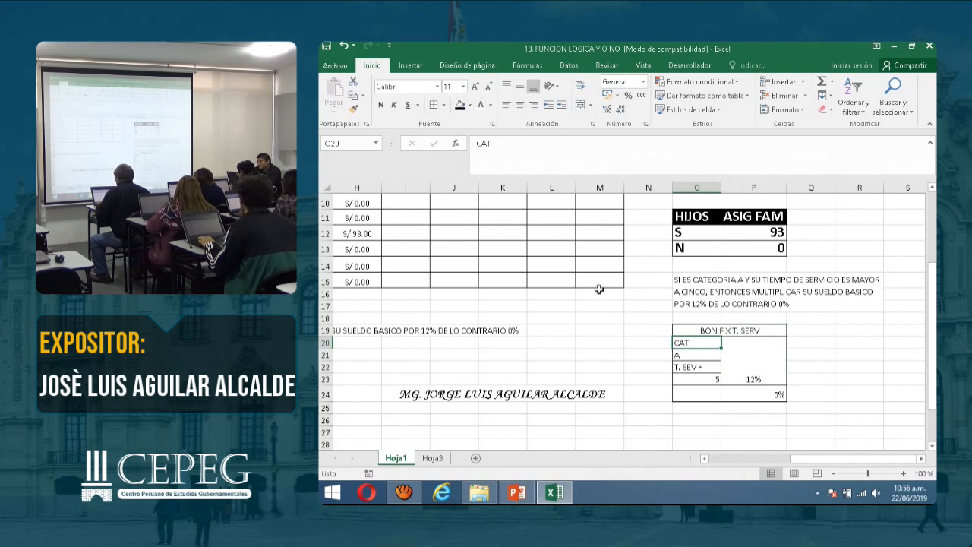
click(469, 104)
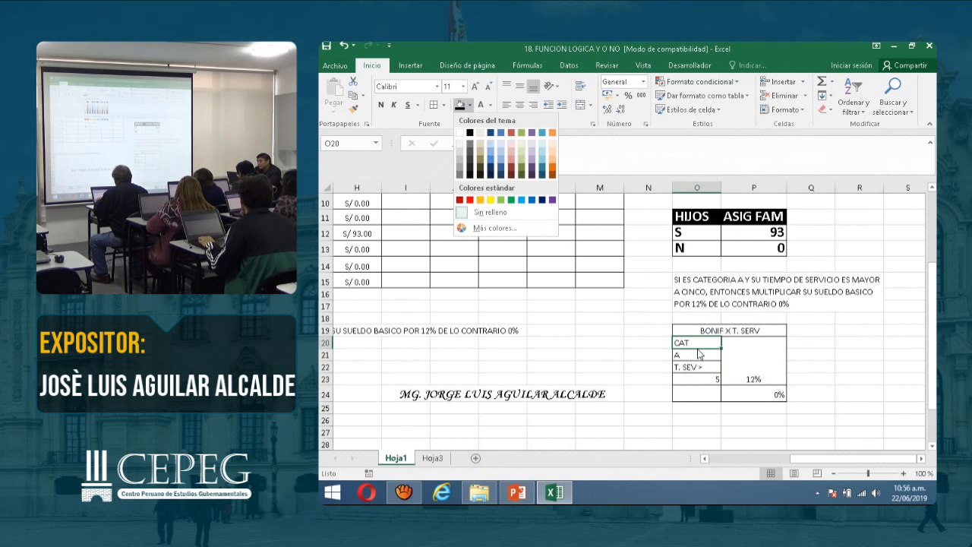
click(490, 200)
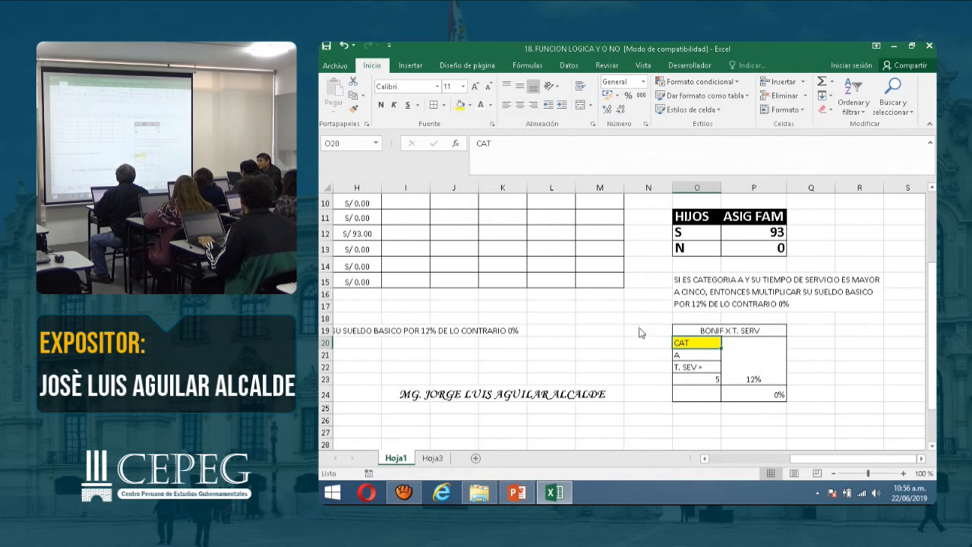
click(714, 367)
click(460, 104)
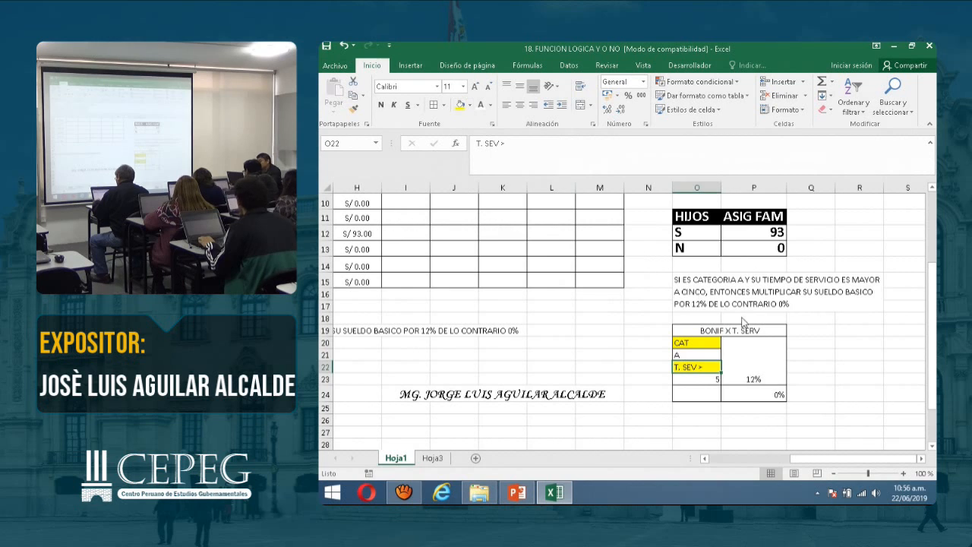
click(776, 376)
Centre the A, 5 and 0% values horizontally in their cells and centre the 12% vertically in its merged cell
click(687, 352)
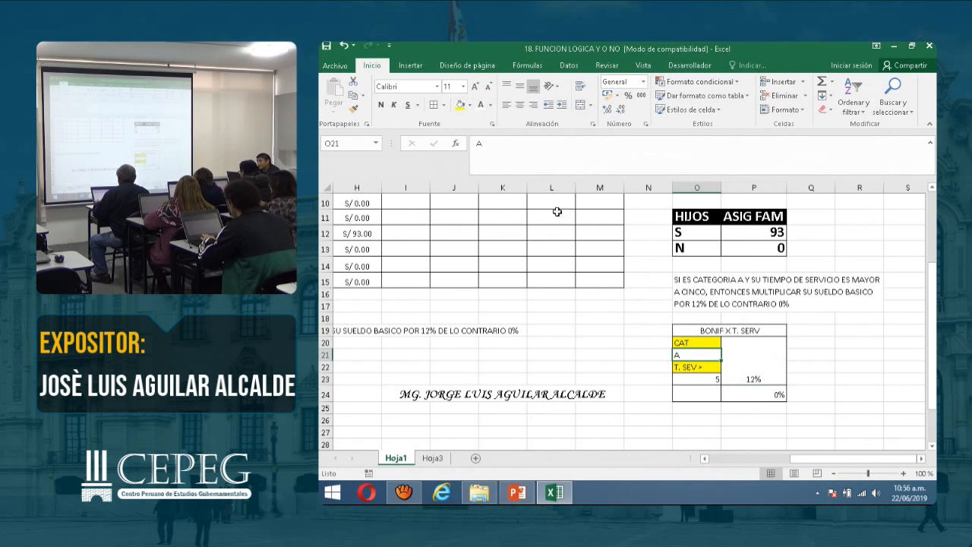
click(519, 104)
click(699, 385)
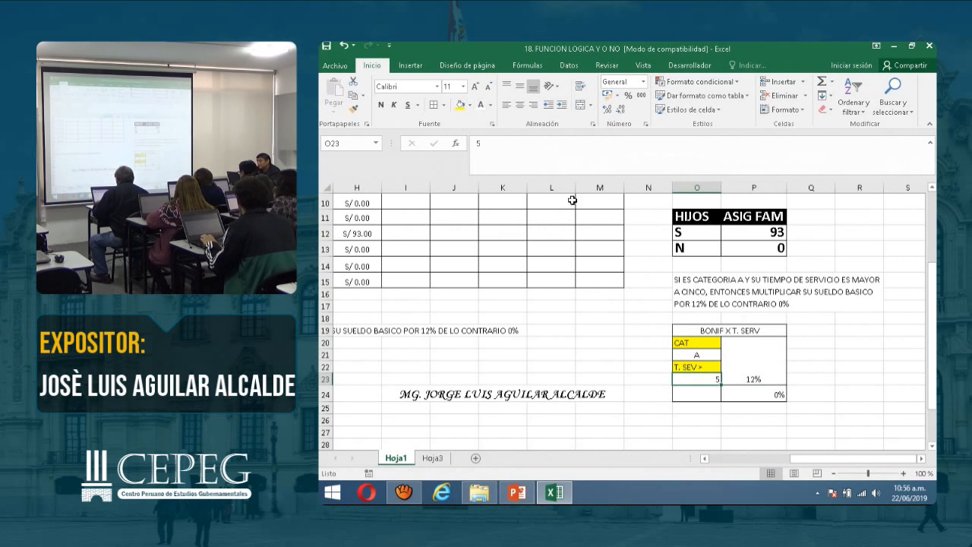
click(519, 104)
click(762, 365)
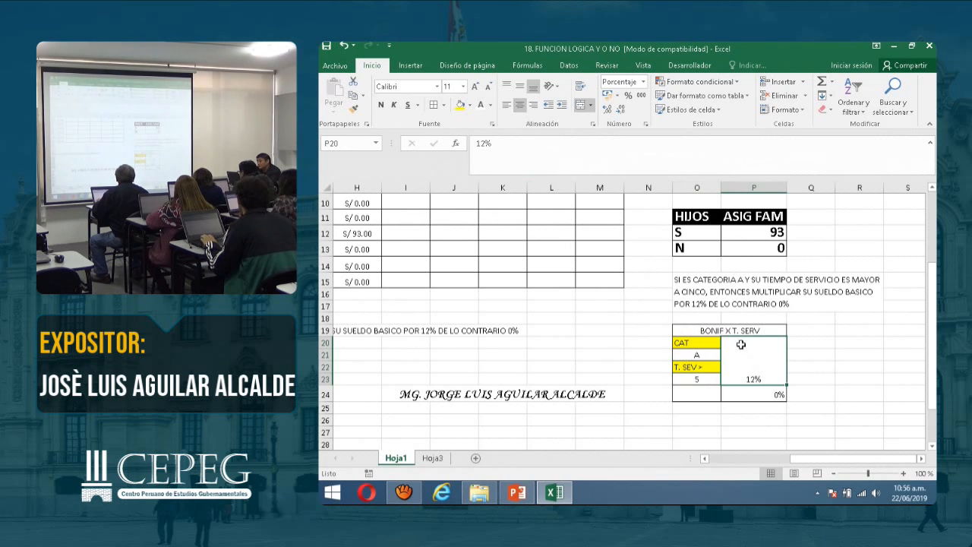
click(520, 86)
click(734, 392)
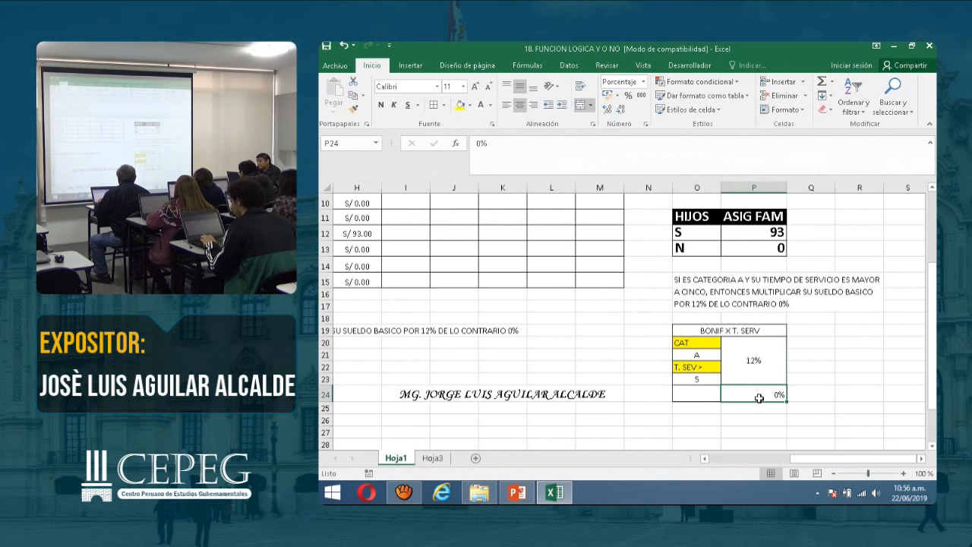
click(522, 107)
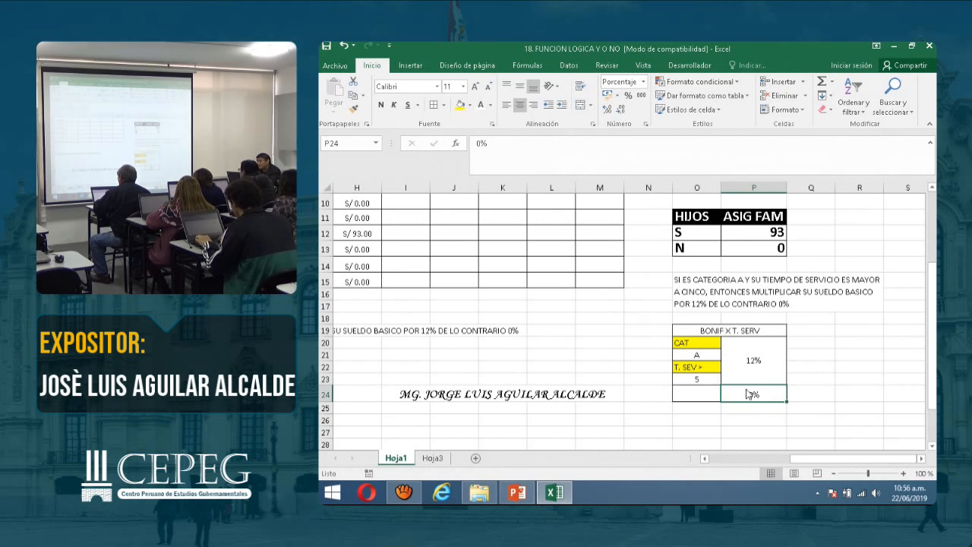
Copy the formatting of the HIJOS heading onto the BONIF X T. SERV heading
click(747, 330)
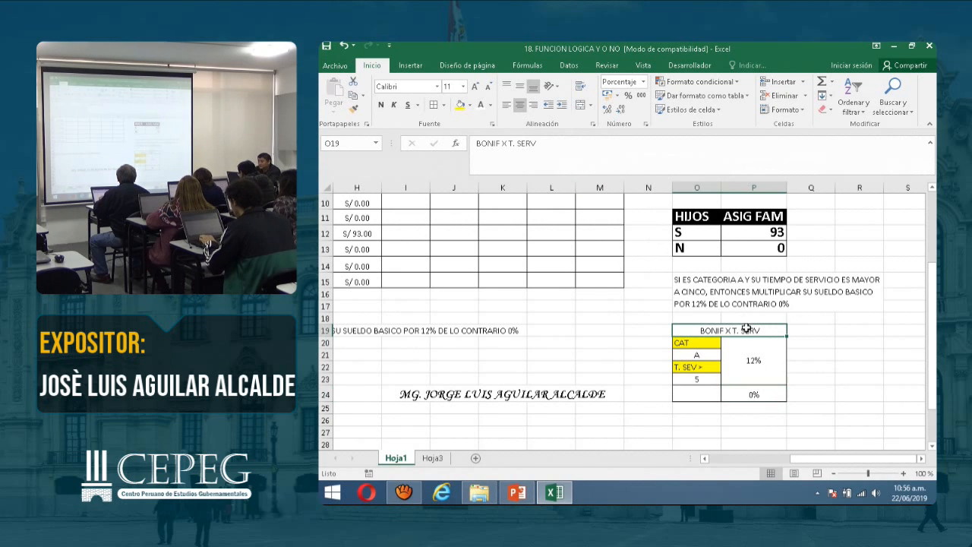
click(691, 215)
click(356, 110)
click(740, 334)
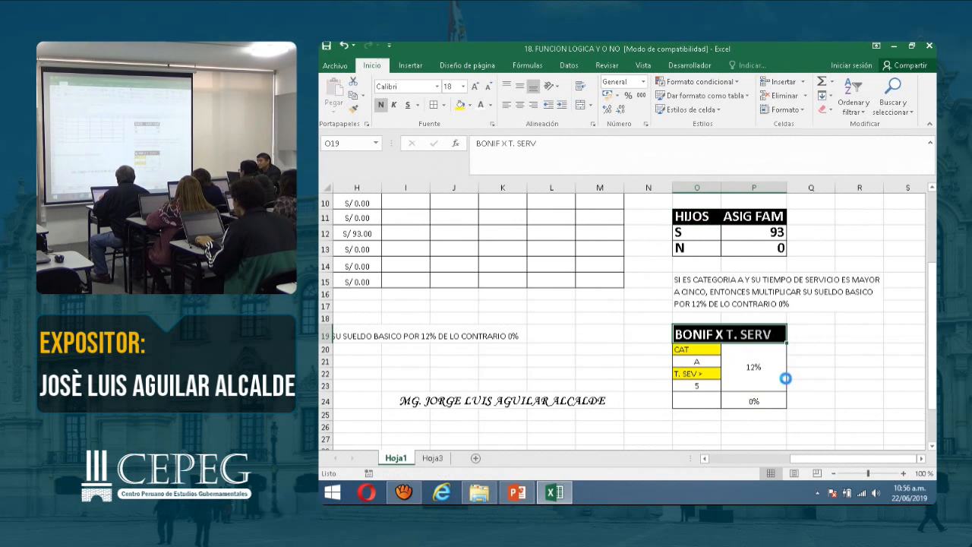
Increase the font size of the table body O20:P24 to 18 and centre its contents horizontally
click(760, 389)
drag(708, 352, 748, 398)
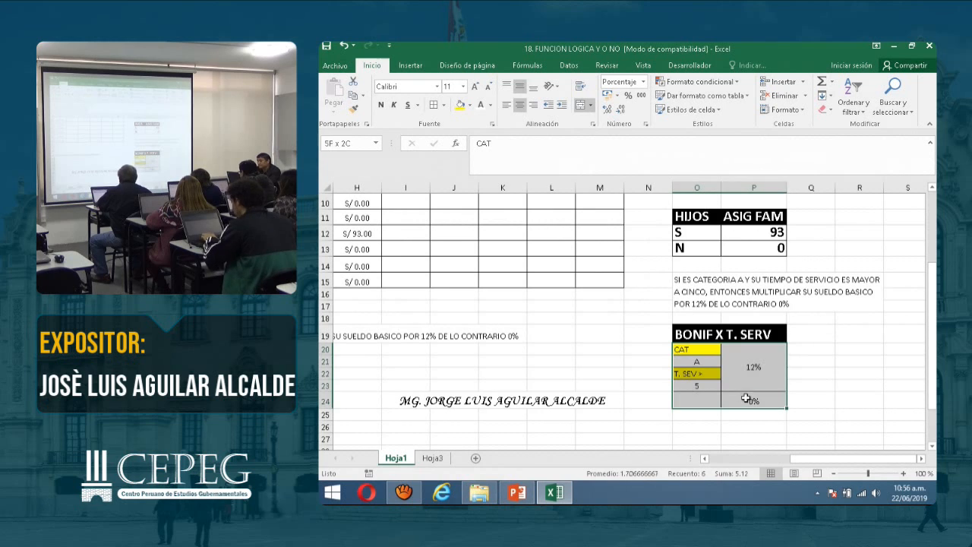
click(475, 86)
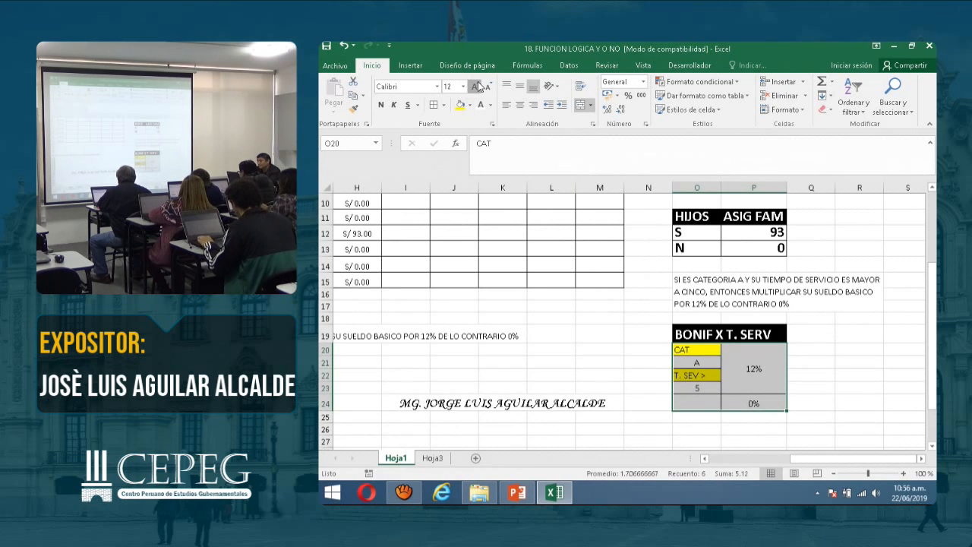
click(475, 86)
click(475, 86)
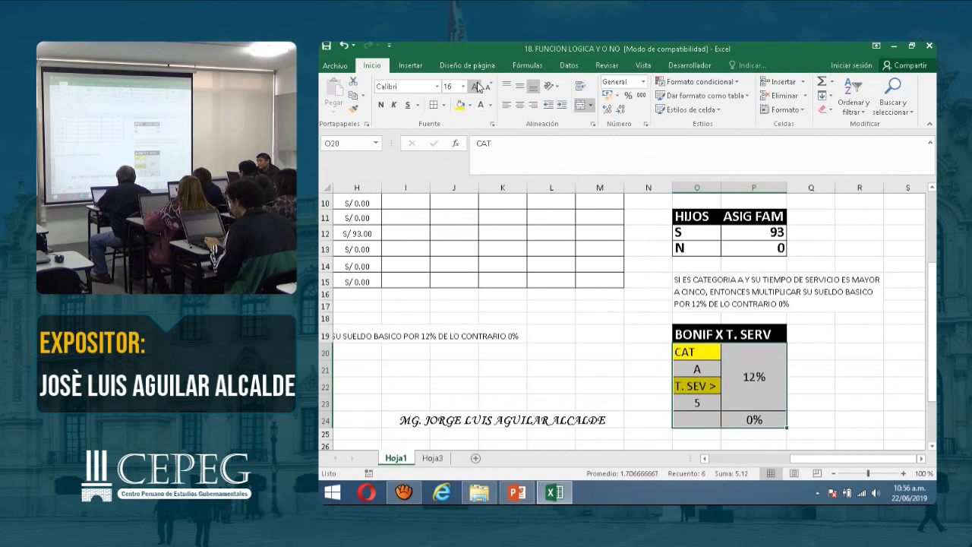
click(475, 85)
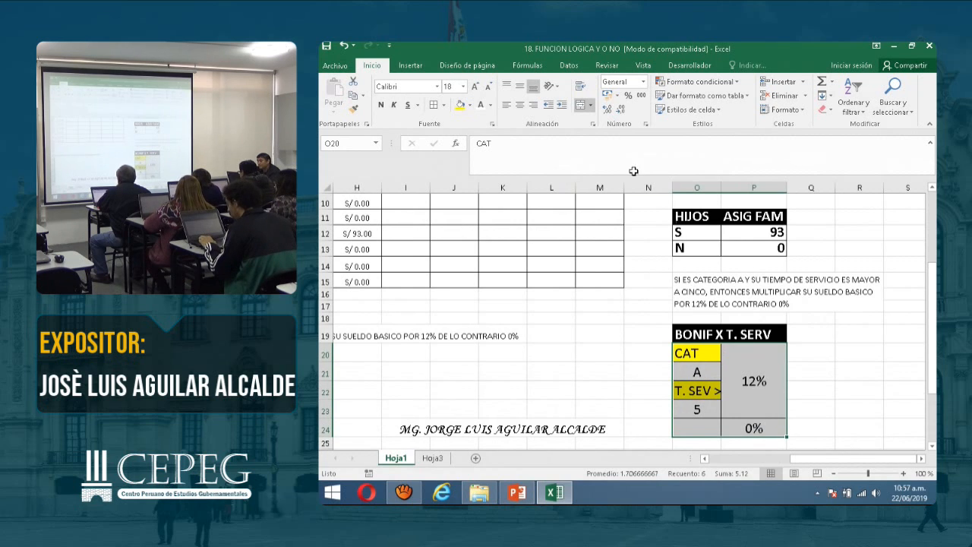
click(520, 104)
click(763, 383)
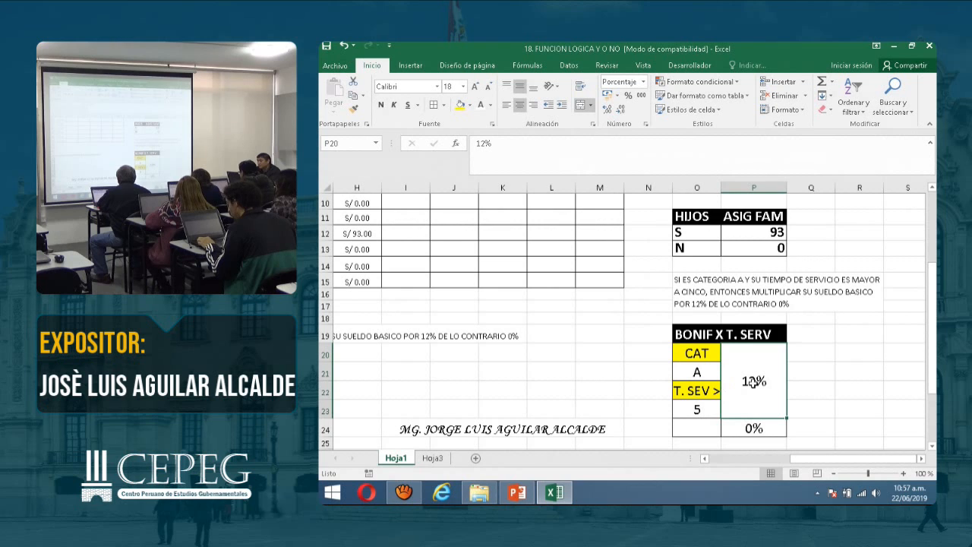
click(810, 326)
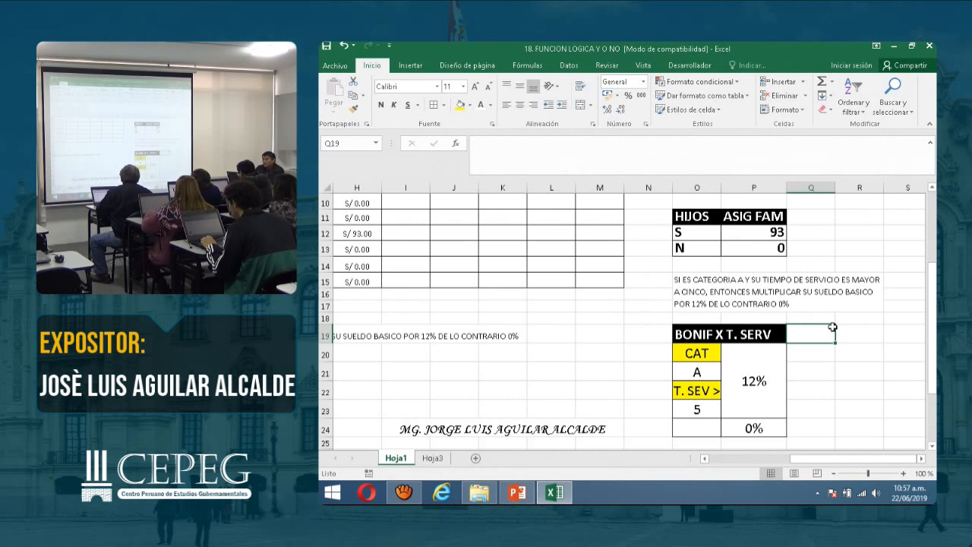
click(737, 362)
click(707, 339)
click(702, 358)
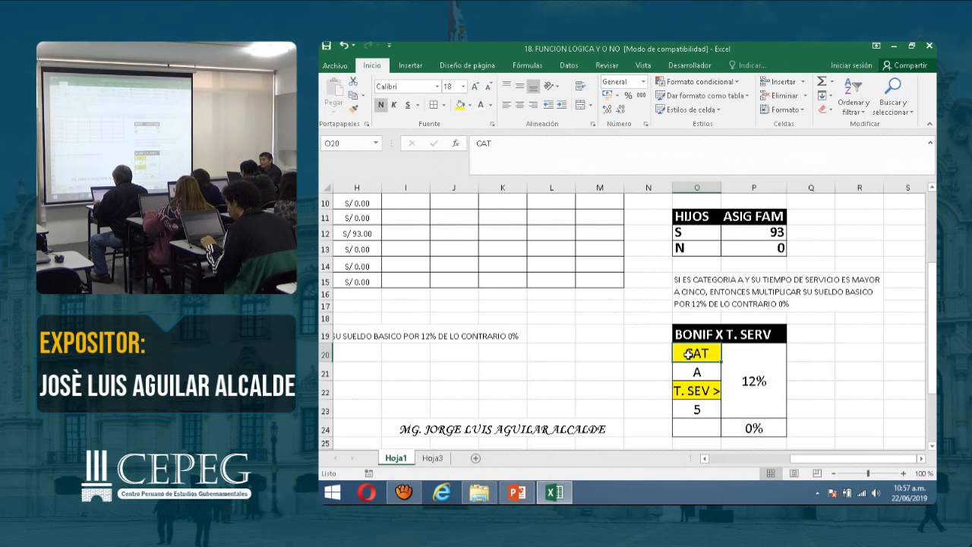
click(694, 375)
click(695, 390)
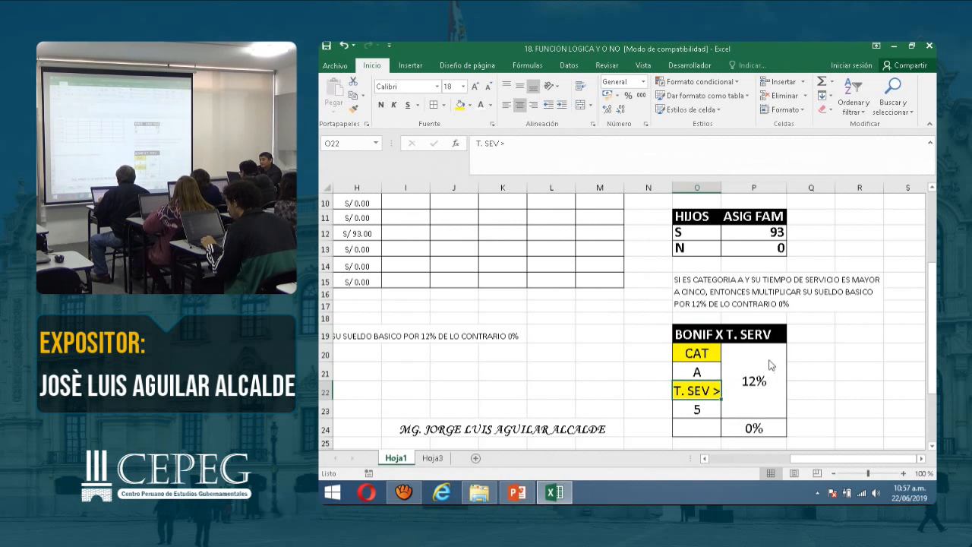
click(733, 372)
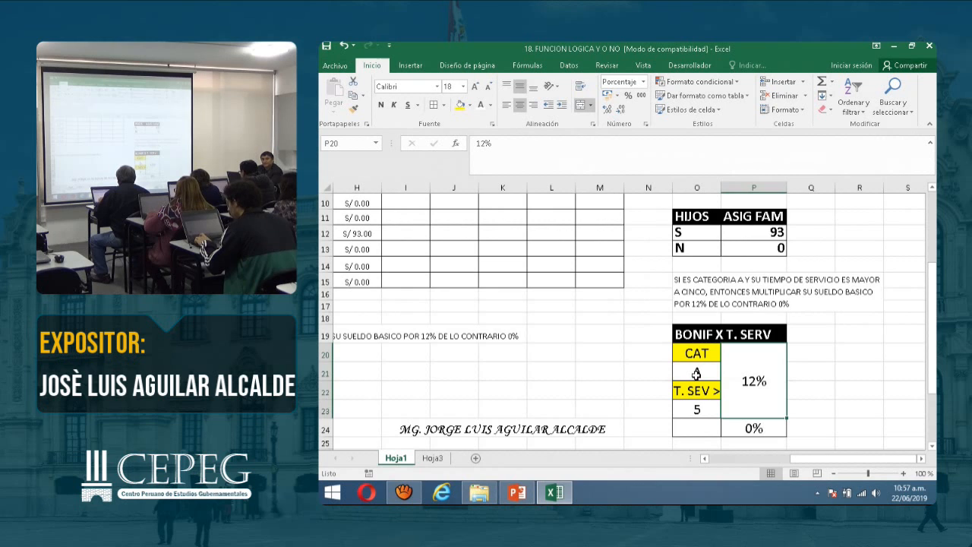
scroll(697, 375, down, 1)
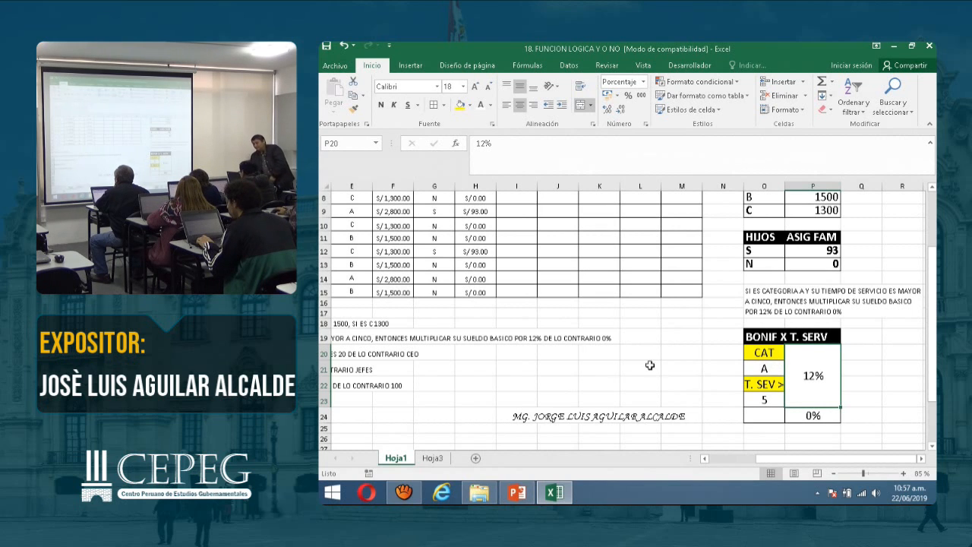
Start the BONIF. X TIEMPO SERV formula in cell I6 as =SI(Y(E6=, beginning the category test on the first worker
scroll(588, 354, up, 2)
click(521, 268)
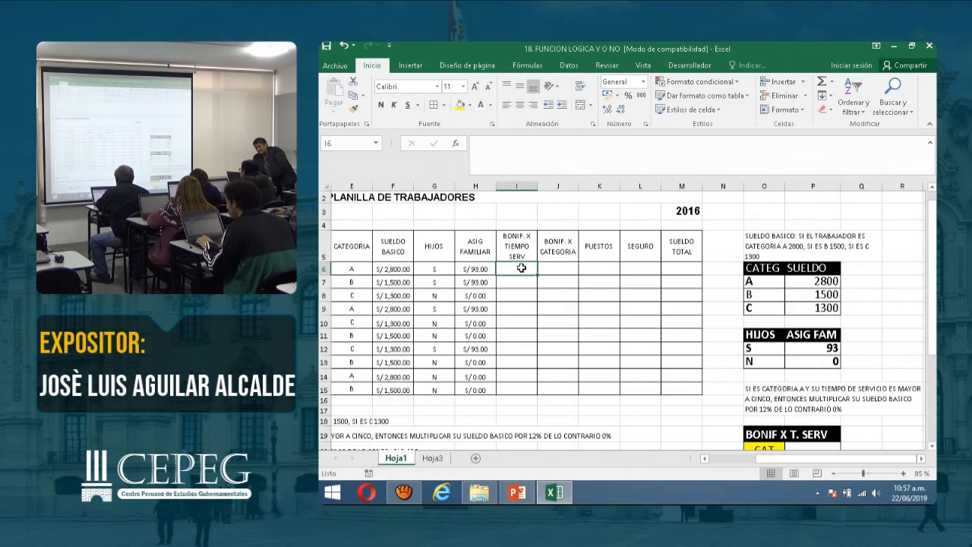
ctrl+scroll(521, 268, up, 1)
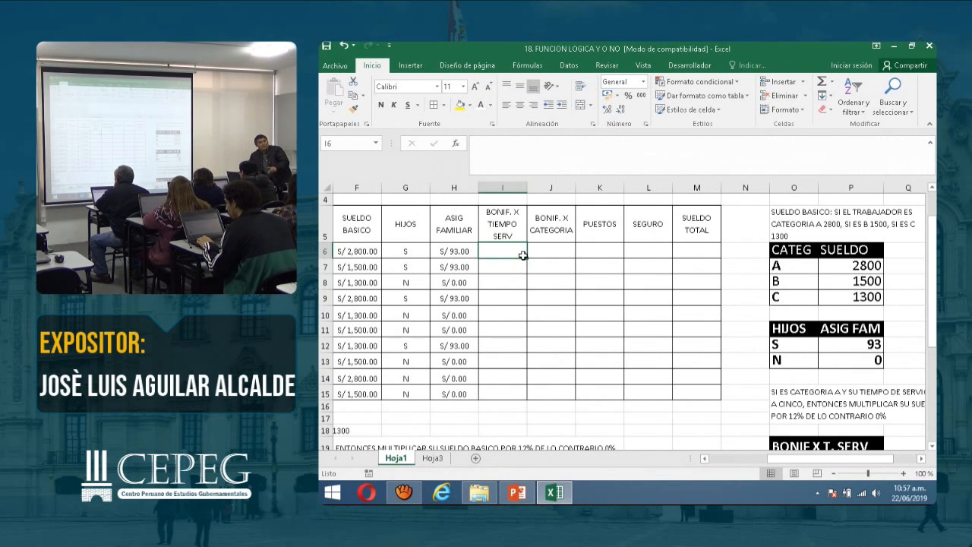
text(=SI()
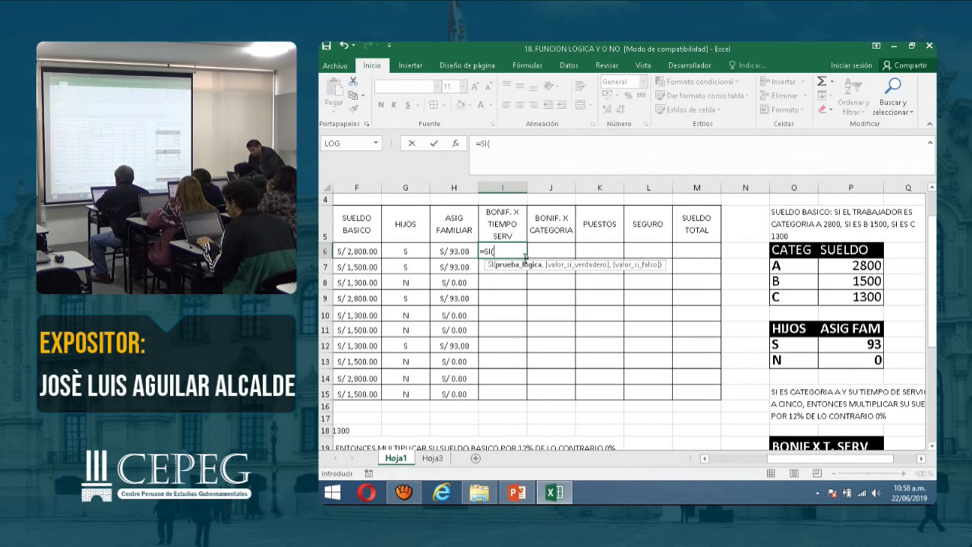
key(Escape)
ctrl+scroll(535, 253, down, 1)
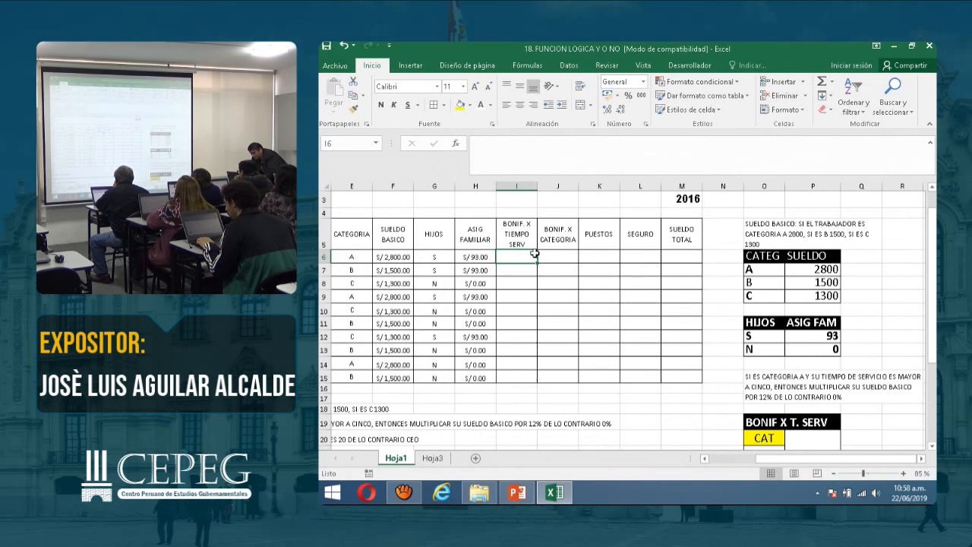
click(706, 459)
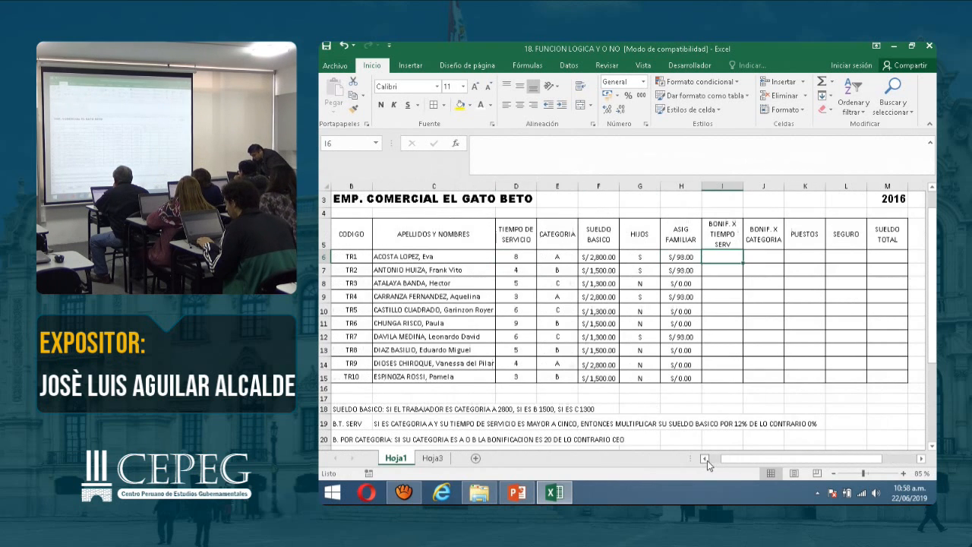
ctrl+scroll(740, 273, up, 1)
ctrl+scroll(741, 273, up, 1)
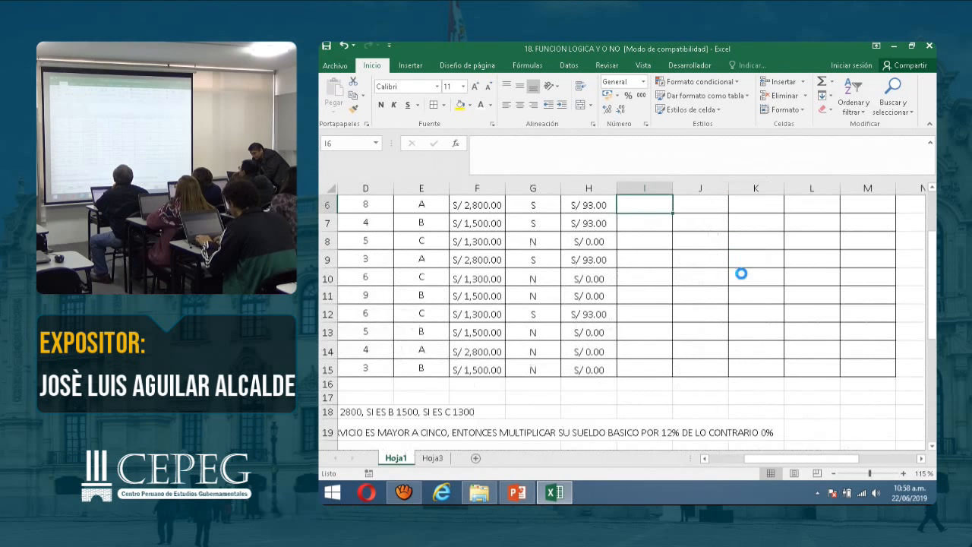
scroll(718, 248, up, 1)
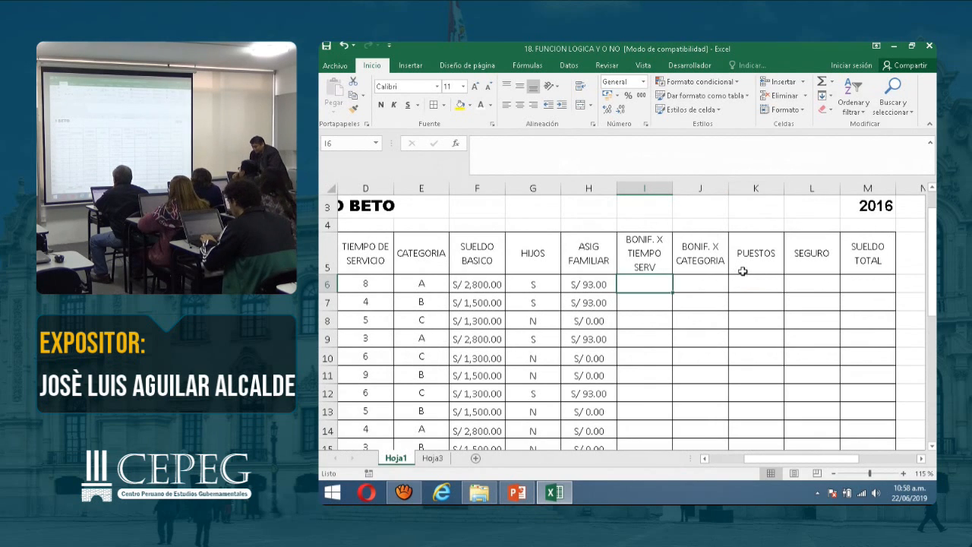
text(0)
key(BackSpace)
text(=SI()
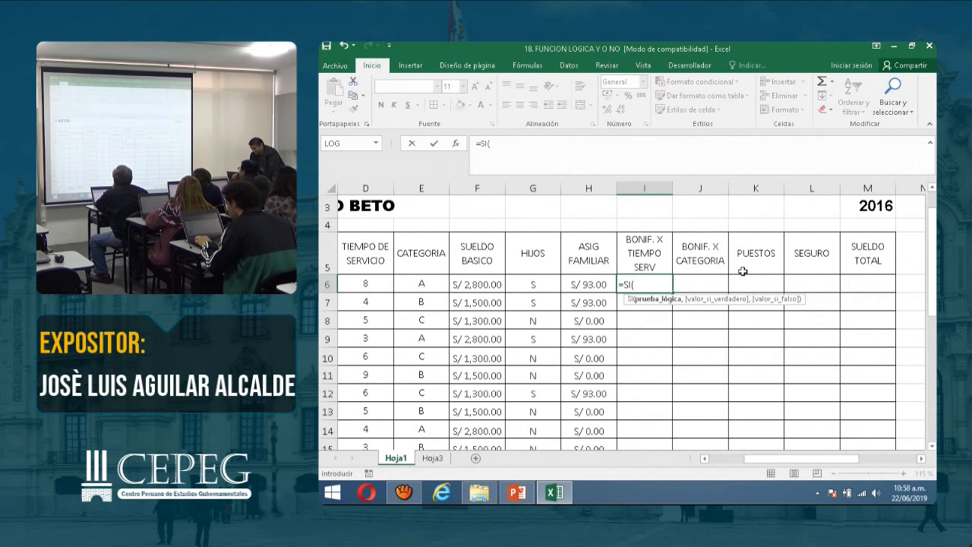
text(Y()
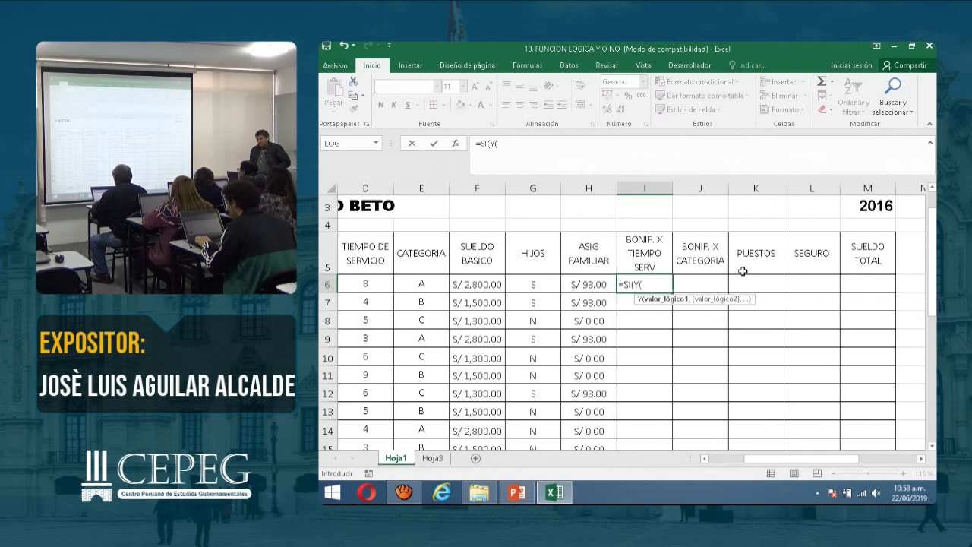
click(419, 284)
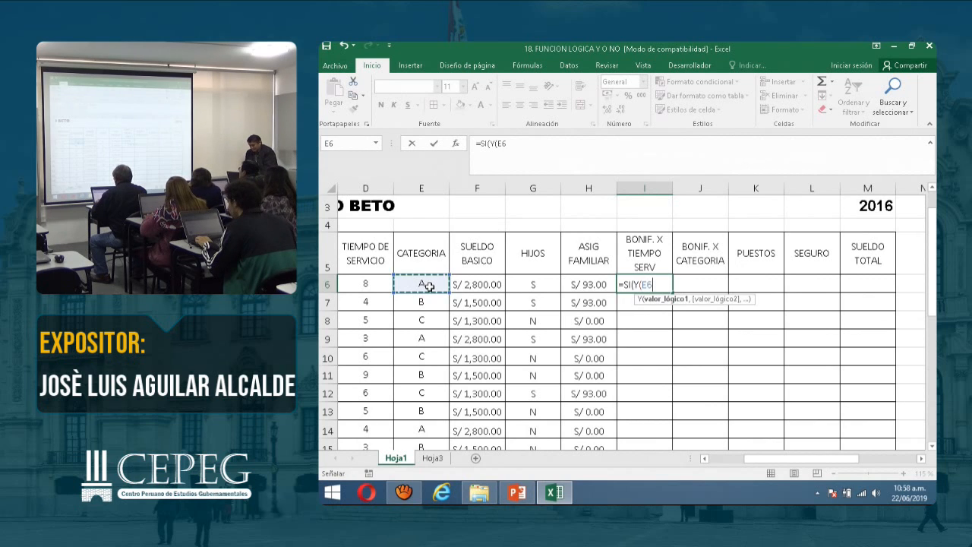
text(=)
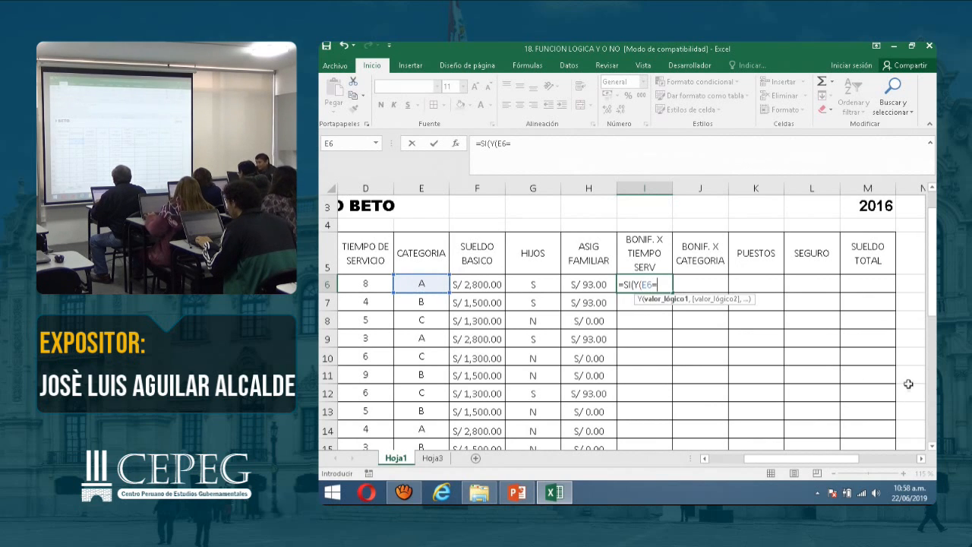
scroll(922, 458, right, 5)
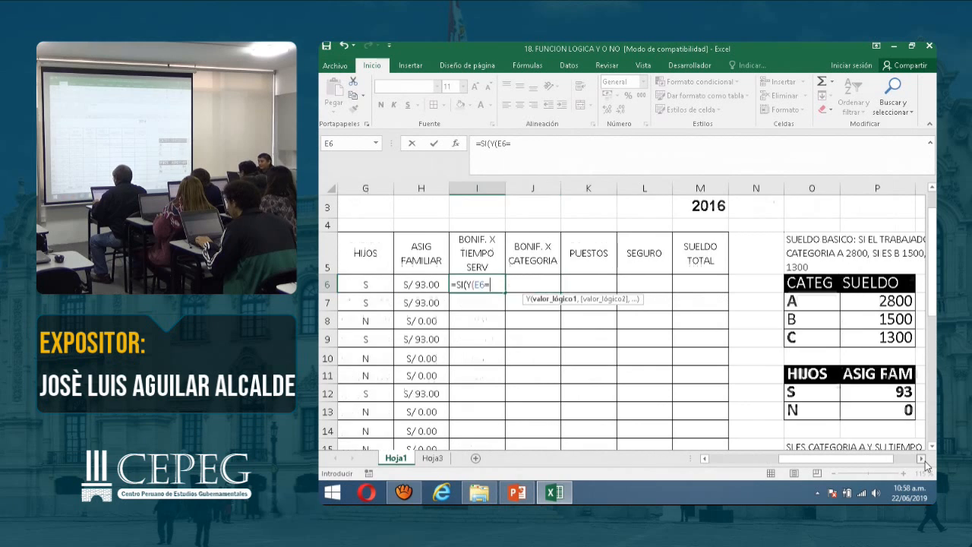
scroll(902, 433, down, 2)
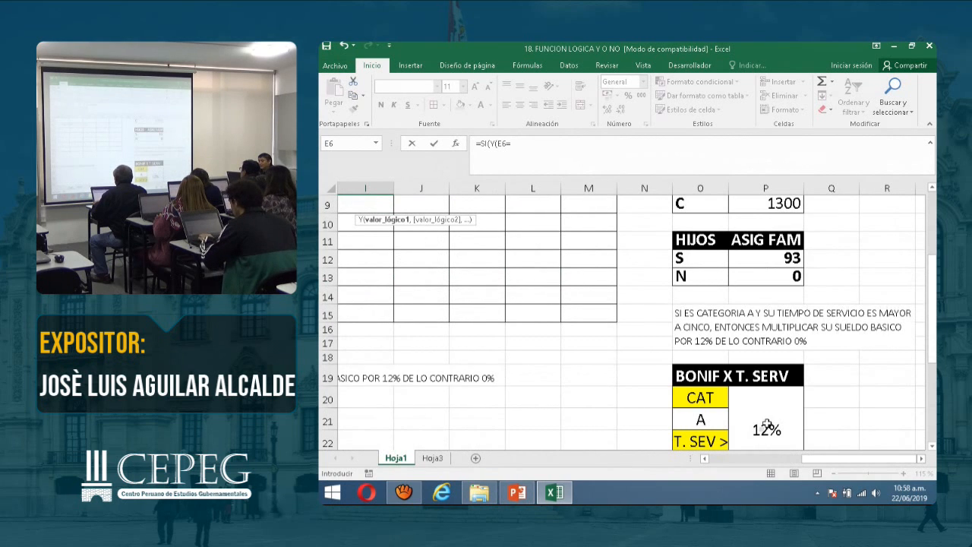
click(714, 416)
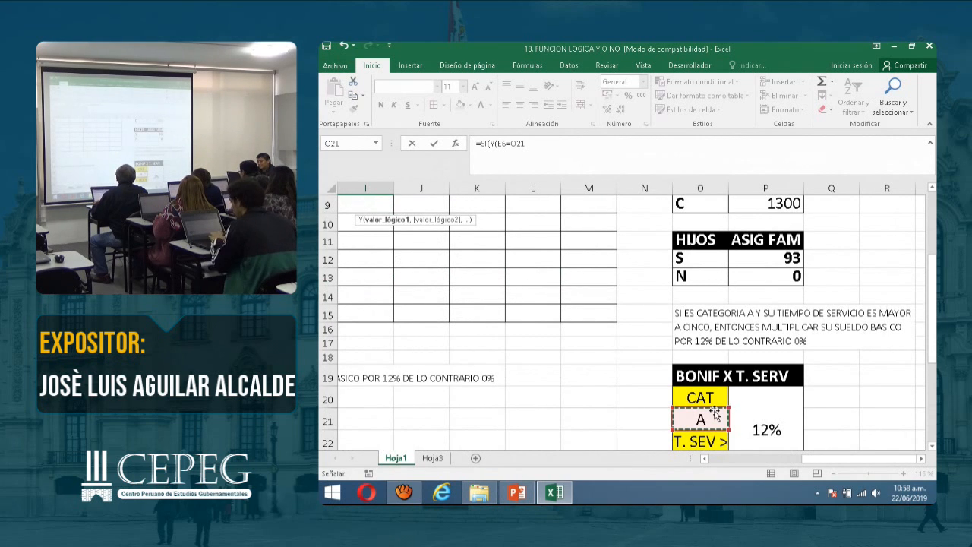
key(F4)
click(710, 408)
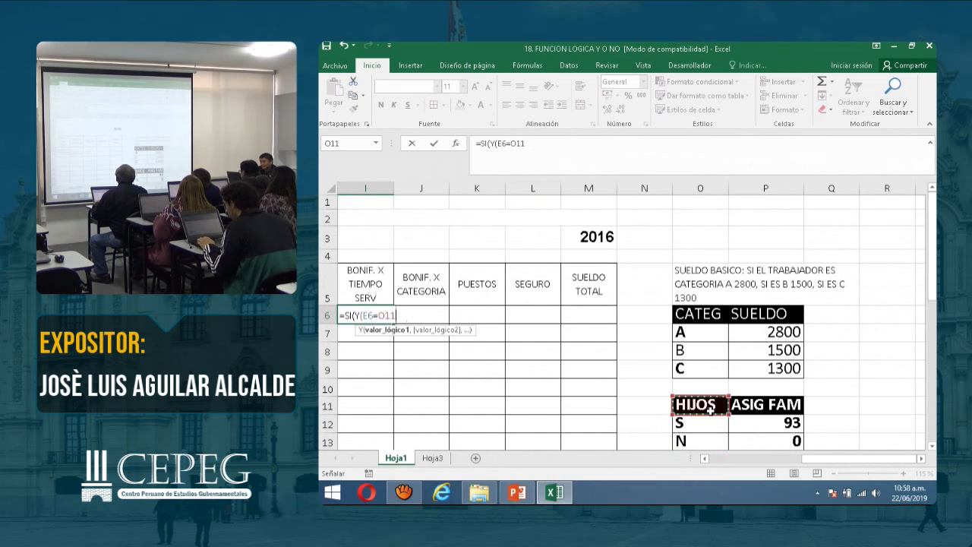
click(705, 460)
click(705, 460)
click(705, 460)
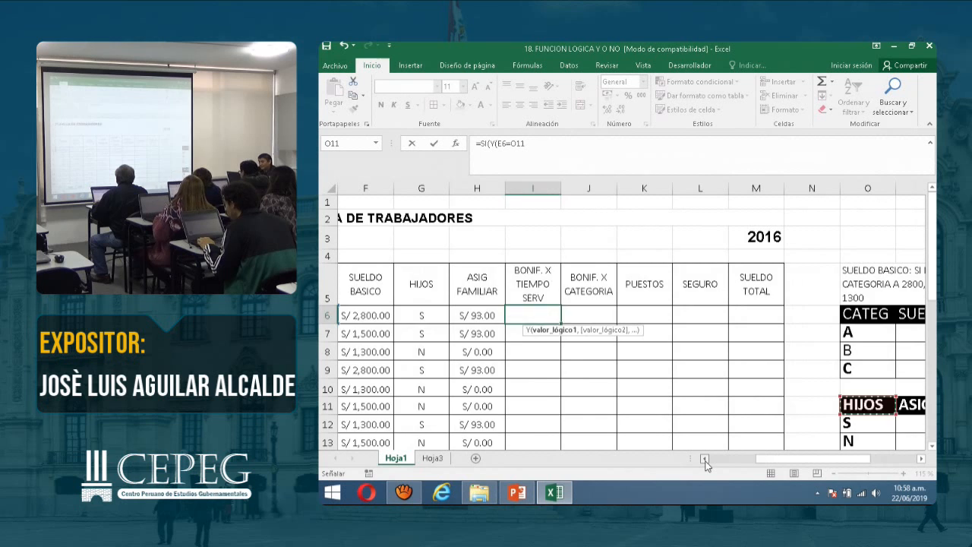
click(705, 459)
click(704, 459)
click(704, 459)
click(525, 314)
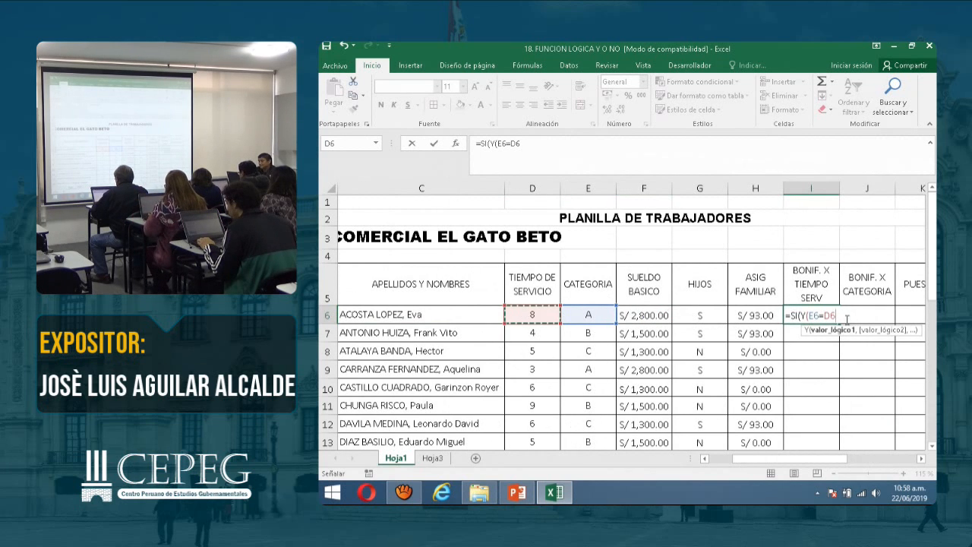
key(BackSpace)
key(BackSpace)
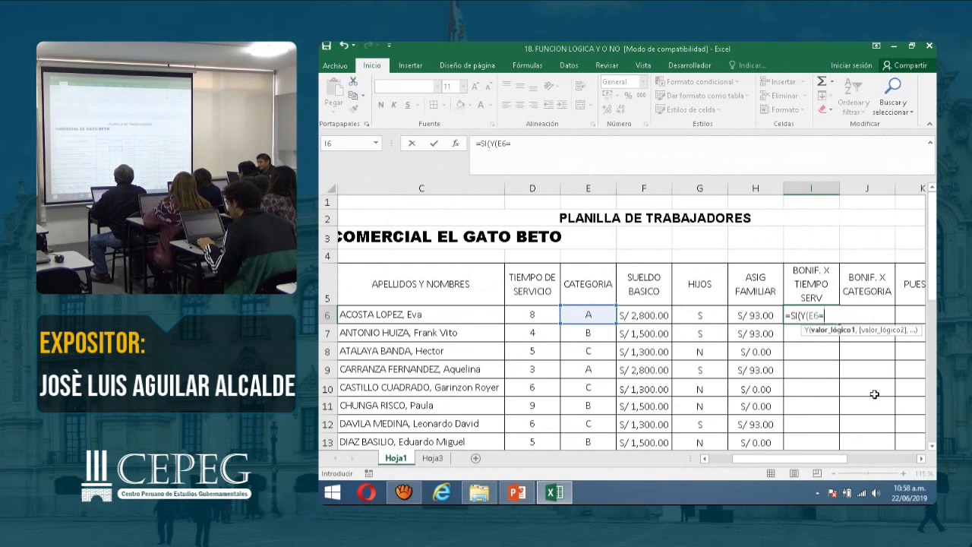
Complete the category condition by comparing E6 with the criteria table's A cell as the absolute reference $O$21
click(885, 458)
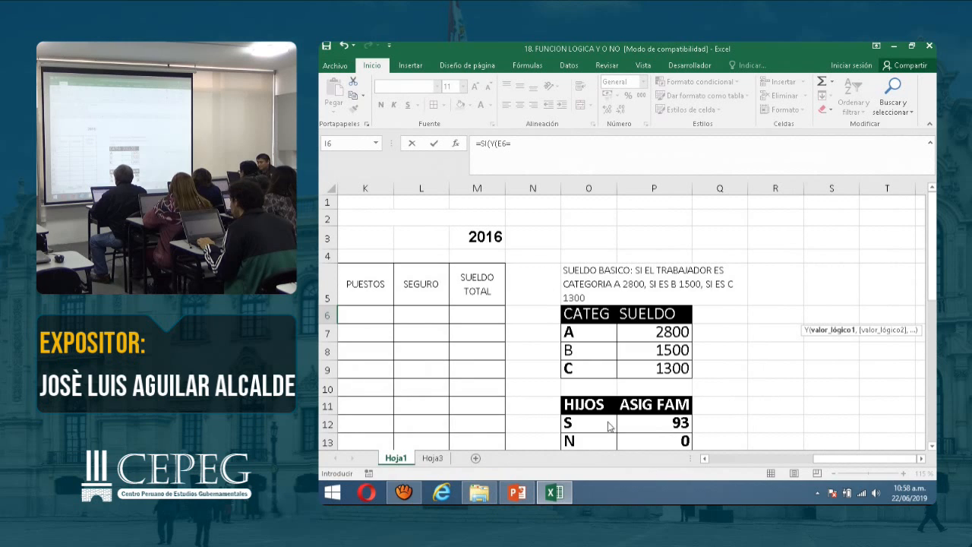
scroll(664, 419, down, 2)
scroll(590, 432, down, 1)
click(596, 401)
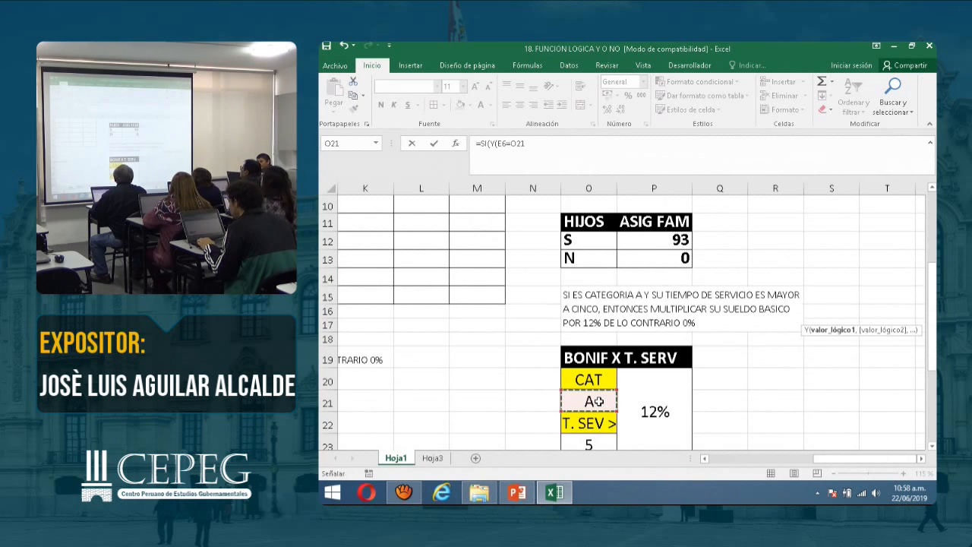
key(F4)
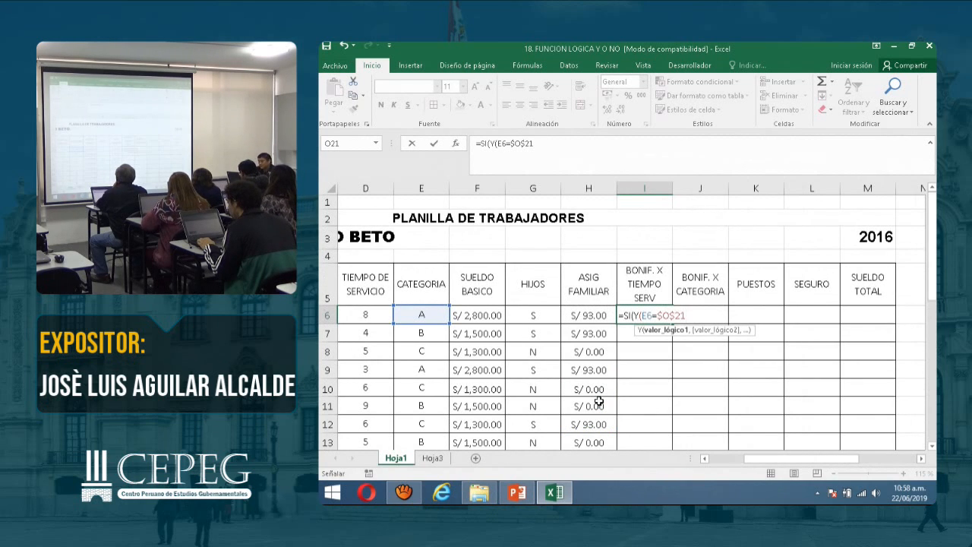
Add D6>$O$23 as the second condition, testing the service time against the criteria table's 5 as an absolute reference
text(,)
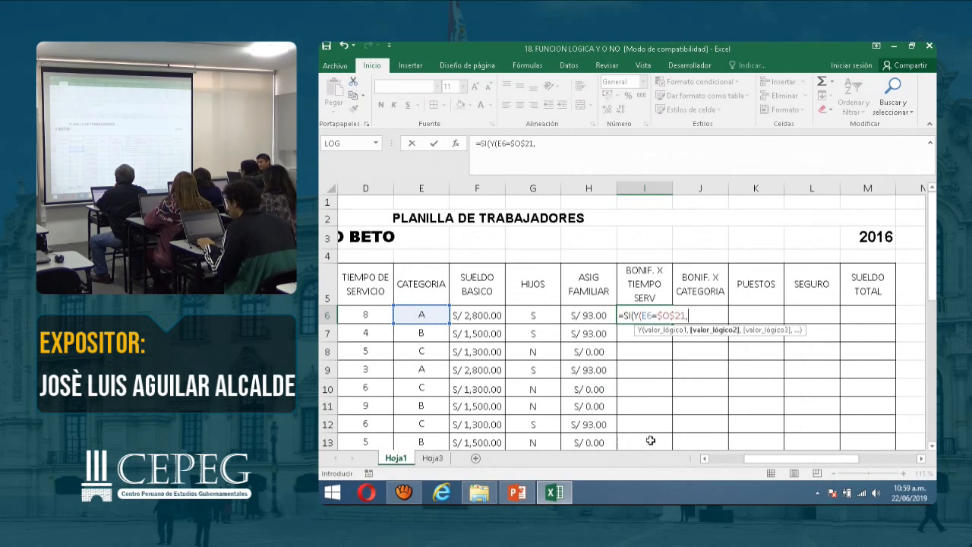
click(371, 314)
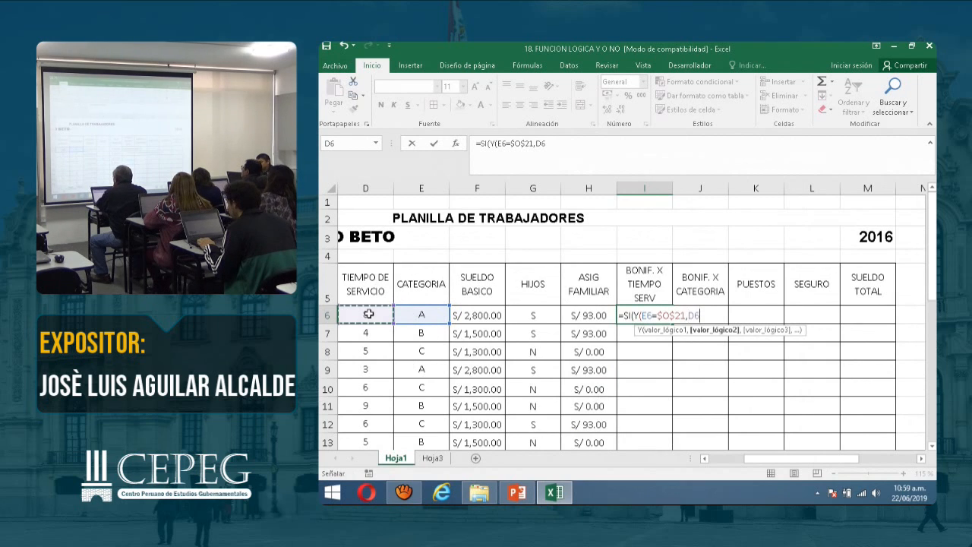
text(>)
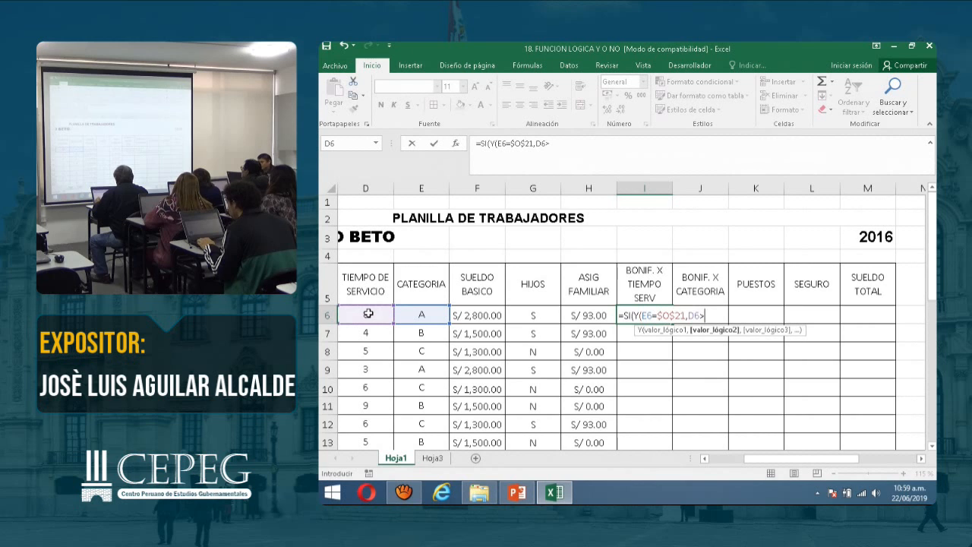
click(890, 459)
scroll(710, 385, down, 3)
scroll(488, 418, down, 1)
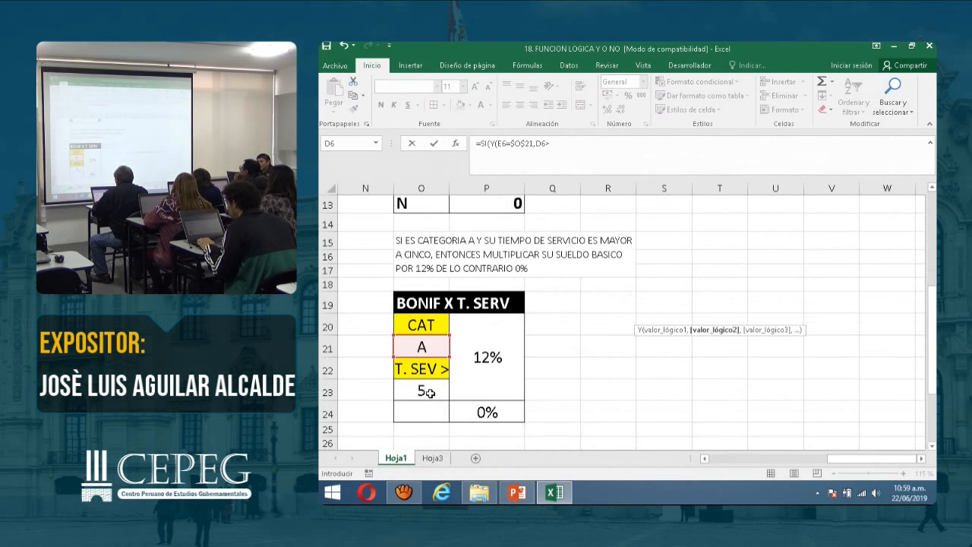
click(429, 393)
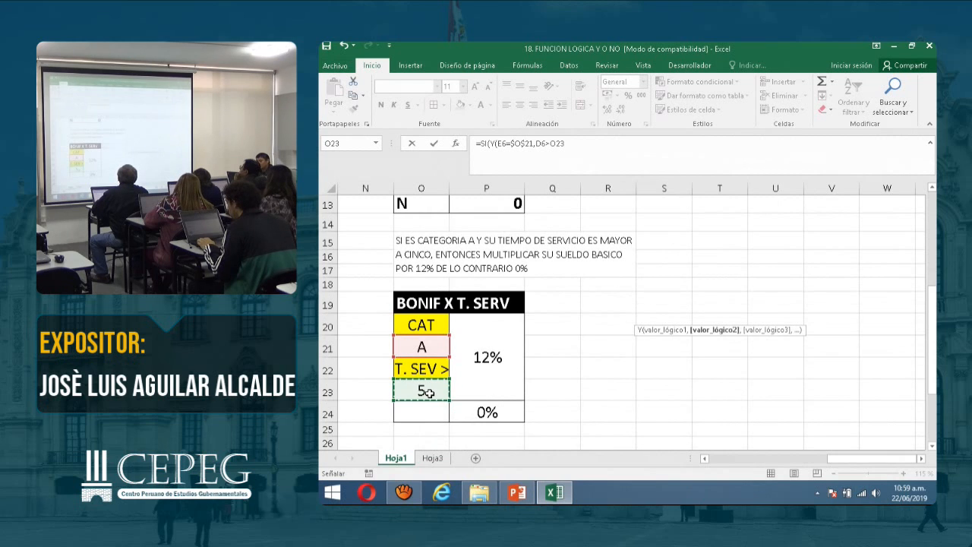
key(F4)
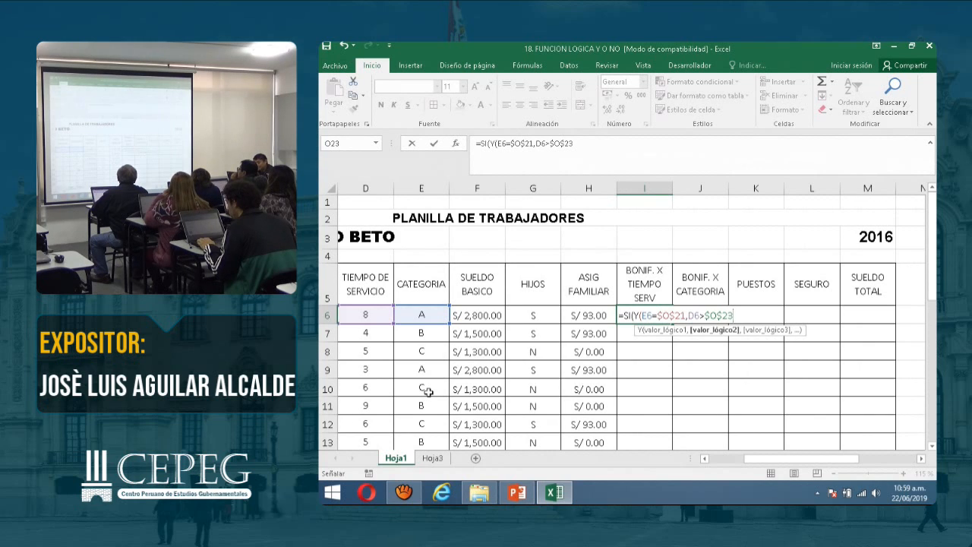
Close the Y function and enter F6*$P$20 as the value if true, multiplying the basic salary by the 12% cell
text(),)
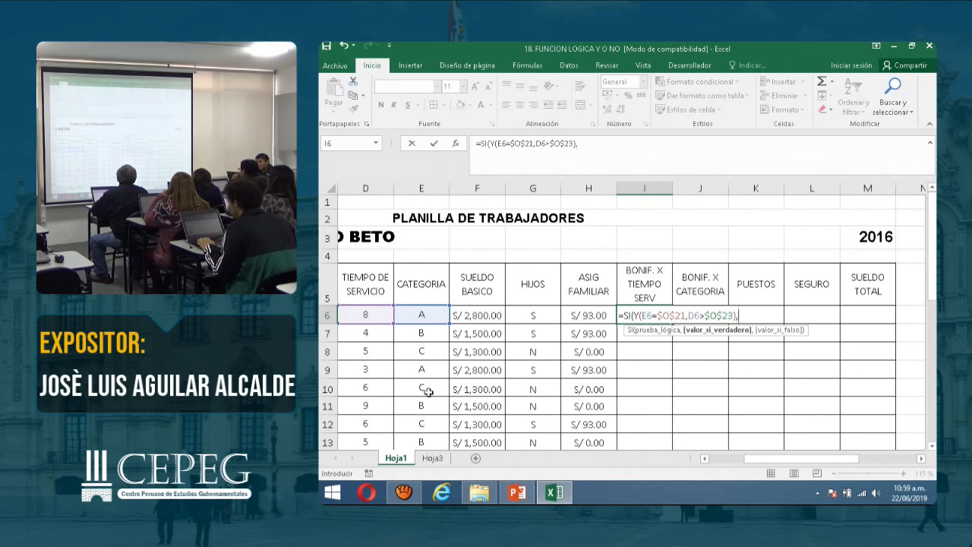
click(478, 311)
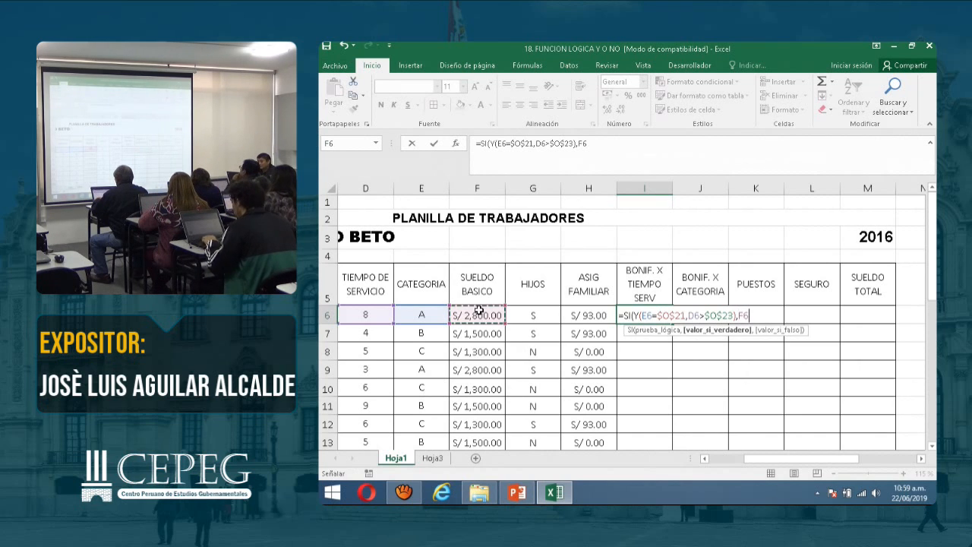
text(*)
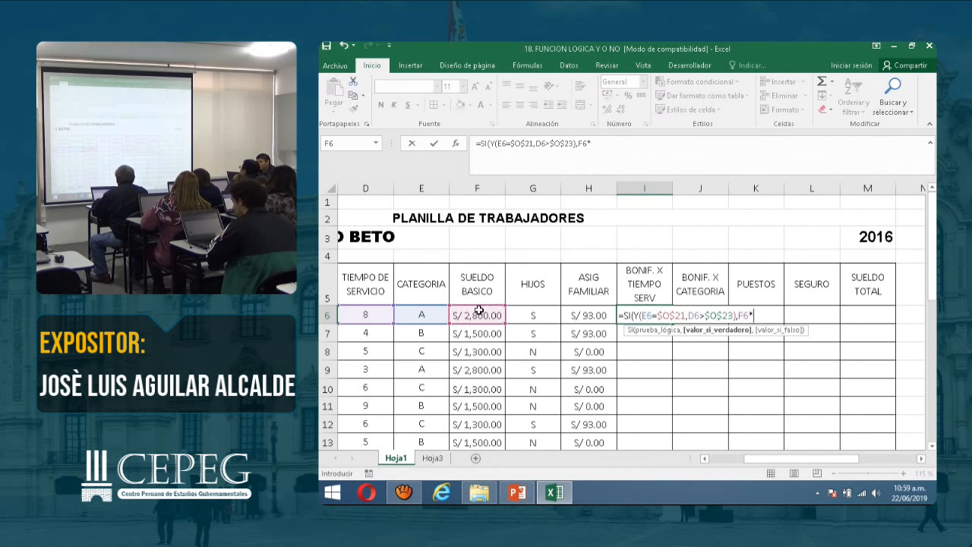
click(900, 458)
scroll(735, 368, down, 2)
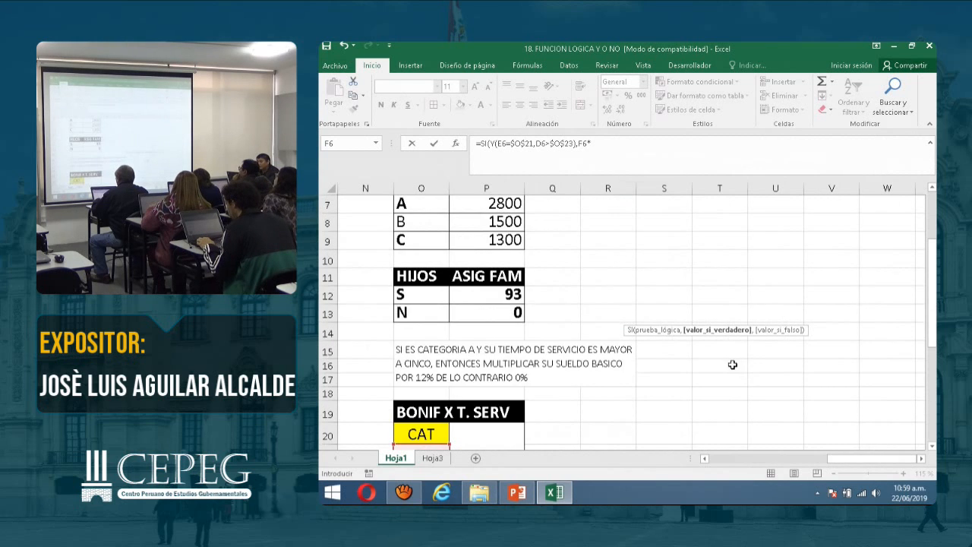
scroll(725, 368, down, 2)
click(489, 350)
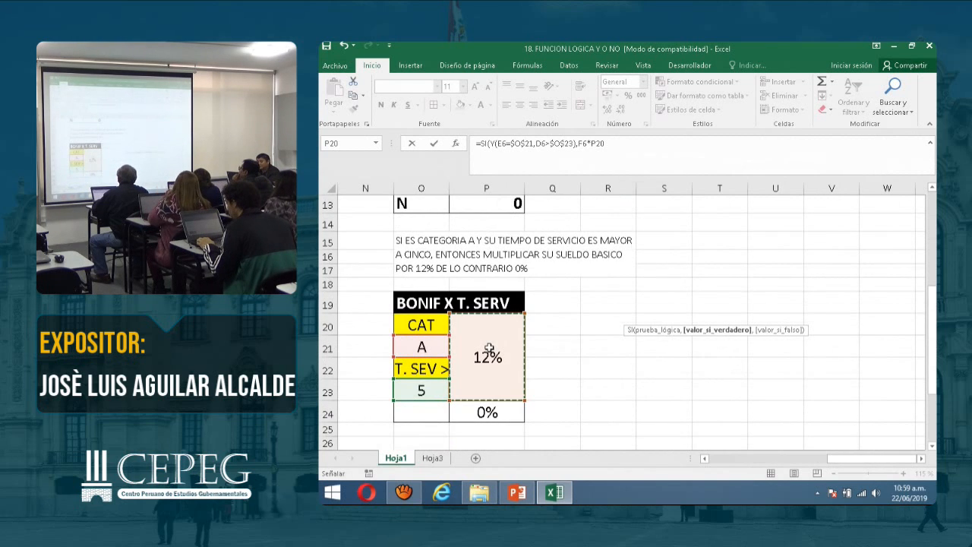
key(F4)
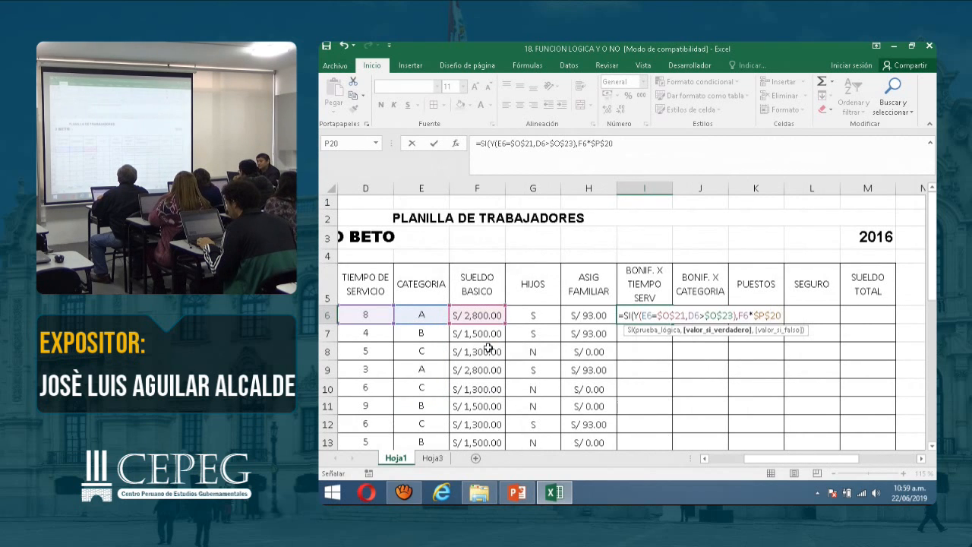
Finish the I6 formula with 0 as the value if false and copy it down the BONIF. X TIEMPO SERV column to row 15
text(,)
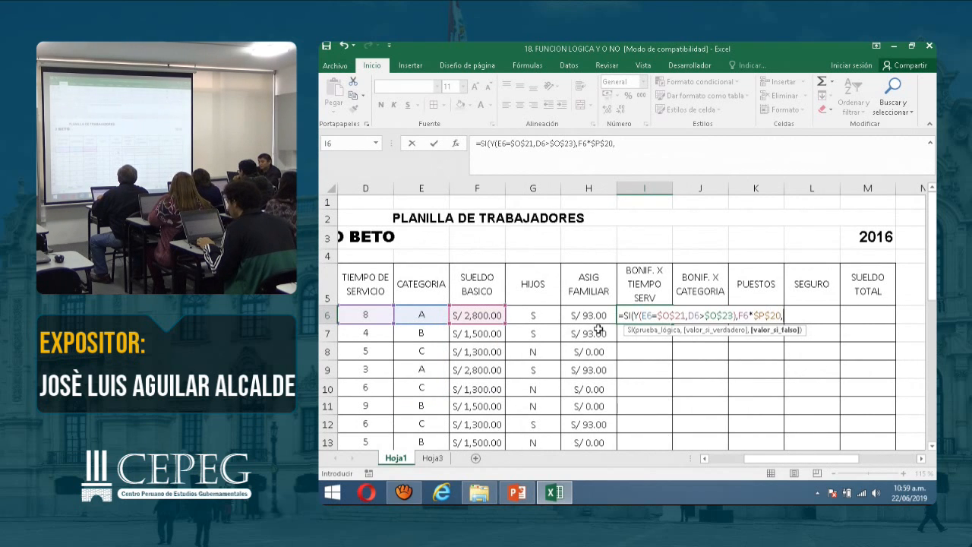
click(927, 428)
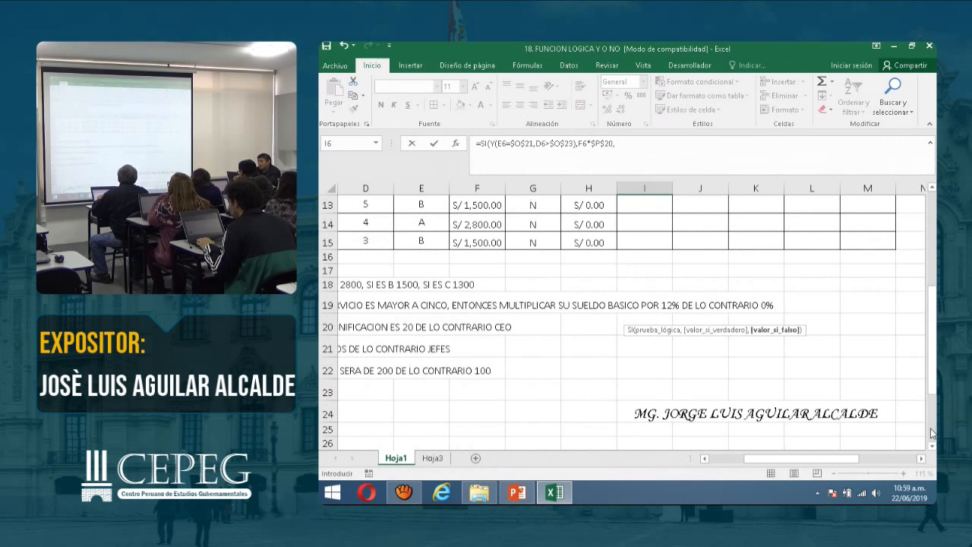
scroll(739, 337, up, 2)
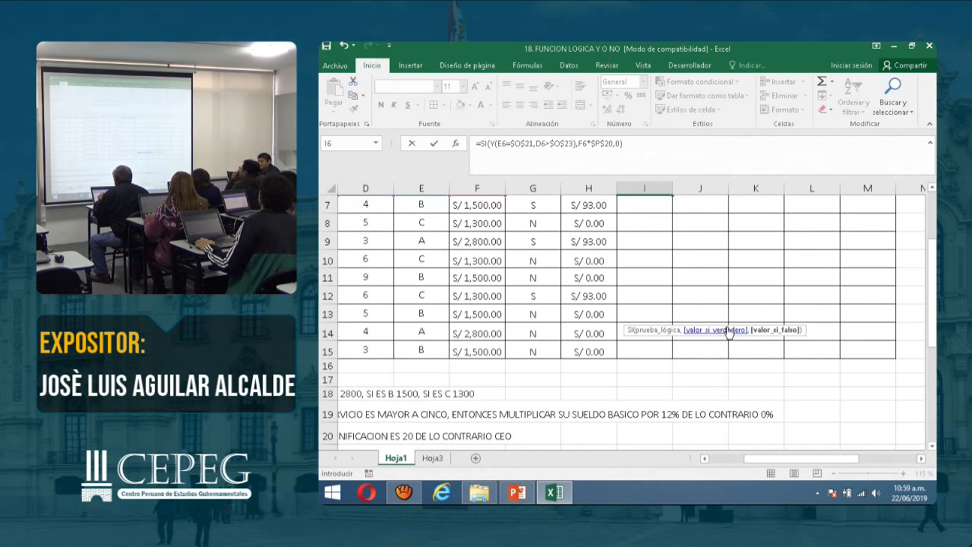
text())
scroll(726, 329, up, 2)
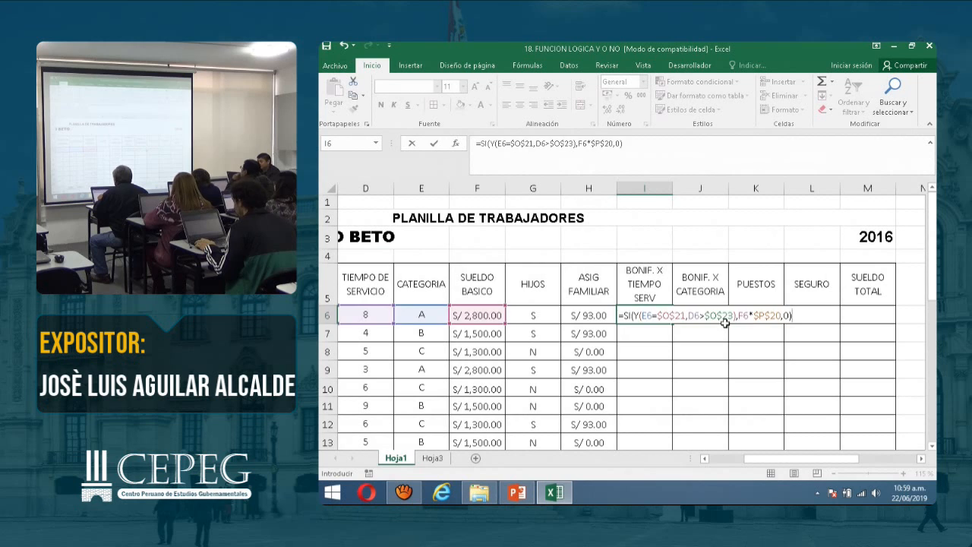
key(Return)
click(649, 311)
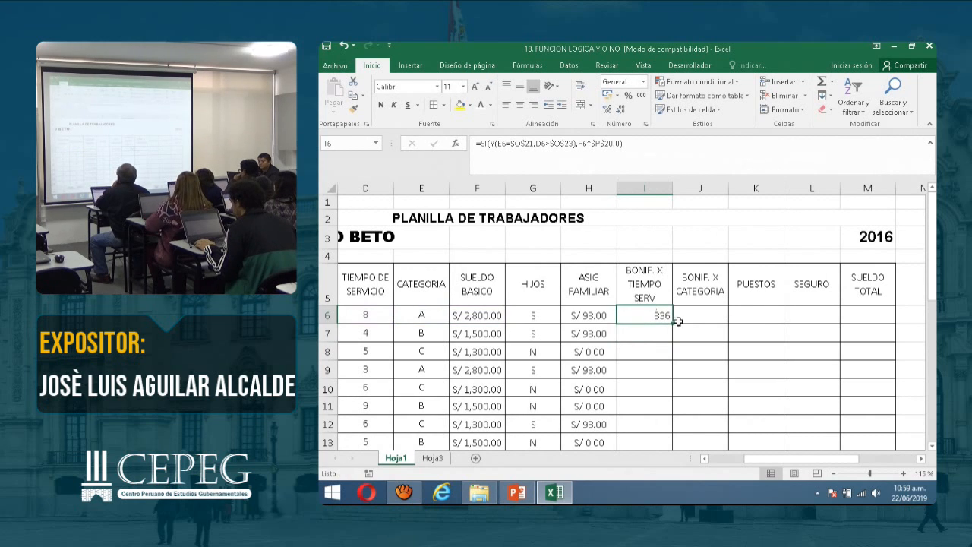
double_click(675, 324)
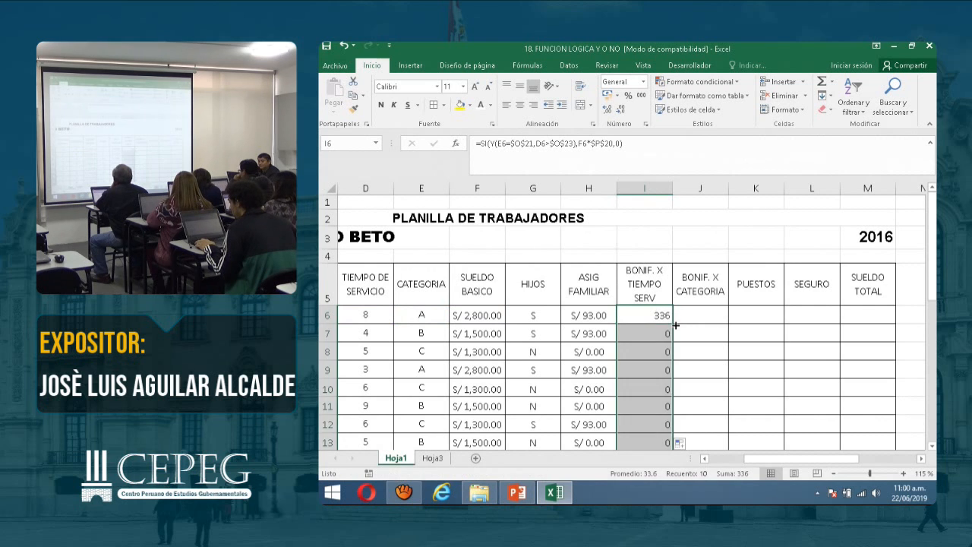
Check the copied bonus results against the service time and category of the workers in rows 7, 10 and 11
scroll(668, 325, down, 3)
scroll(666, 324, up, 2)
click(656, 283)
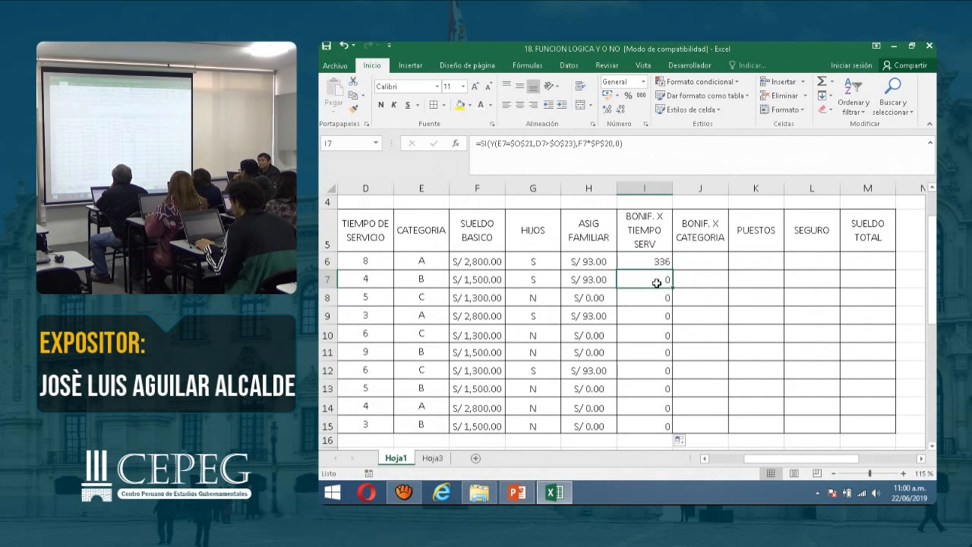
click(383, 285)
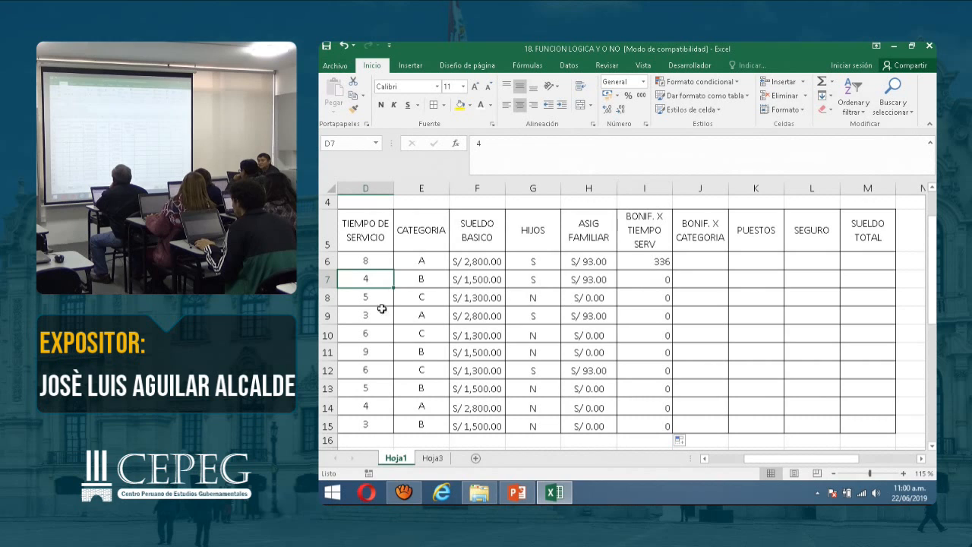
click(374, 335)
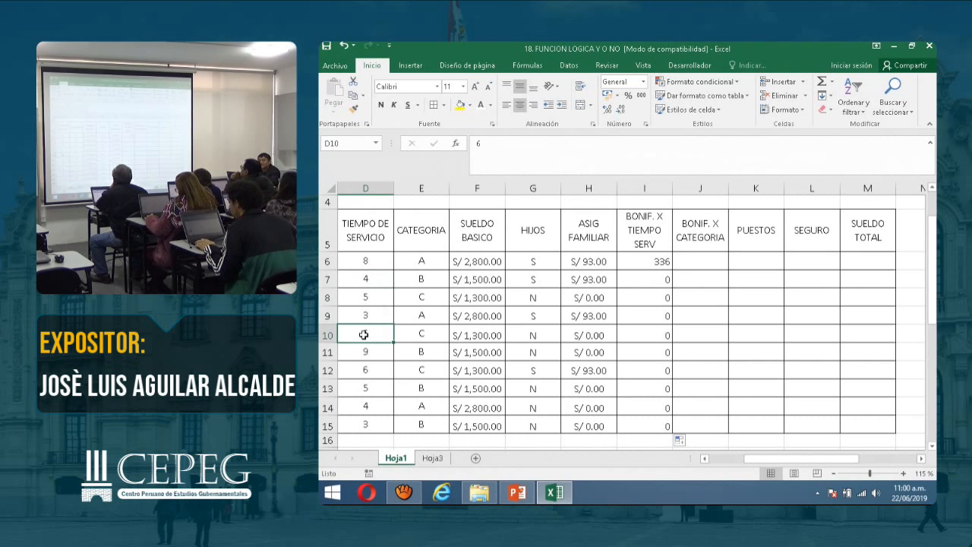
click(435, 332)
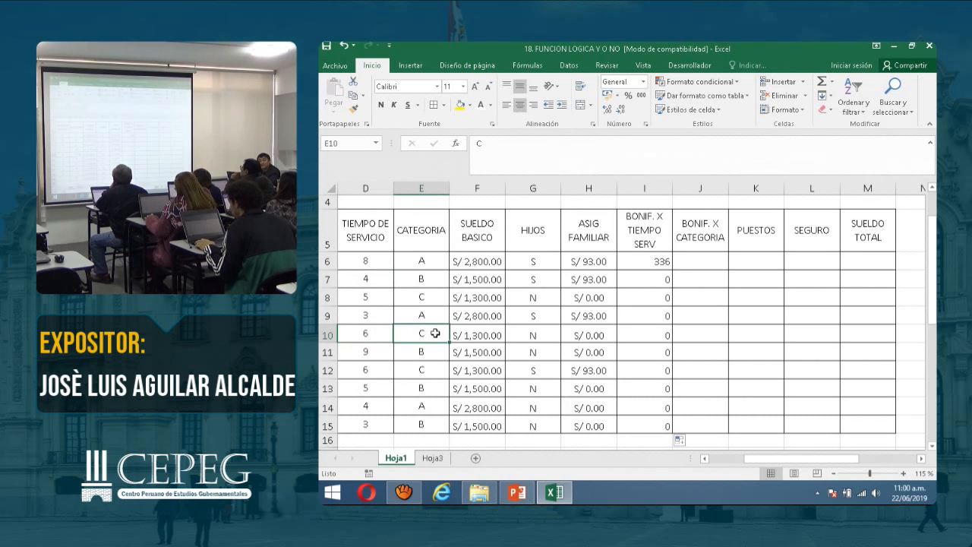
click(368, 350)
click(410, 350)
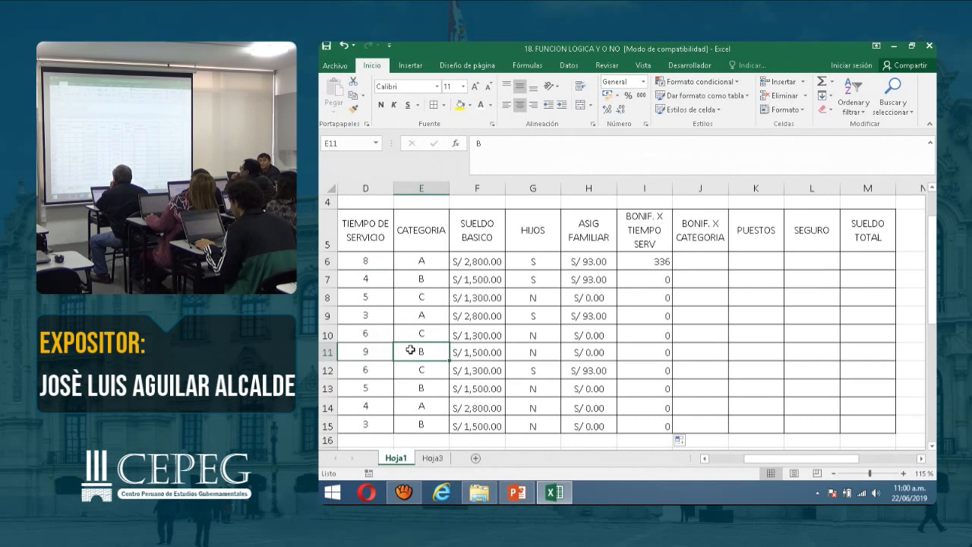
Clear the service-time bonus formulas from I6:I15
click(659, 260)
scroll(659, 261, up, 1)
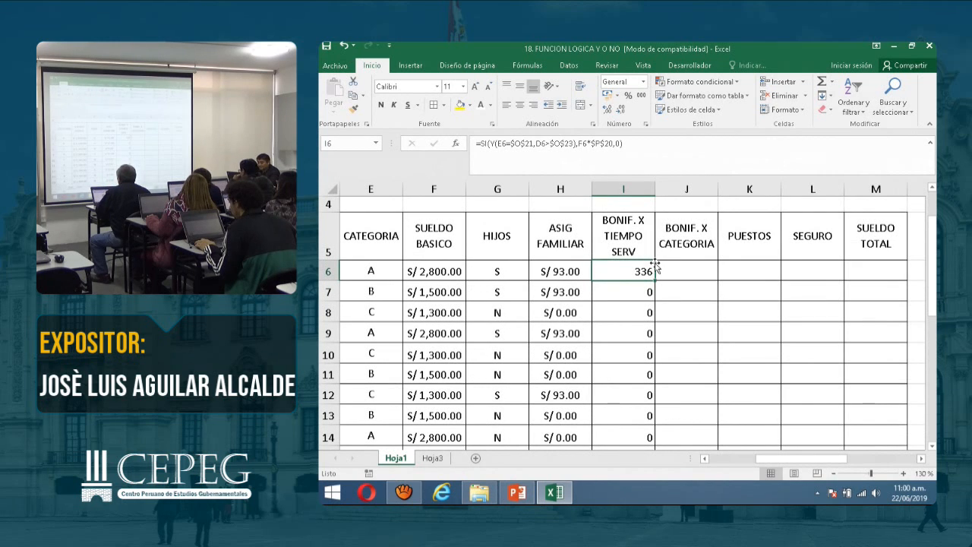
key(Delete)
drag(655, 266, 646, 393)
key(Delete)
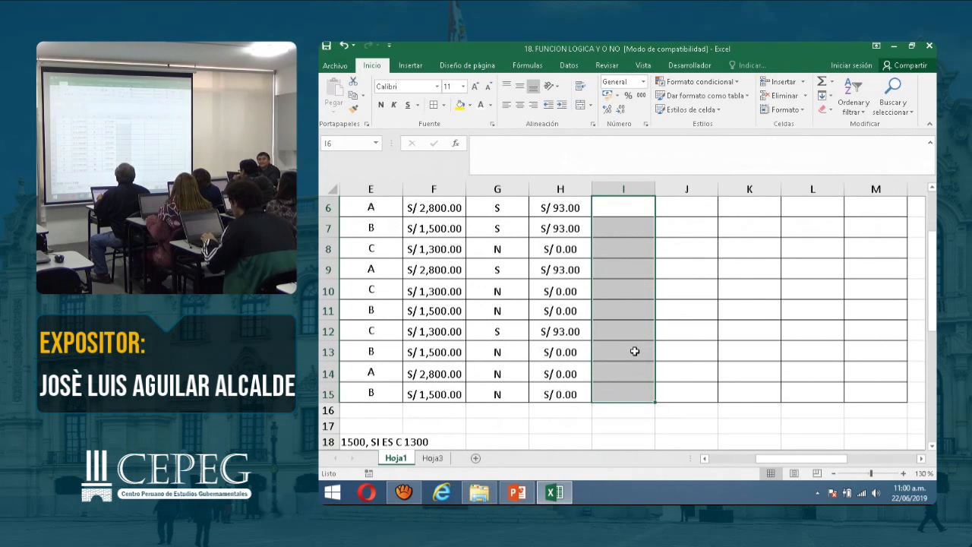
Start the service-time bonus formula again in I6 as =SI(Y(E6=, testing the first worker's category
scroll(634, 351, up, 1)
click(629, 304)
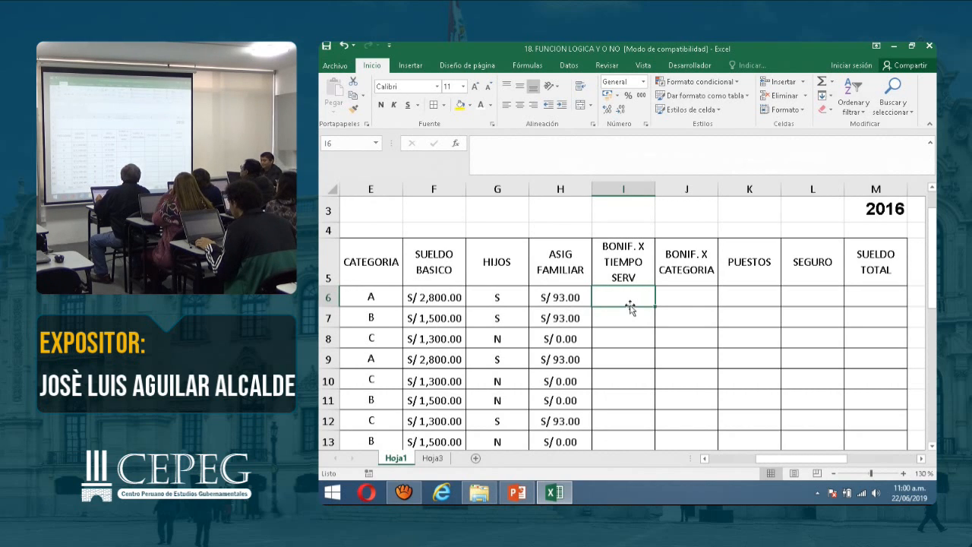
text(=)
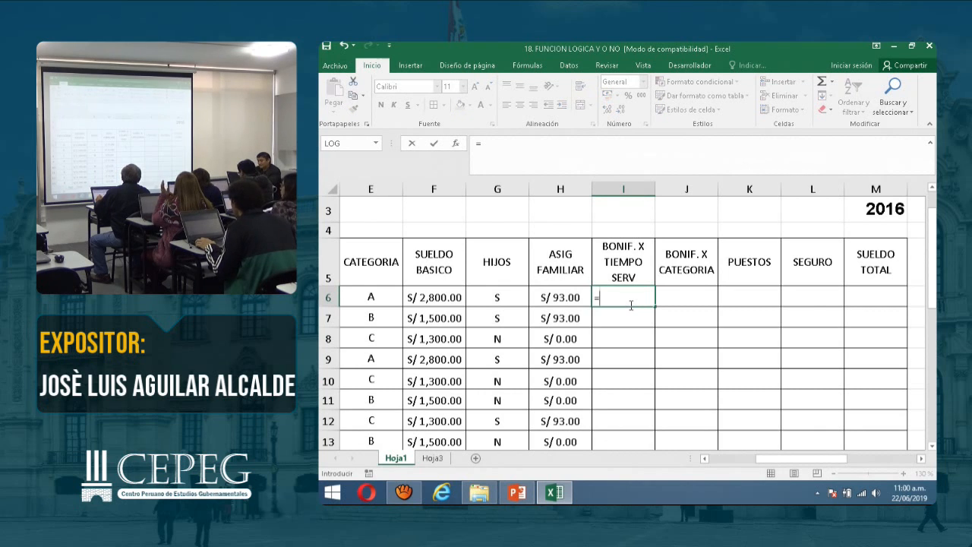
text(SI(Y()
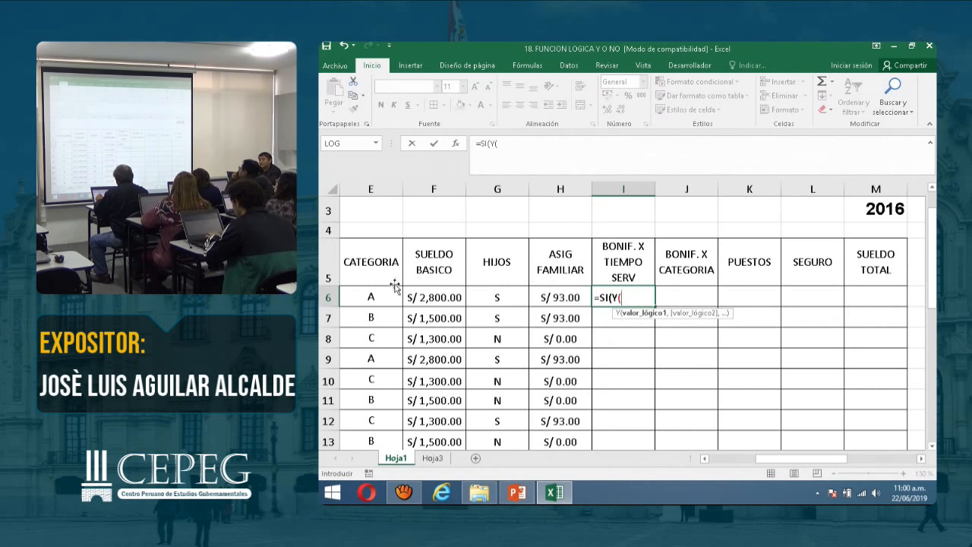
click(373, 296)
text(=)
Compare E6 with the A cell of the BONIF X T. SERV criteria table as the absolute reference $O$21
click(881, 463)
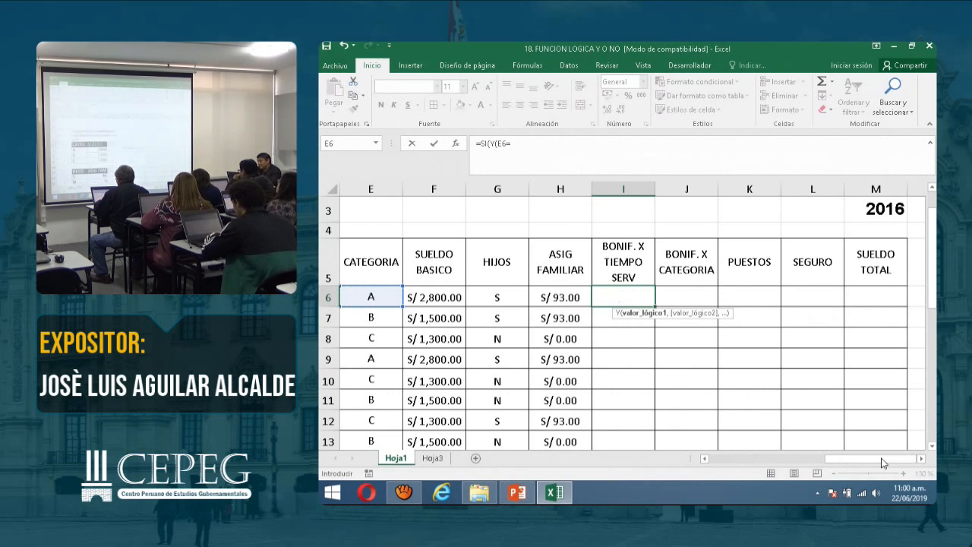
scroll(812, 430, down, 2)
scroll(459, 423, down, 1)
click(434, 389)
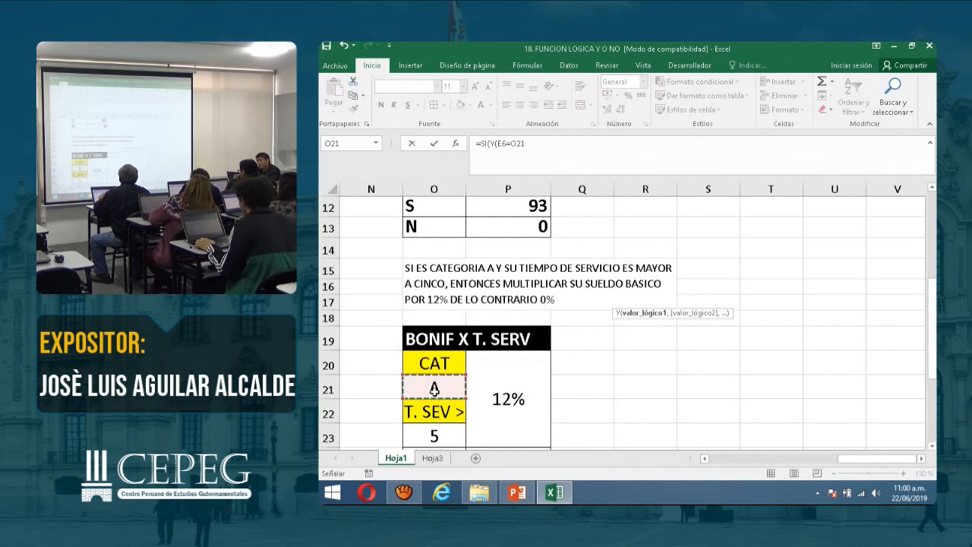
key(F4)
text(,)
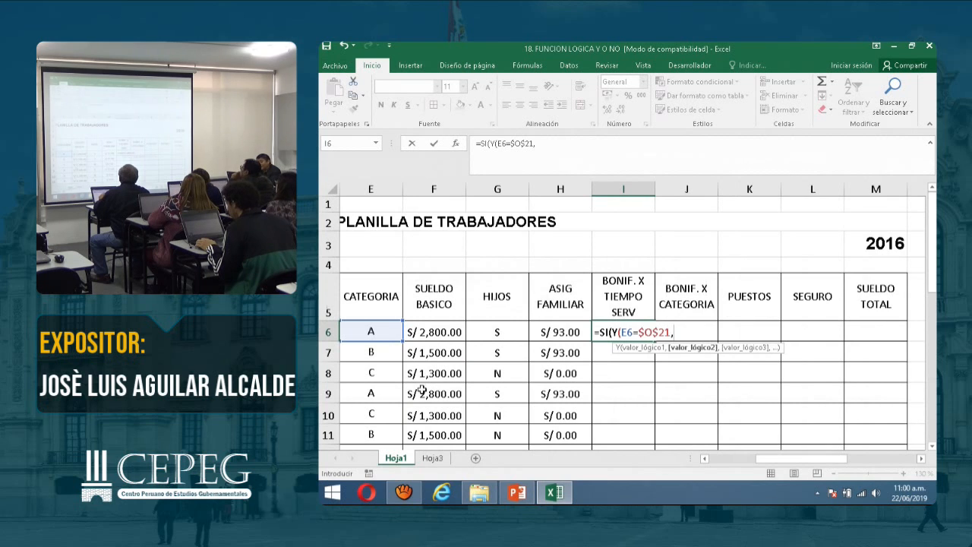
Add D6>$O$23 as the second condition, with the criteria table's 5 as an absolute reference, and close the Y function
click(704, 459)
click(375, 331)
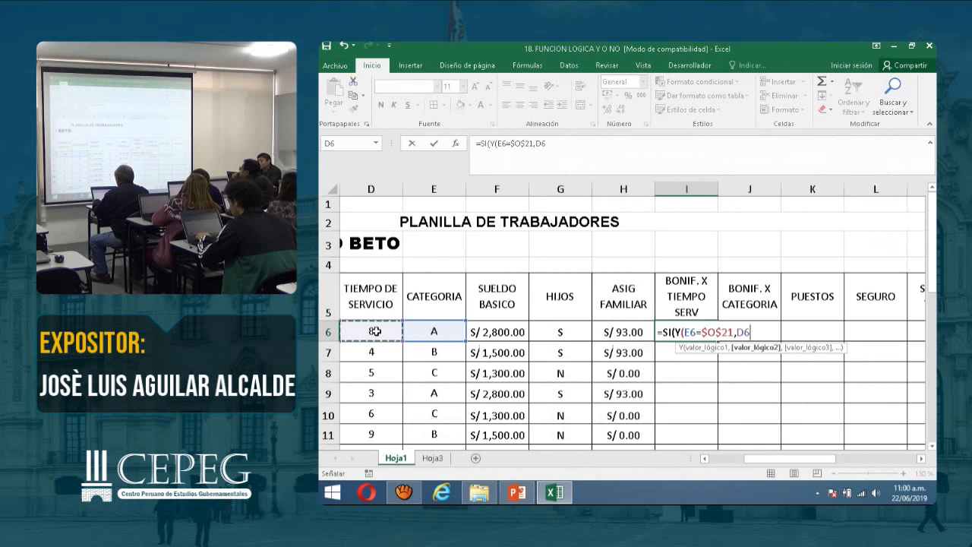
text(>)
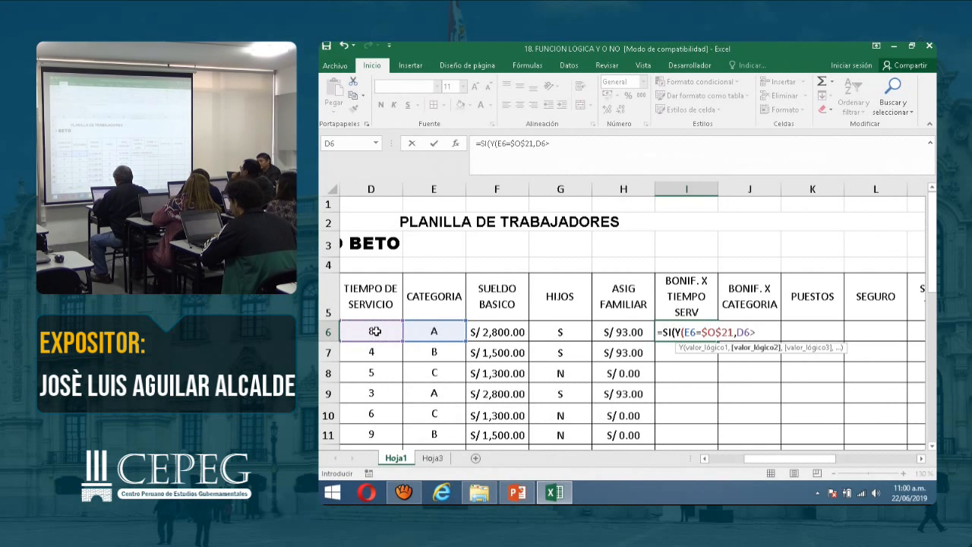
scroll(374, 332, down, 3)
click(874, 459)
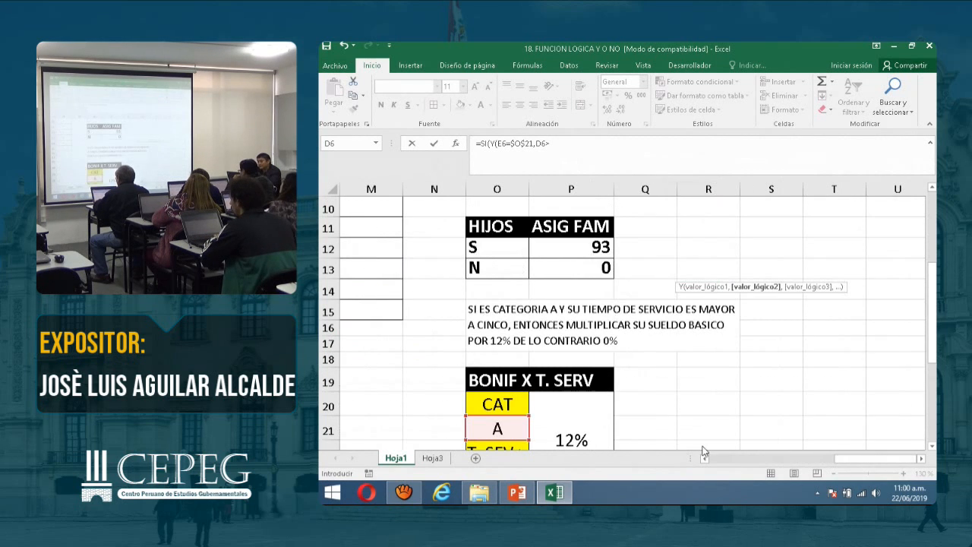
scroll(703, 452, down, 1)
click(499, 416)
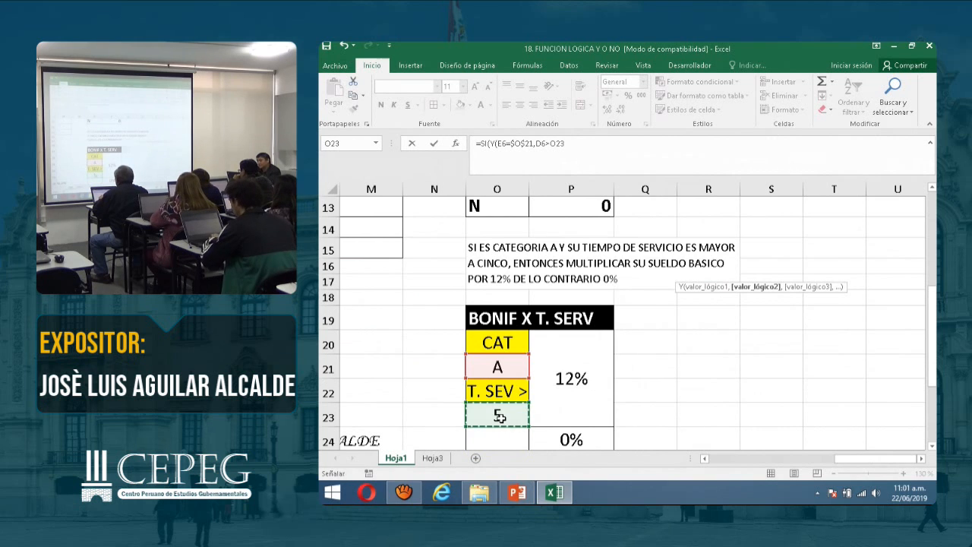
key(F4)
text(),)
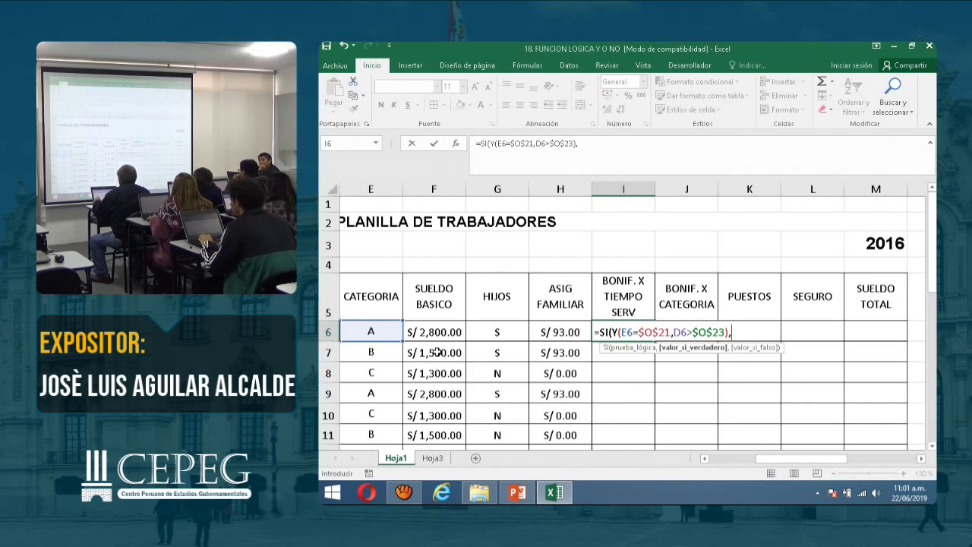
Enter F6*$P$20 as the value if true, multiplying the basic salary by the absolute 12% cell
click(420, 329)
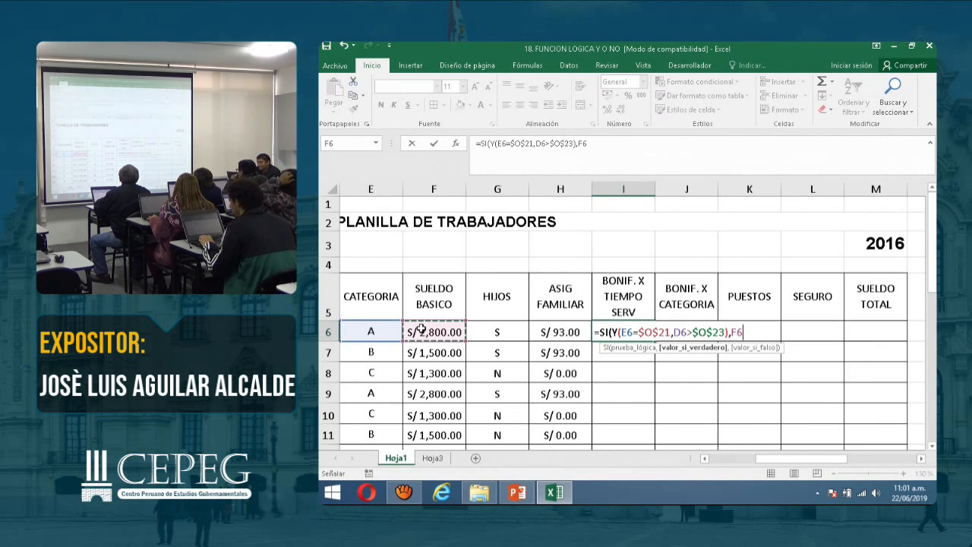
text(*)
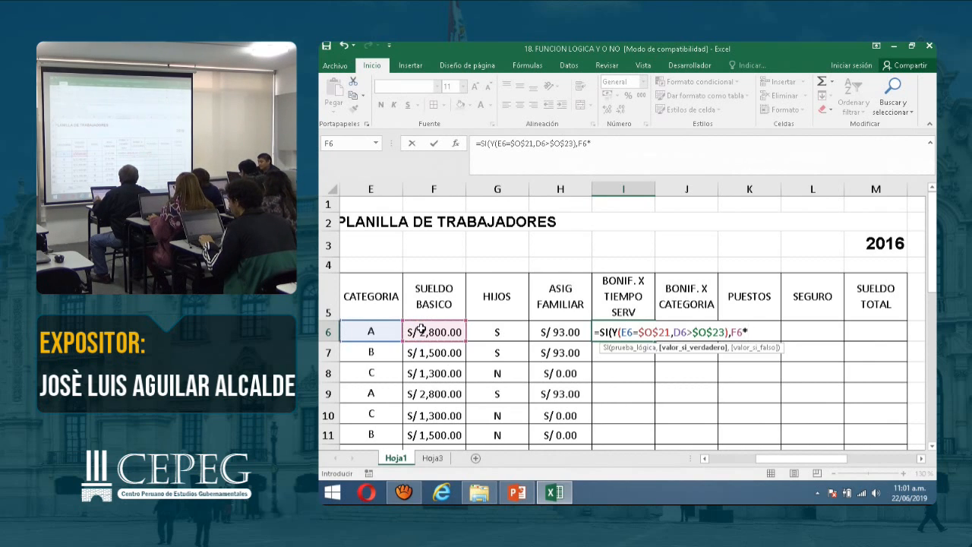
click(864, 458)
scroll(665, 378, down, 1)
scroll(666, 378, down, 4)
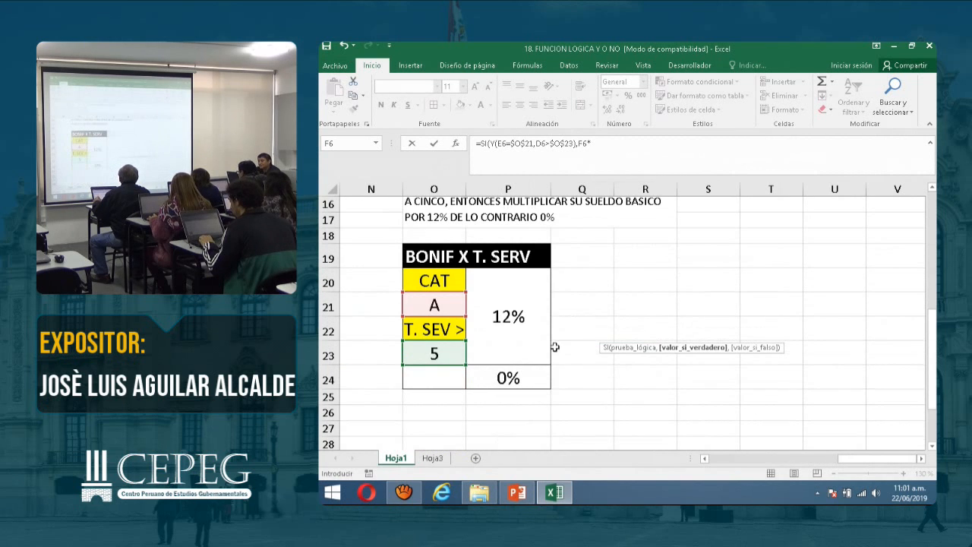
click(501, 317)
key(F4)
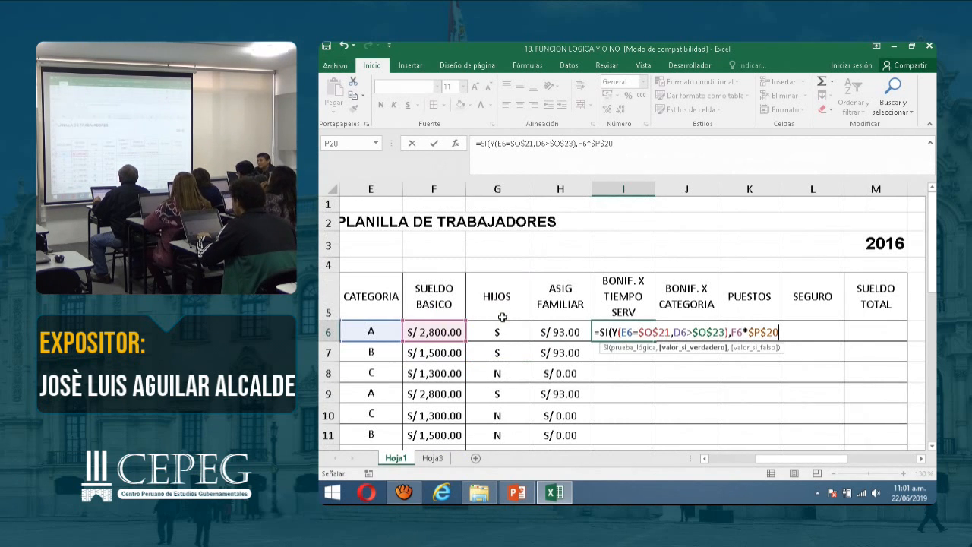
Set 0 as the value if false, close the SI function and commit the formula in I6
text(,)
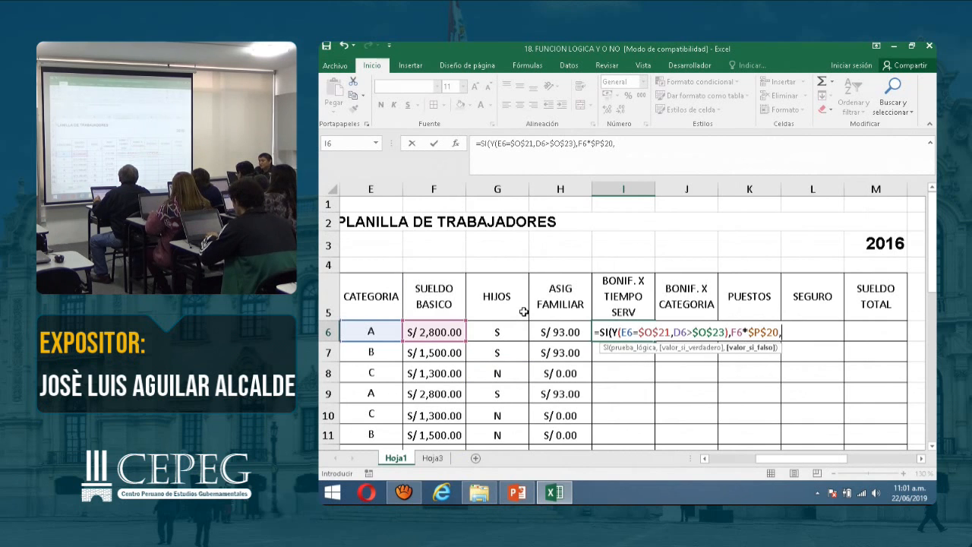
scroll(652, 327, down, 9)
scroll(651, 328, up, 4)
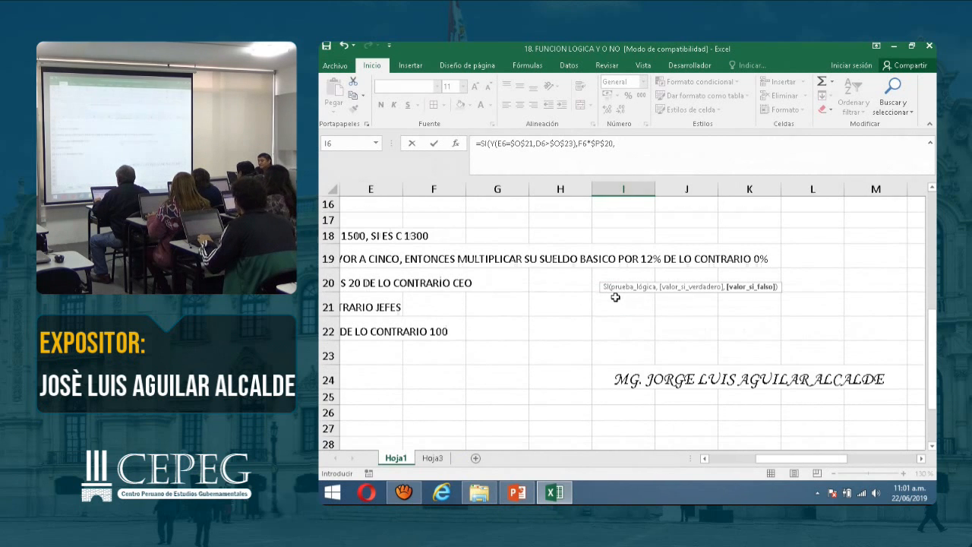
click(887, 458)
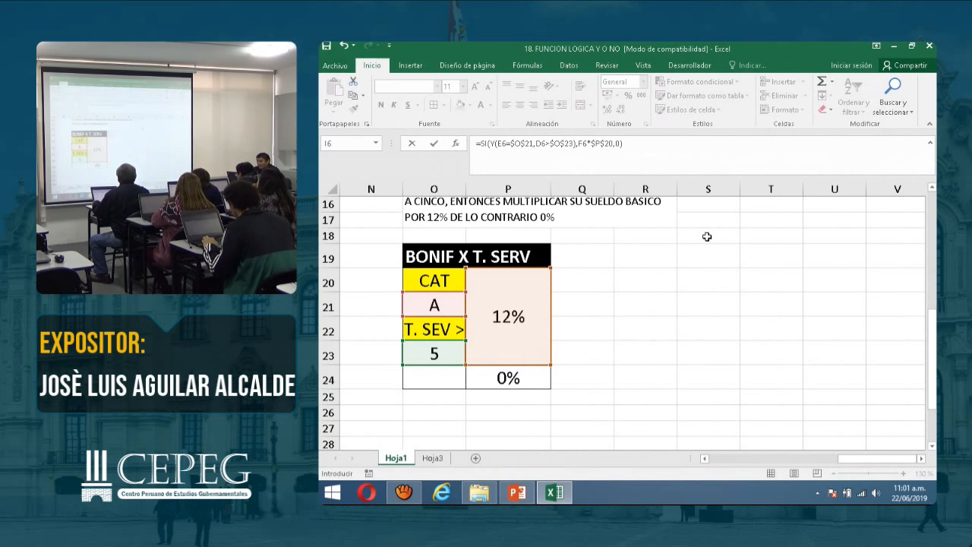
key(Return)
Fill the I6 formula down the BONIF. X TIEMPO SERV column for all workers
scroll(706, 237, up, 2)
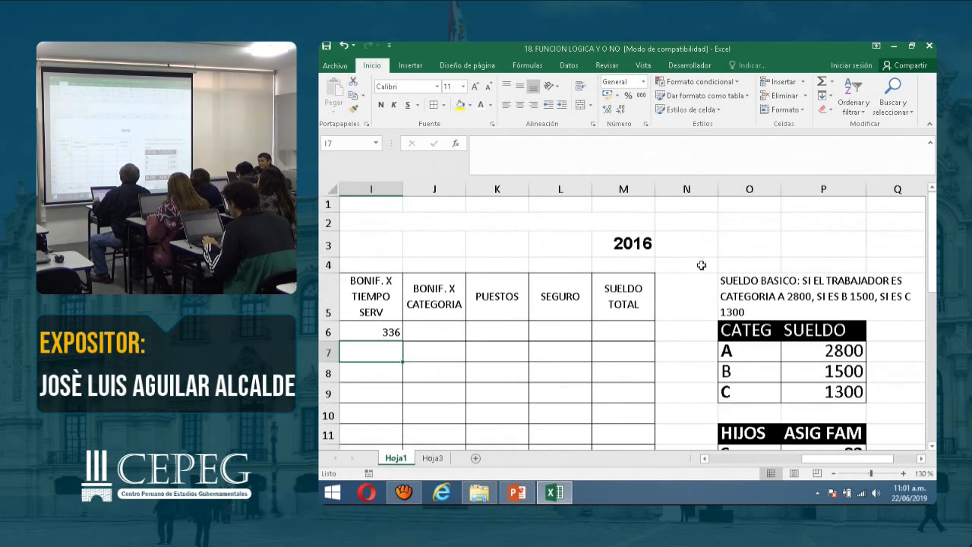
click(386, 339)
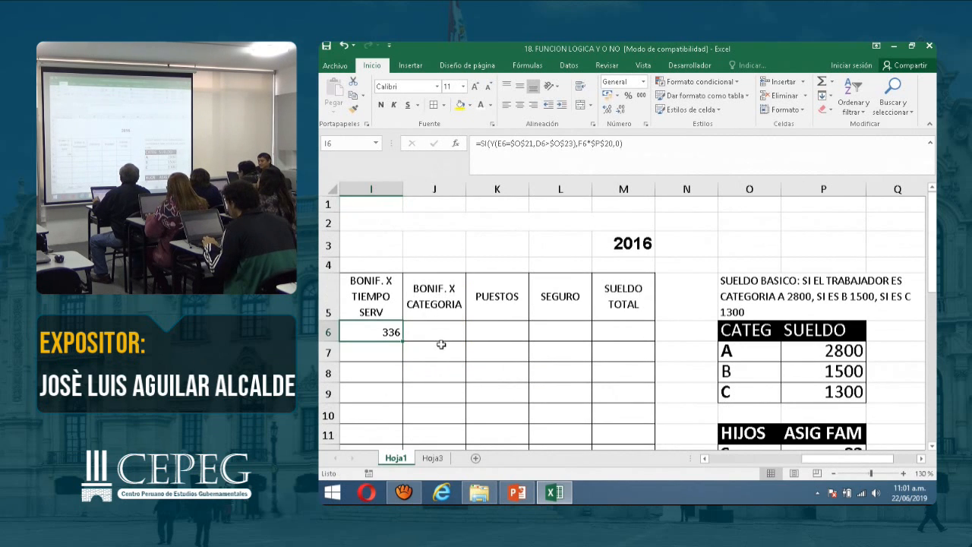
click(704, 458)
click(704, 458)
double_click(531, 341)
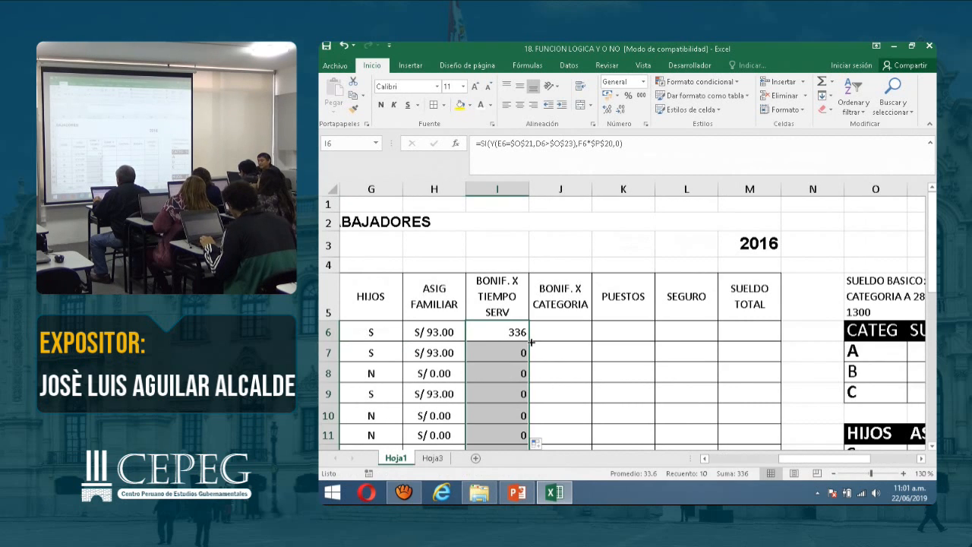
click(519, 326)
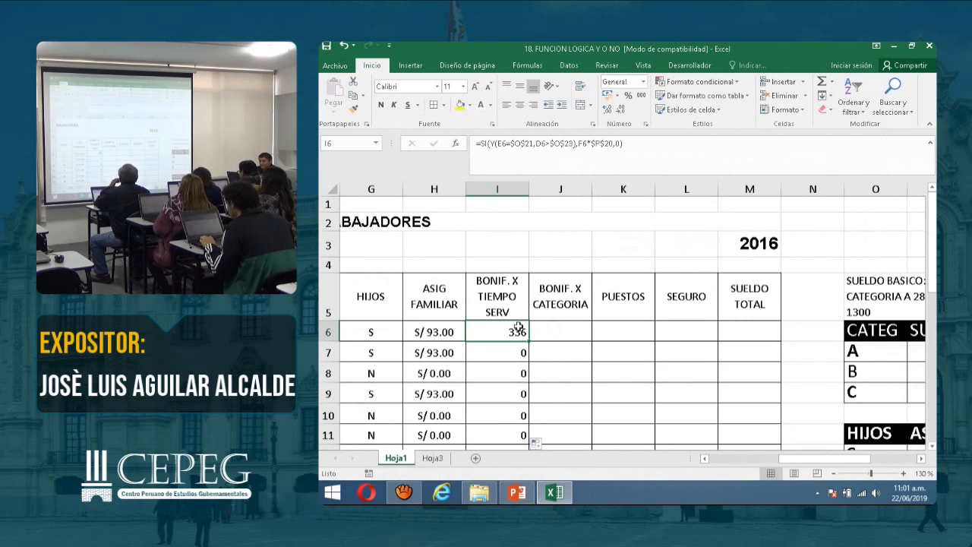
Review the SI and Y formula in I6 and compare the filled BONIF. X TIEMPO SERV column with the criteria
scroll(518, 328, up, 2)
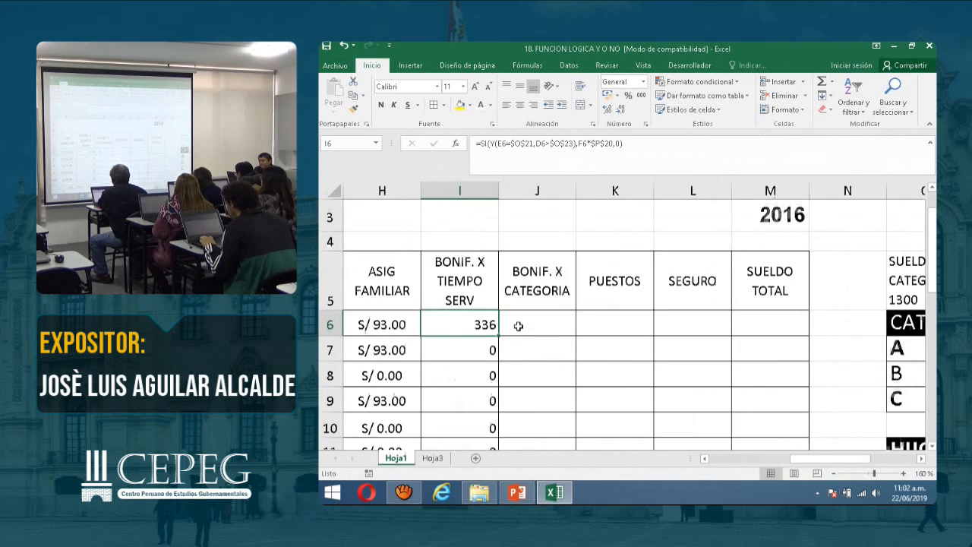
double_click(476, 319)
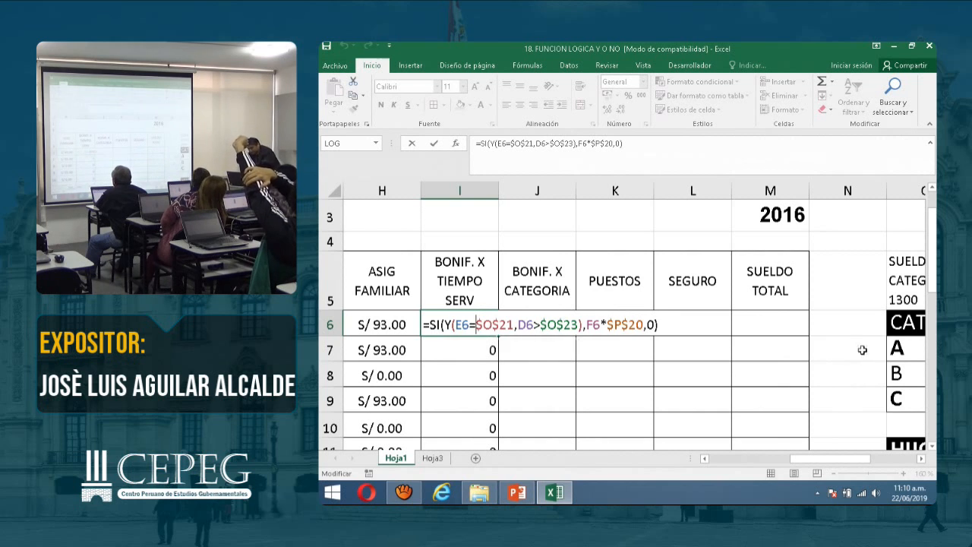
key(ctrl+Return)
scroll(795, 325, down, 2)
scroll(777, 334, down, 1)
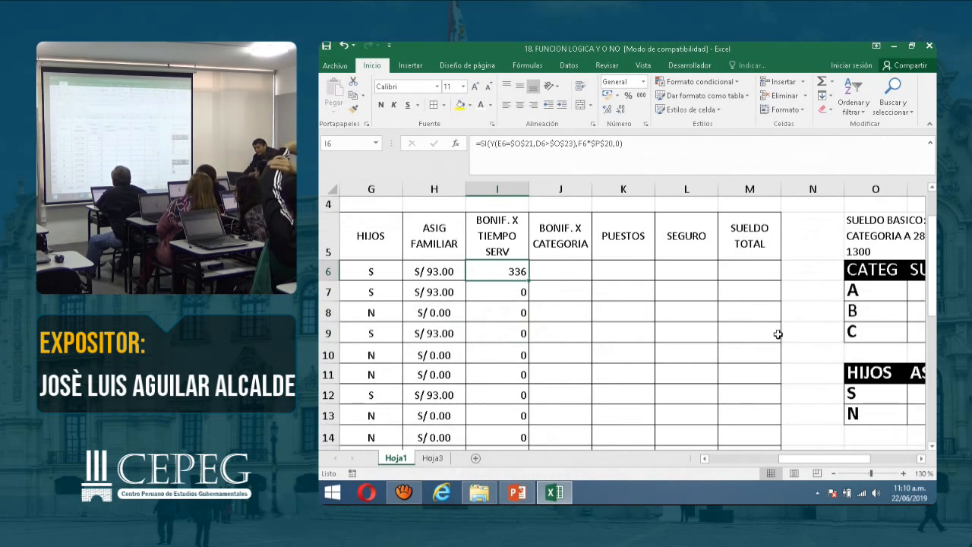
scroll(777, 334, down, 2)
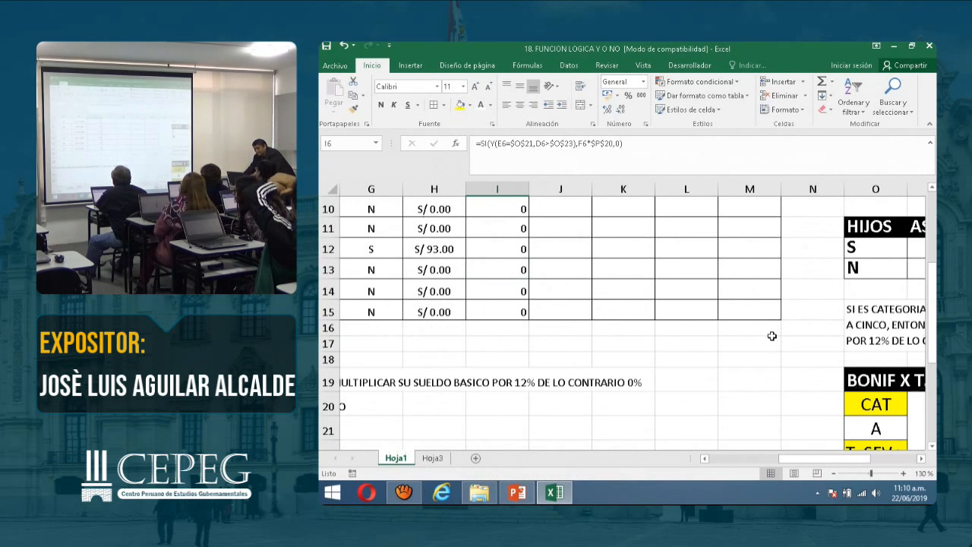
click(705, 459)
click(705, 459)
scroll(610, 340, up, 2)
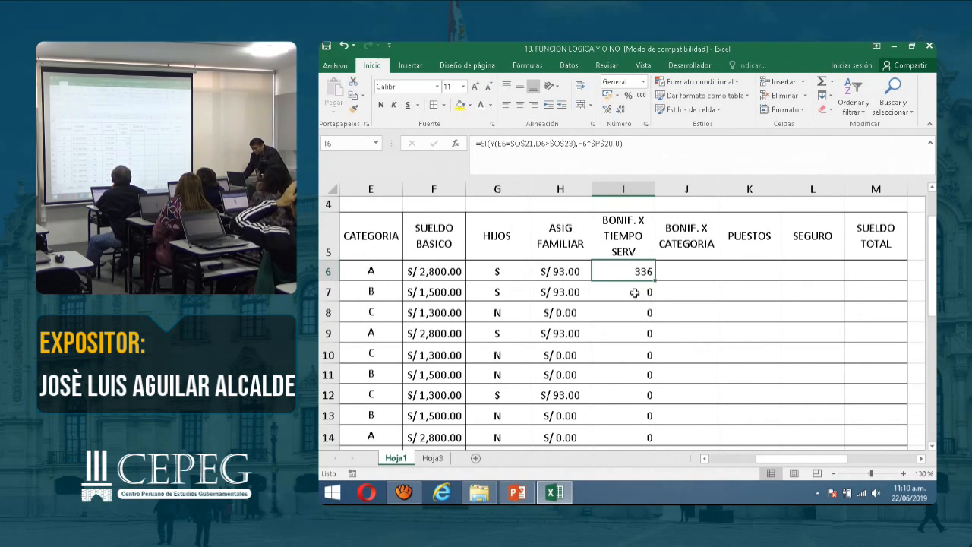
Change the category in E10, the worker with 6 years of service, to A to test the bonus formula
ctrl+scroll(635, 292, down, 2)
drag(355, 271, 402, 274)
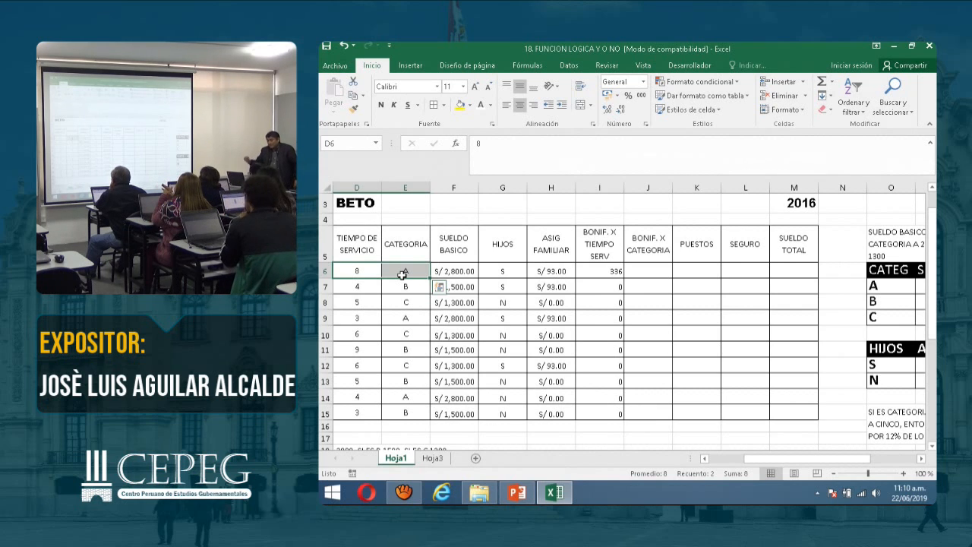
click(361, 335)
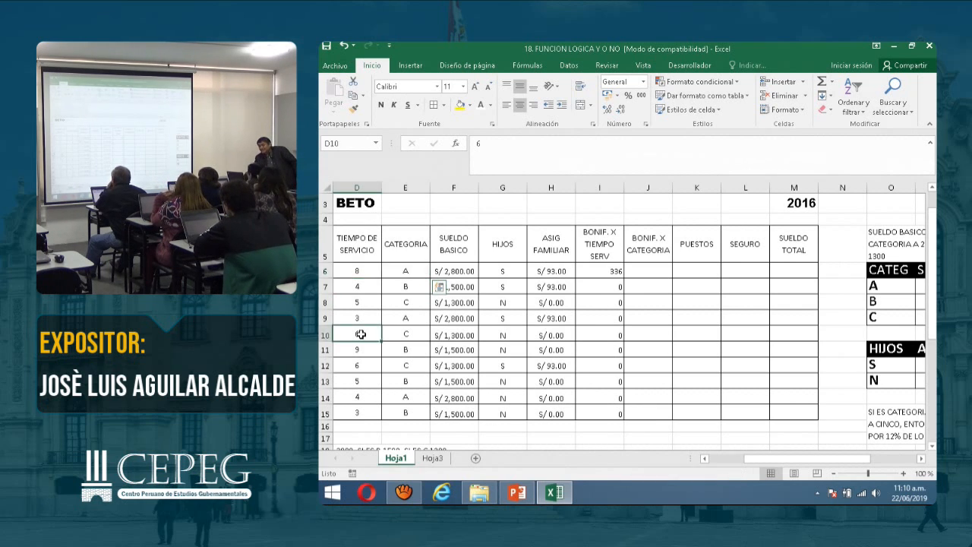
click(405, 334)
text(A)
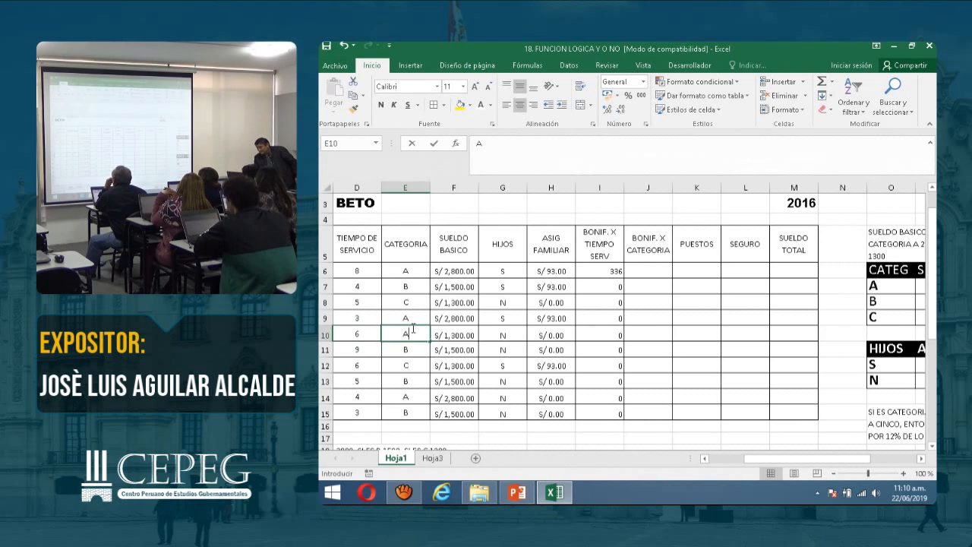
key(Return)
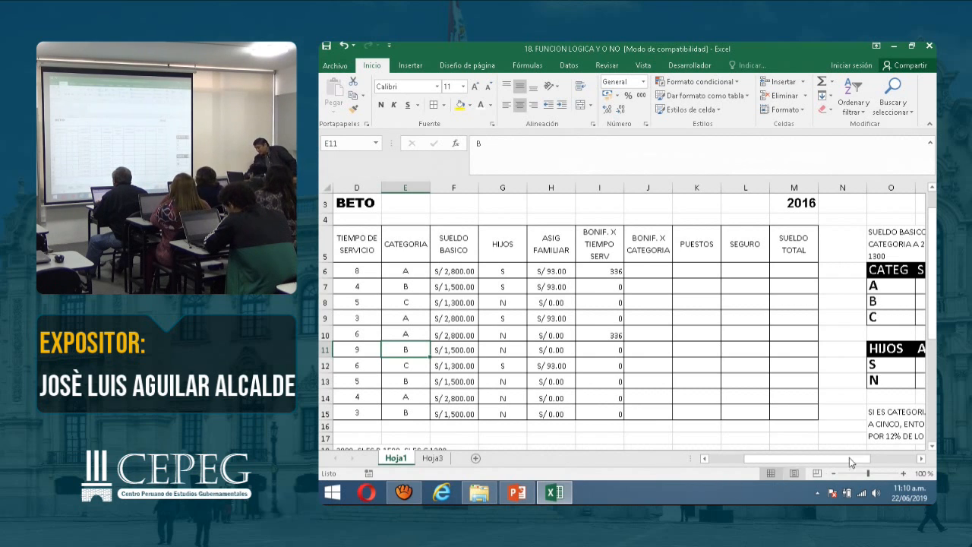
Set the BONIF X T. SERV table's service threshold in O23 to 4 and its percentage in P20 to 16%
click(922, 459)
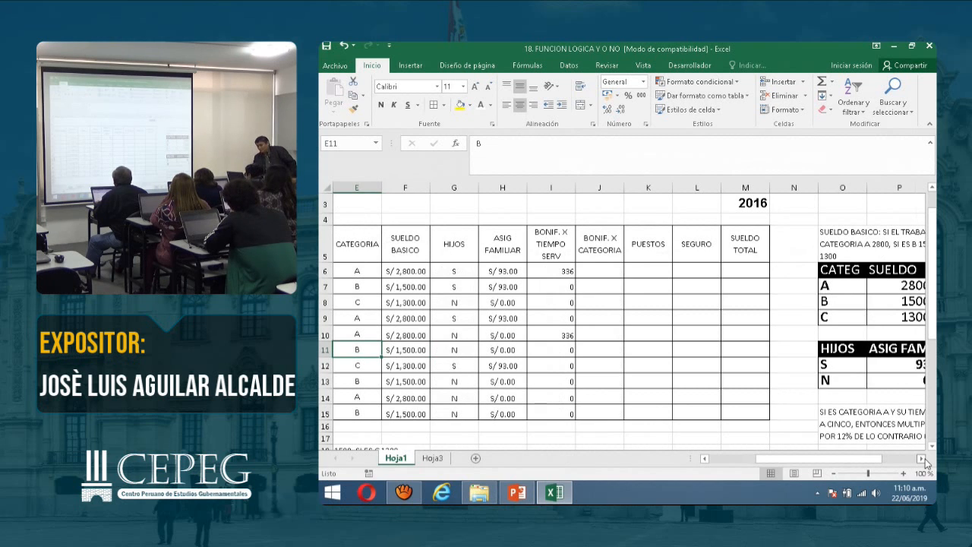
click(922, 458)
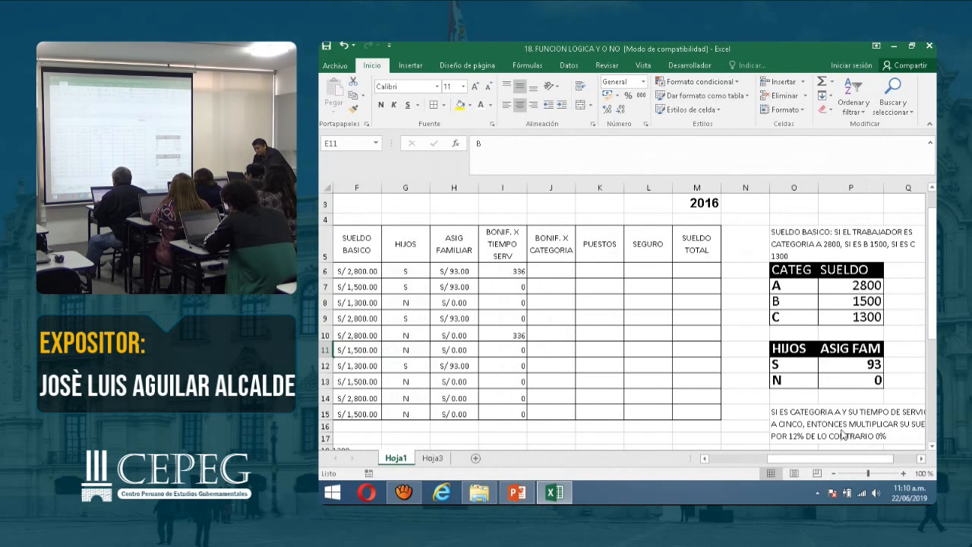
scroll(788, 407, down, 1)
scroll(786, 404, down, 1)
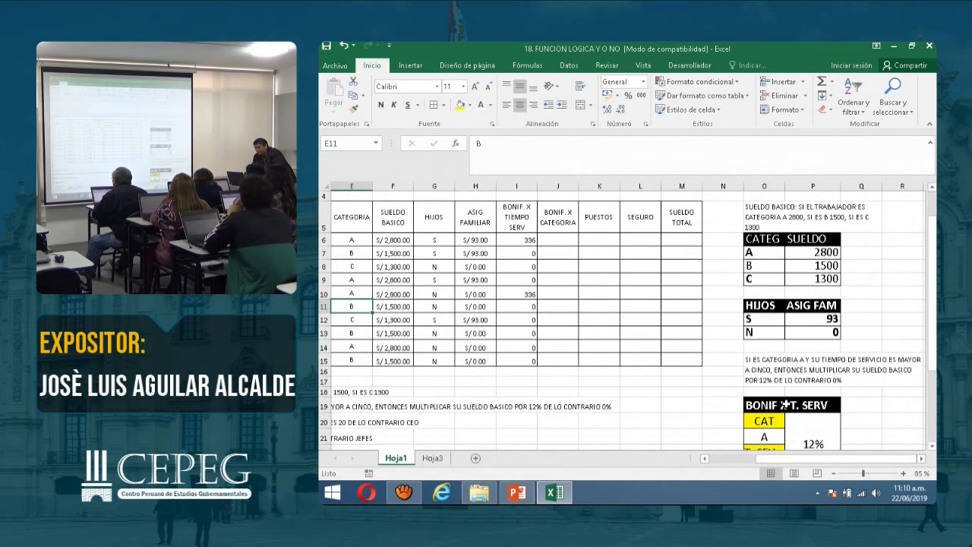
scroll(787, 404, down, 1)
scroll(787, 403, up, 1)
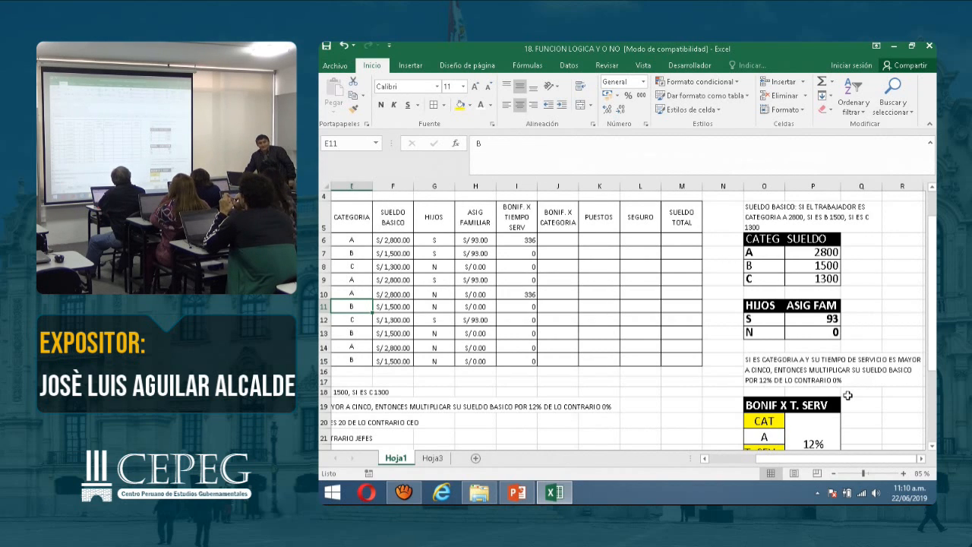
scroll(838, 388, down, 1)
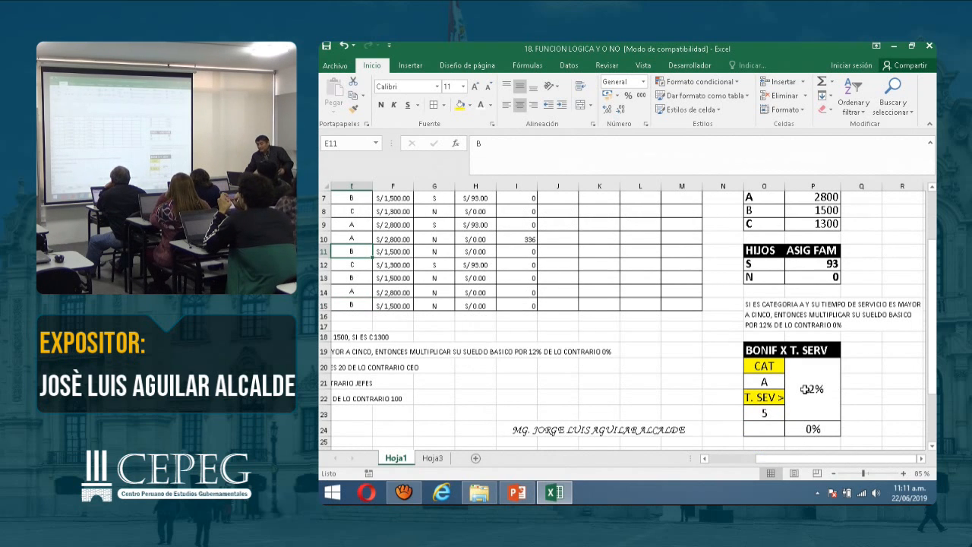
click(767, 411)
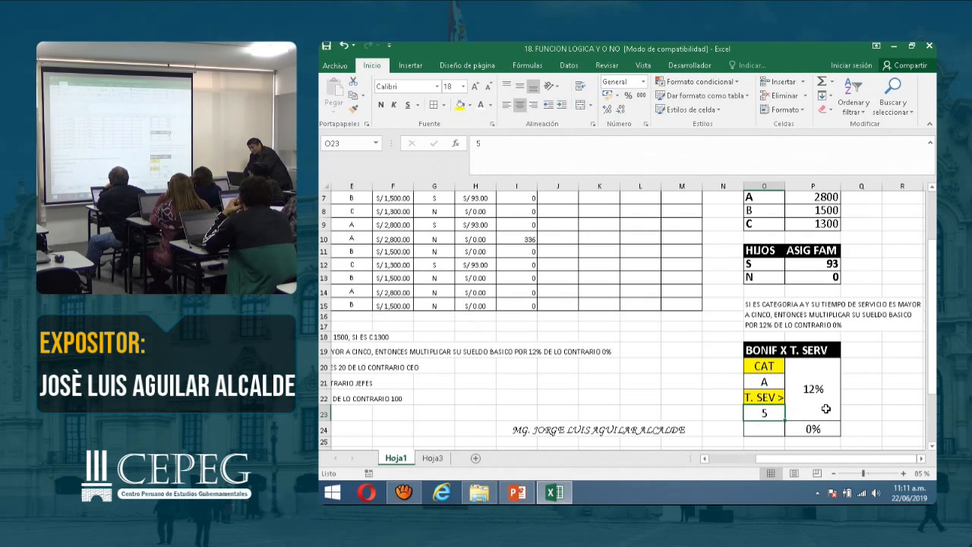
text(4)
click(813, 406)
text(16)
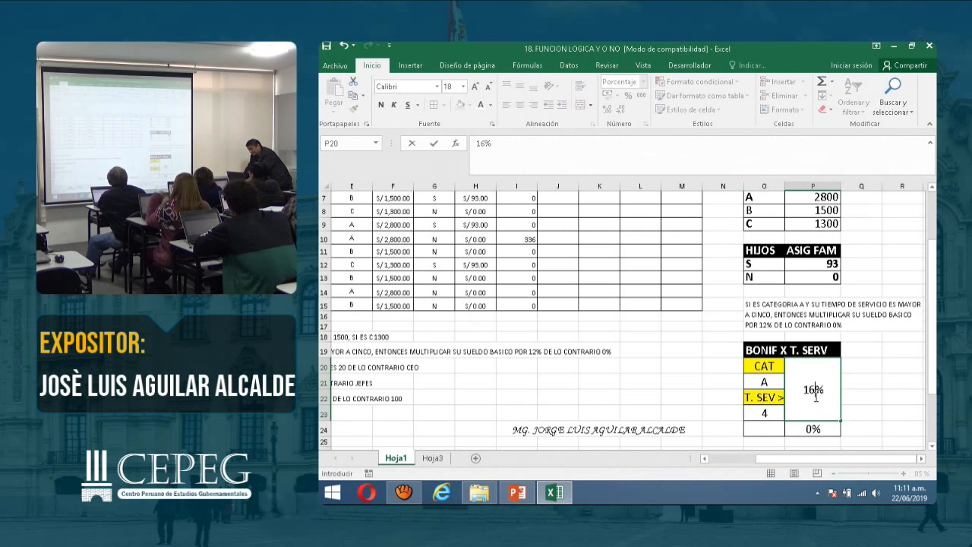
key(Return)
scroll(686, 414, up, 2)
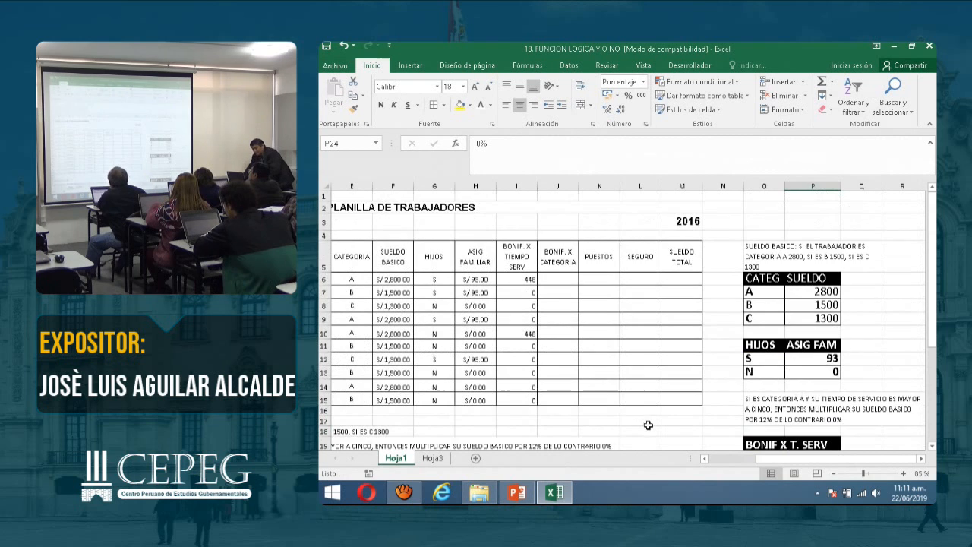
scroll(644, 413, down, 1)
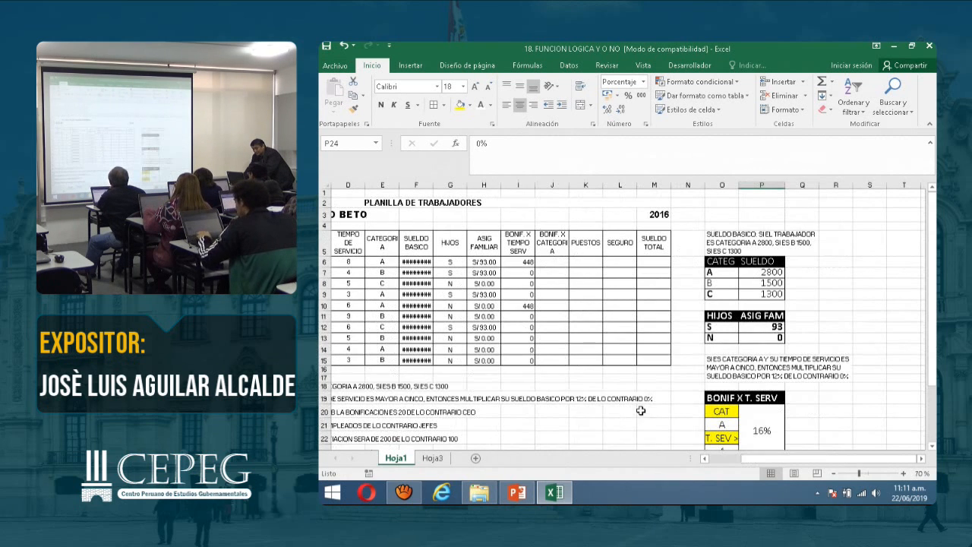
scroll(531, 313, up, 1)
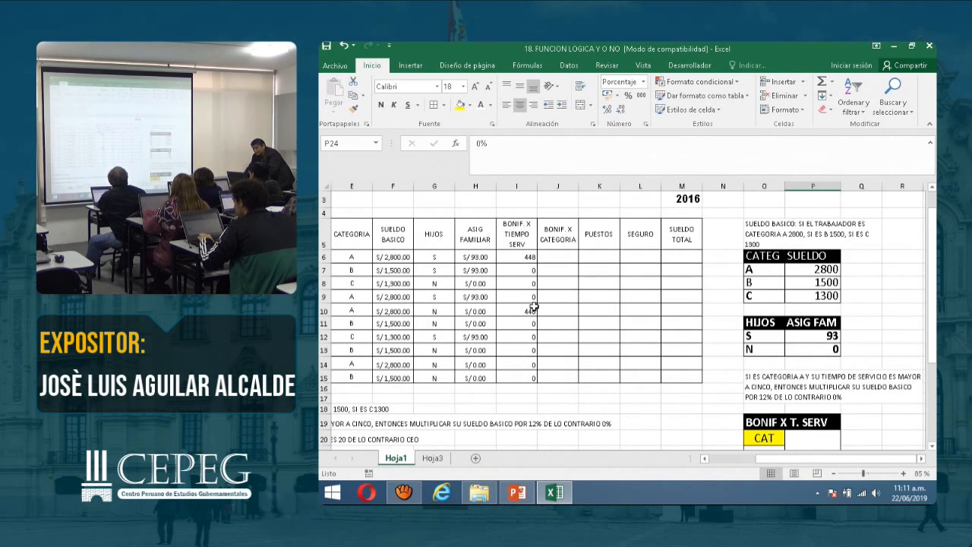
Check the I6 formula against the criteria table and set the bonus percentage in P20 to 10%
click(517, 257)
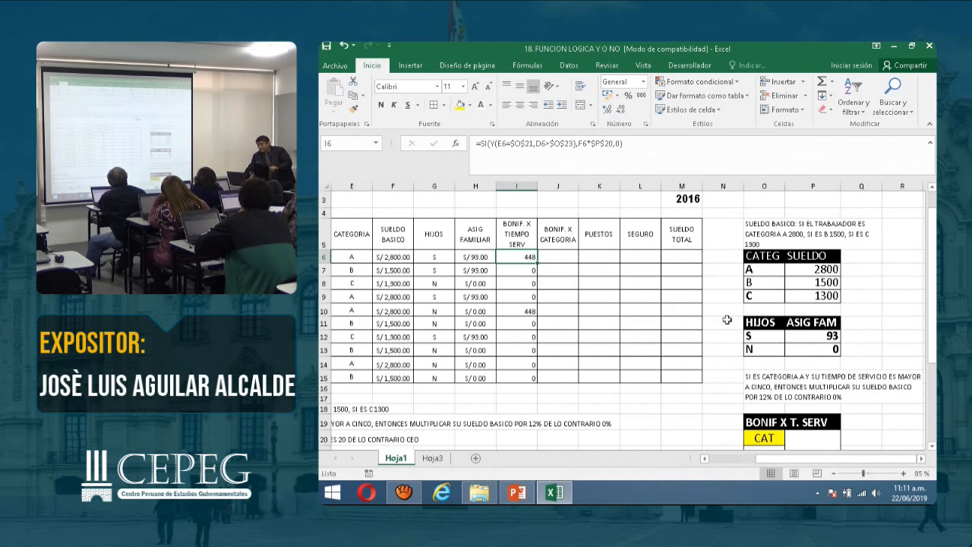
scroll(793, 343, down, 1)
drag(780, 369, 825, 443)
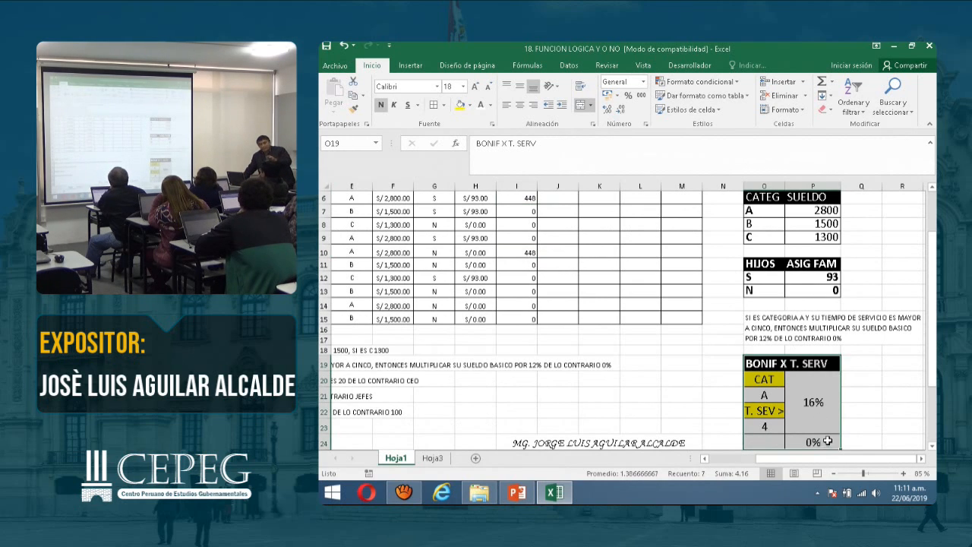
click(827, 409)
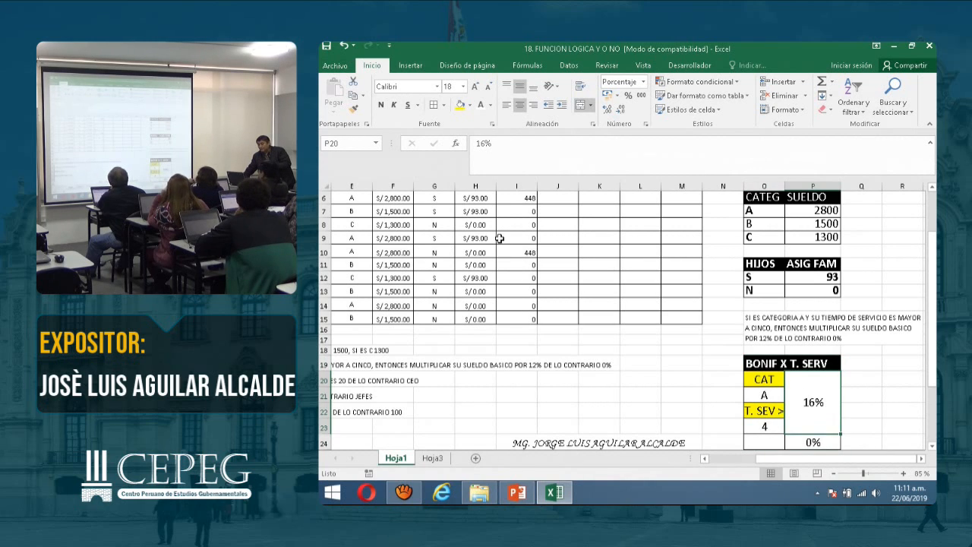
click(505, 211)
double_click(825, 412)
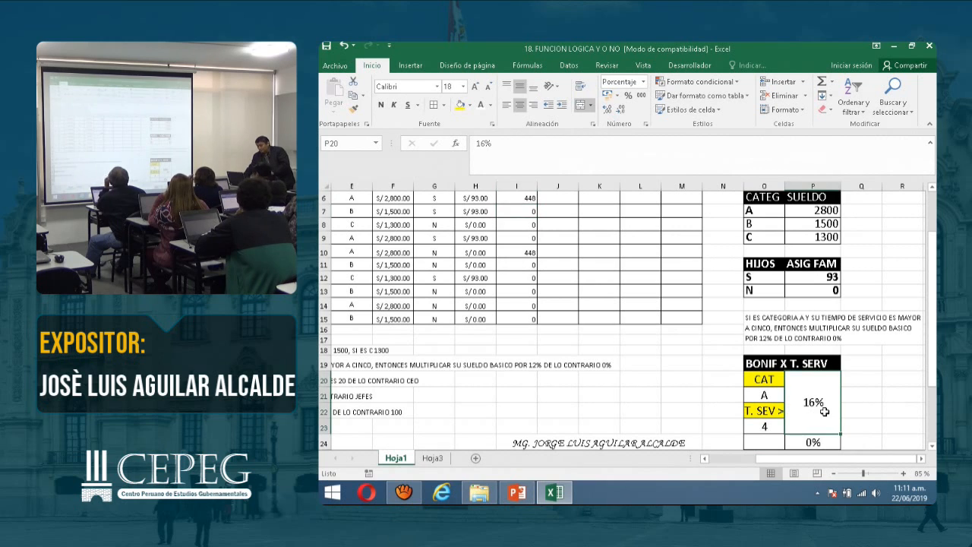
key(BackSpace)
text(0)
key(Return)
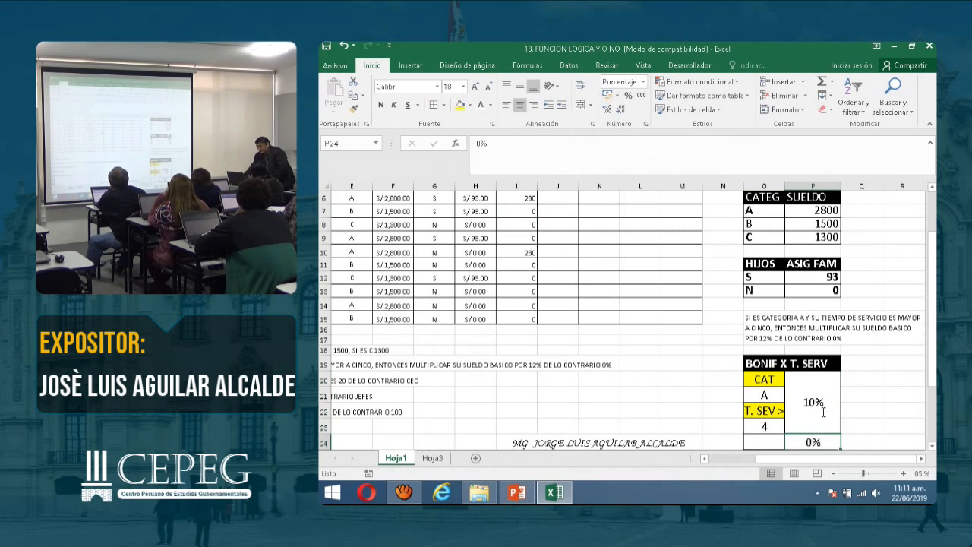
Set the category criterion in O21 to B and review the recalculated service-time bonuses
click(512, 251)
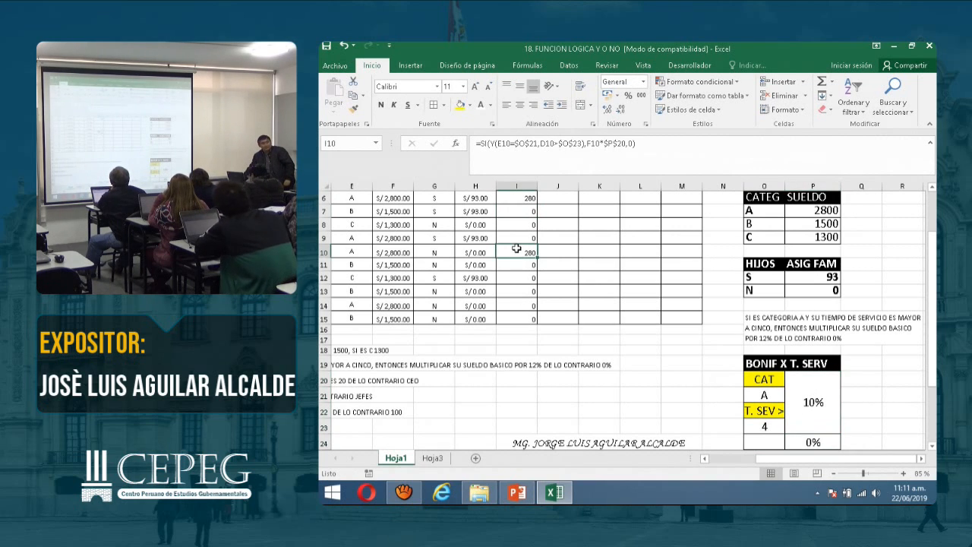
click(780, 395)
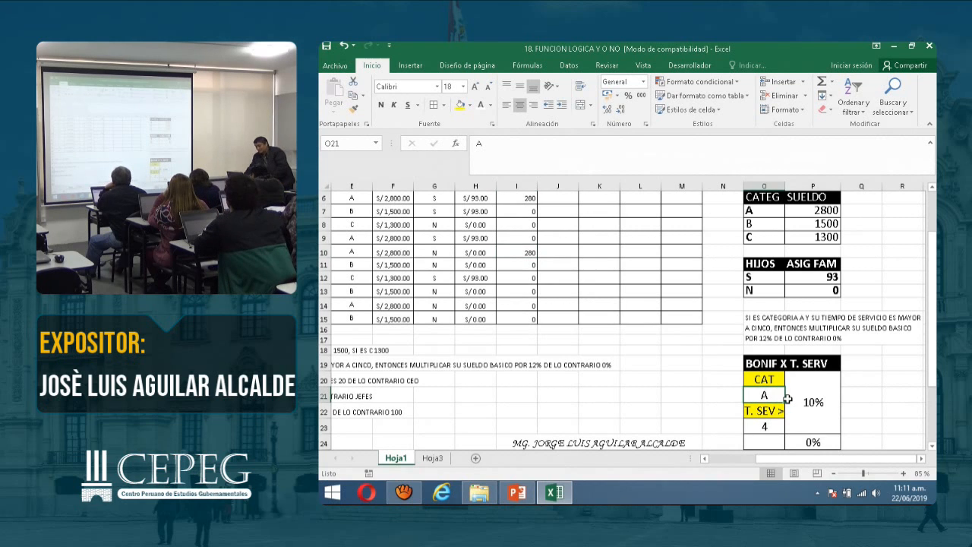
text(B)
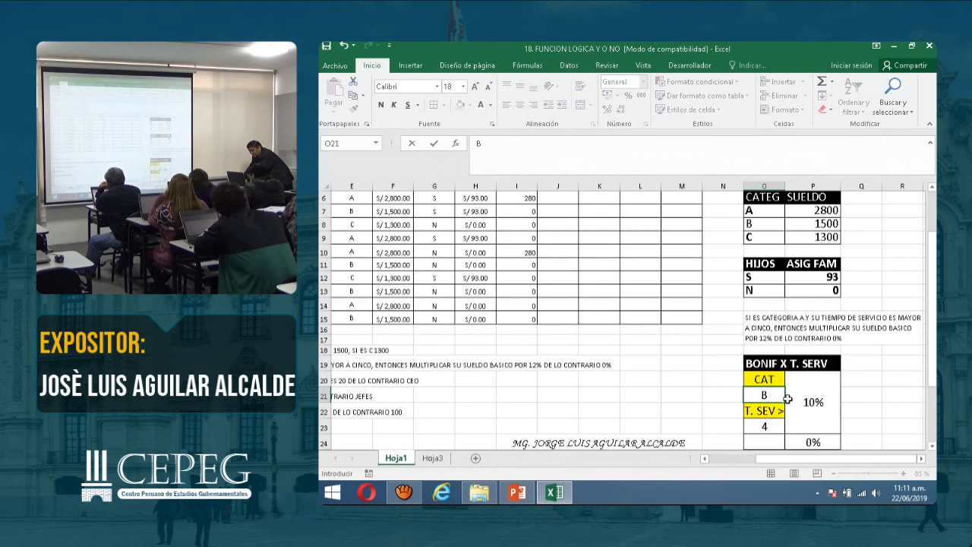
key(Return)
scroll(620, 392, up, 2)
scroll(621, 393, down, 2)
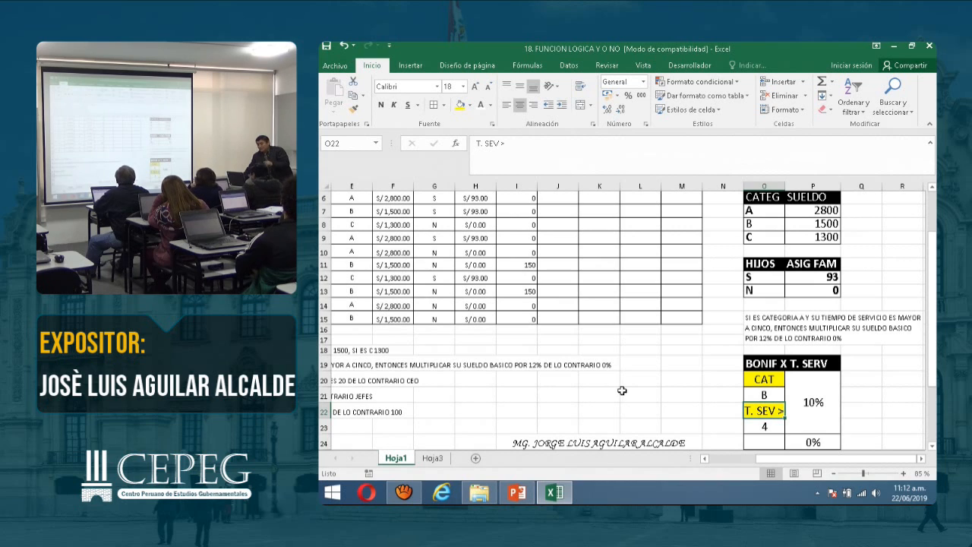
Restore the BONIF X T. SERV criteria to category A in O21 and a service threshold of 5 in O23
click(833, 394)
click(771, 389)
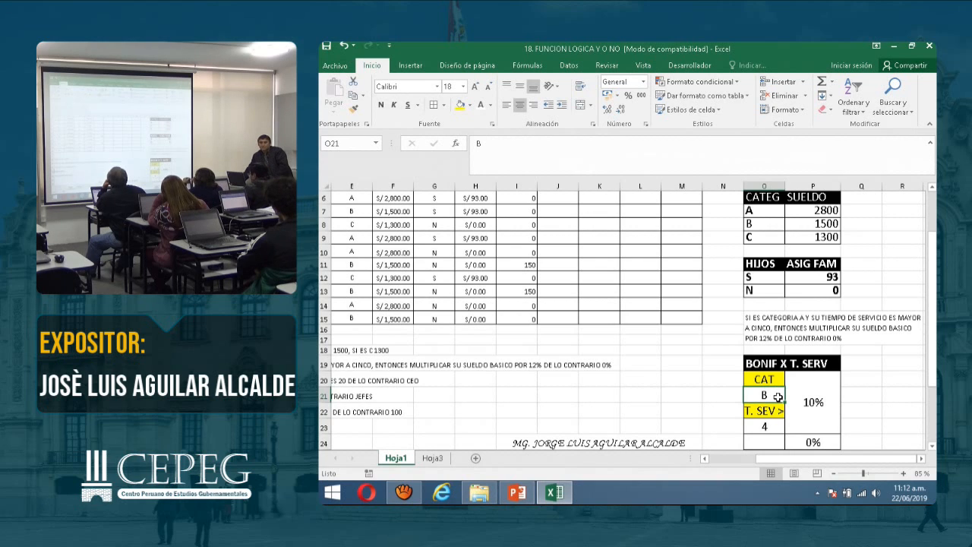
click(810, 396)
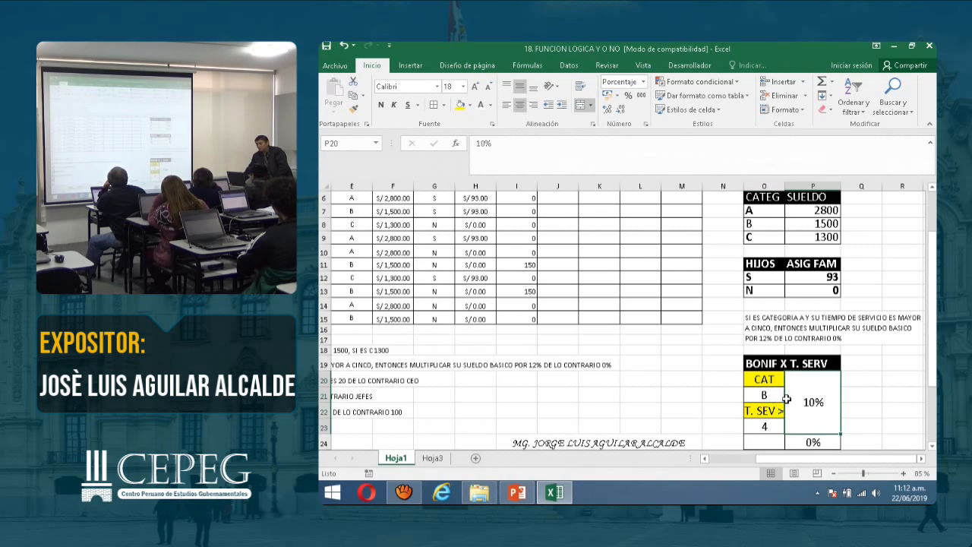
click(769, 397)
text(A)
click(771, 425)
text(5)
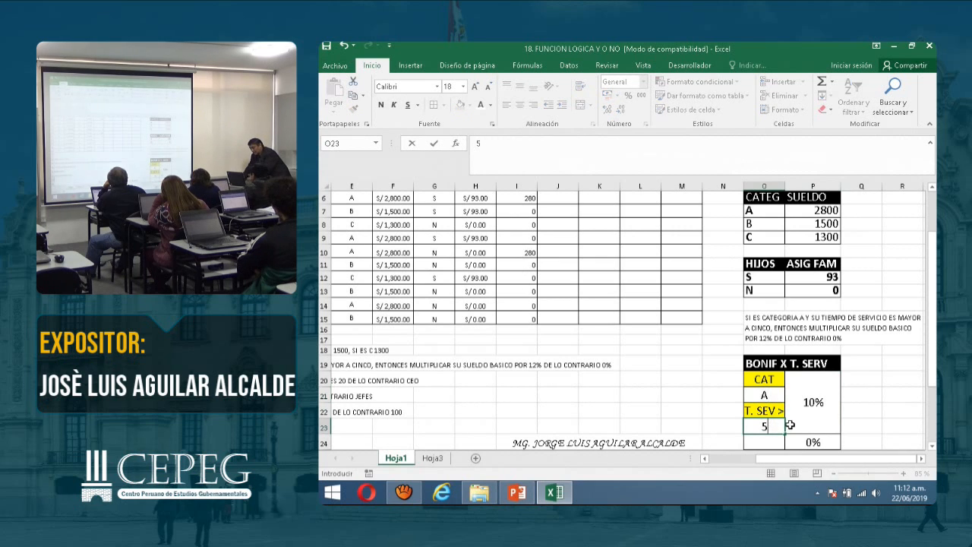
Set the bonus percentage in P20 back to 12% and check the service-time bonus column
click(844, 416)
click(816, 402)
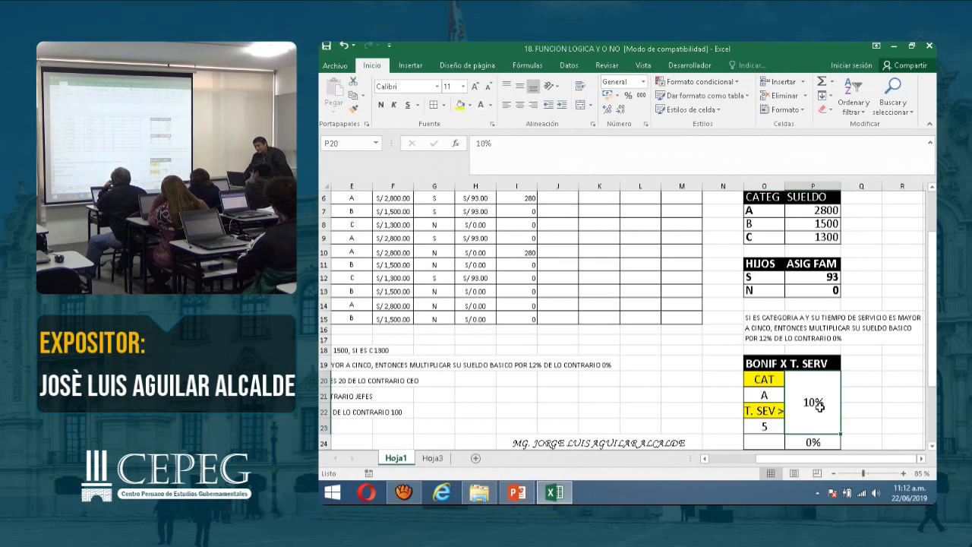
text(16)
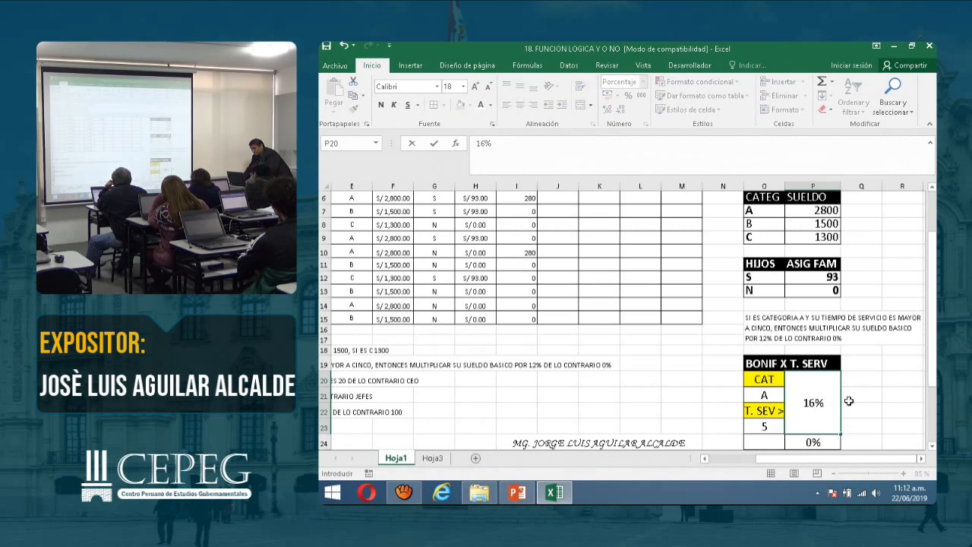
key(BackSpace)
text(2)
click(863, 410)
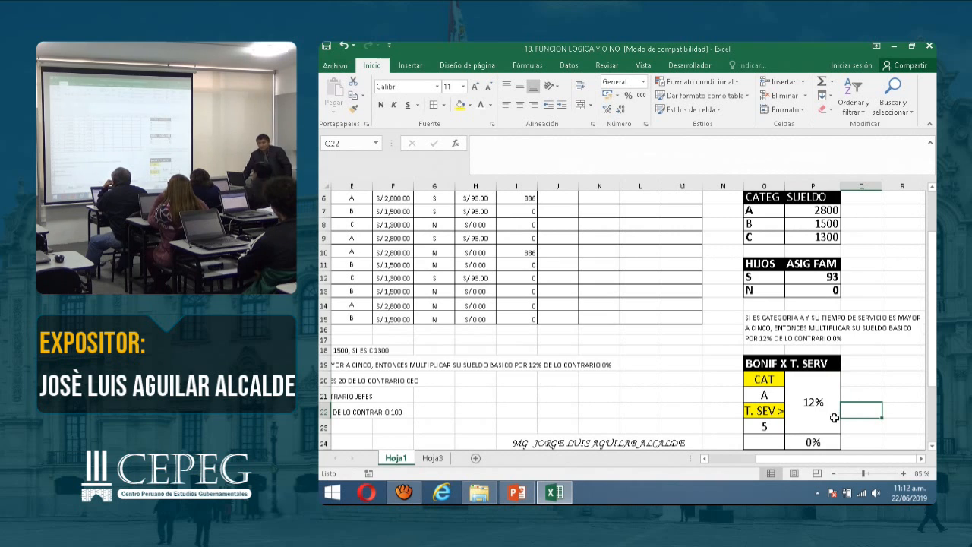
scroll(834, 418, up, 1)
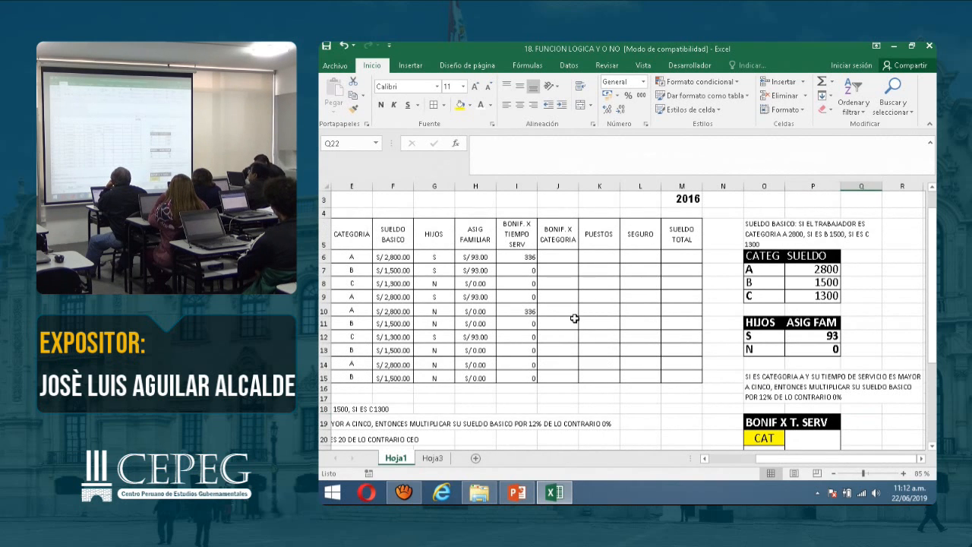
scroll(575, 318, down, 1)
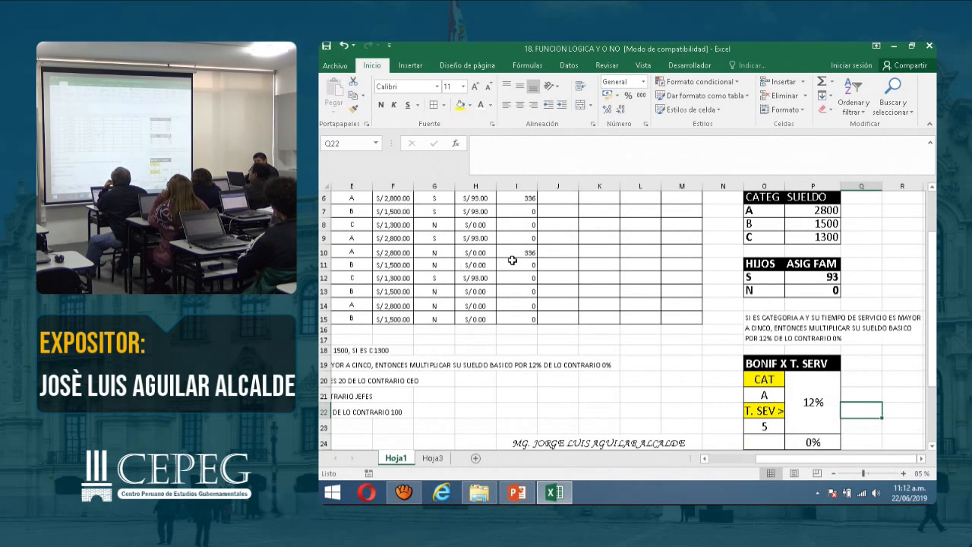
scroll(513, 261, up, 1)
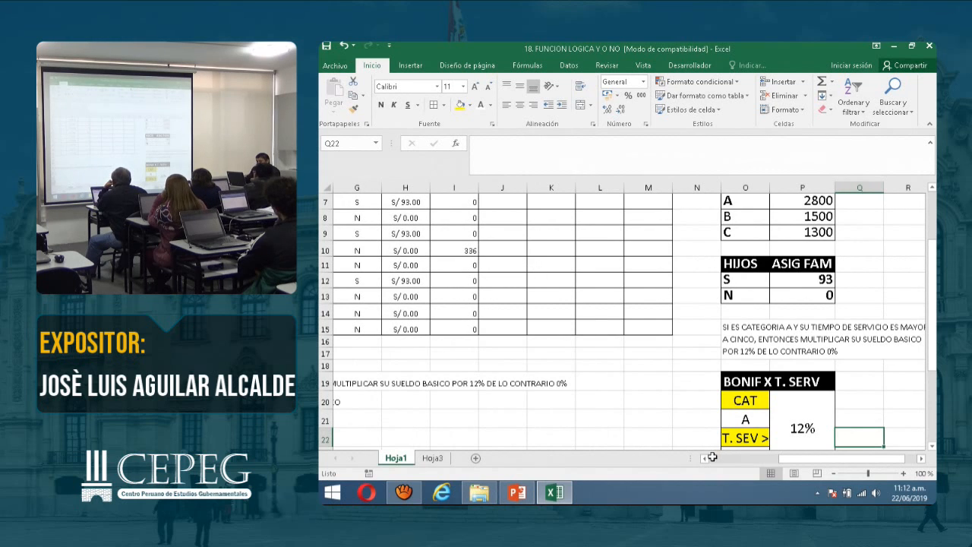
click(551, 342)
scroll(517, 314, up, 1)
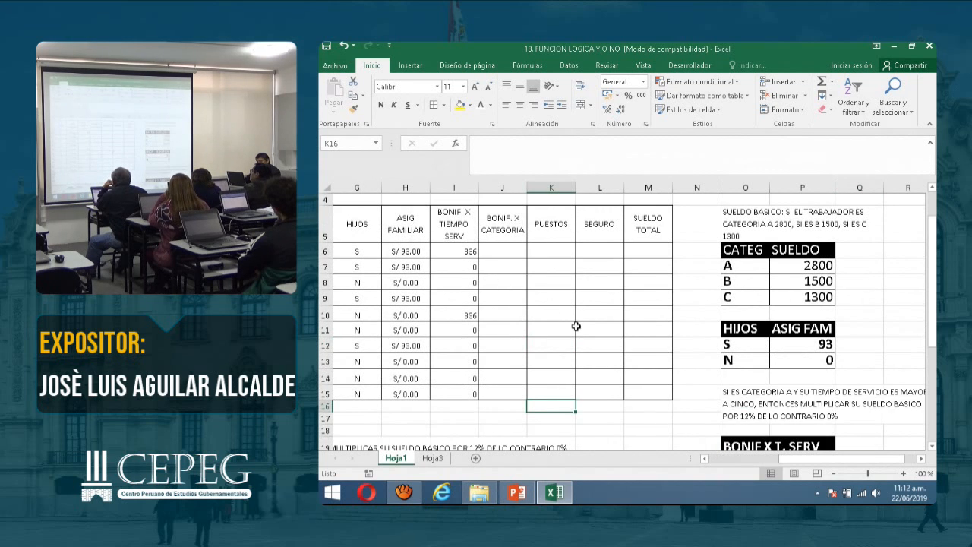
scroll(576, 326, down, 1)
click(704, 458)
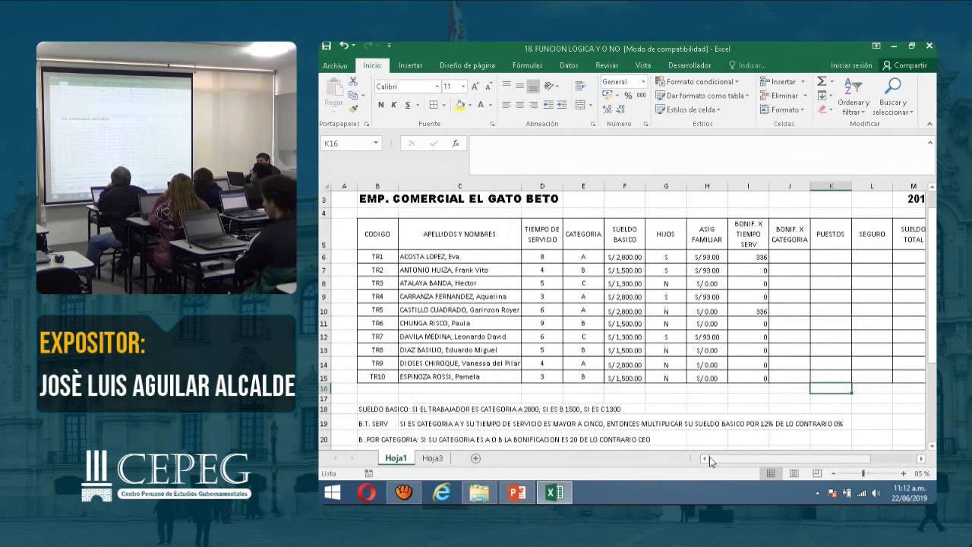
click(789, 234)
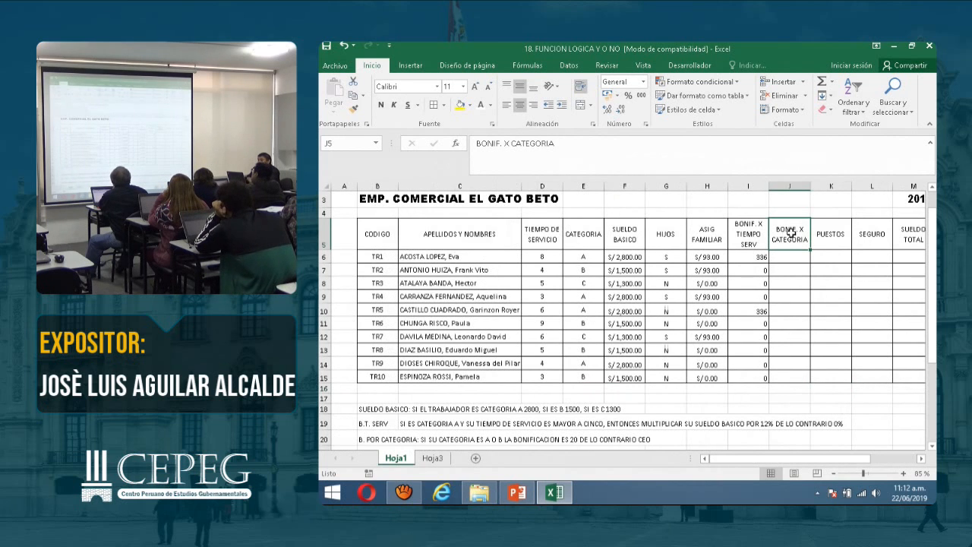
right_click(793, 232)
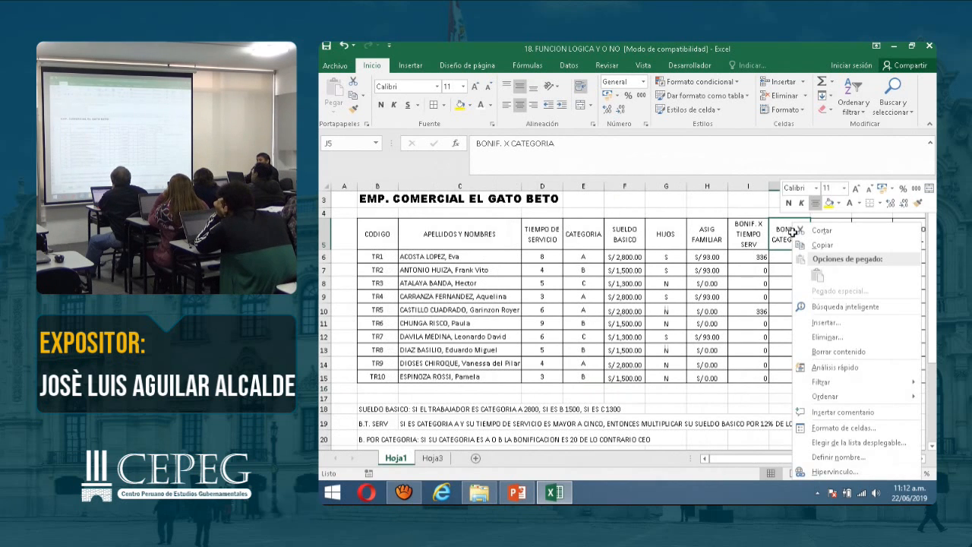
click(864, 322)
click(858, 332)
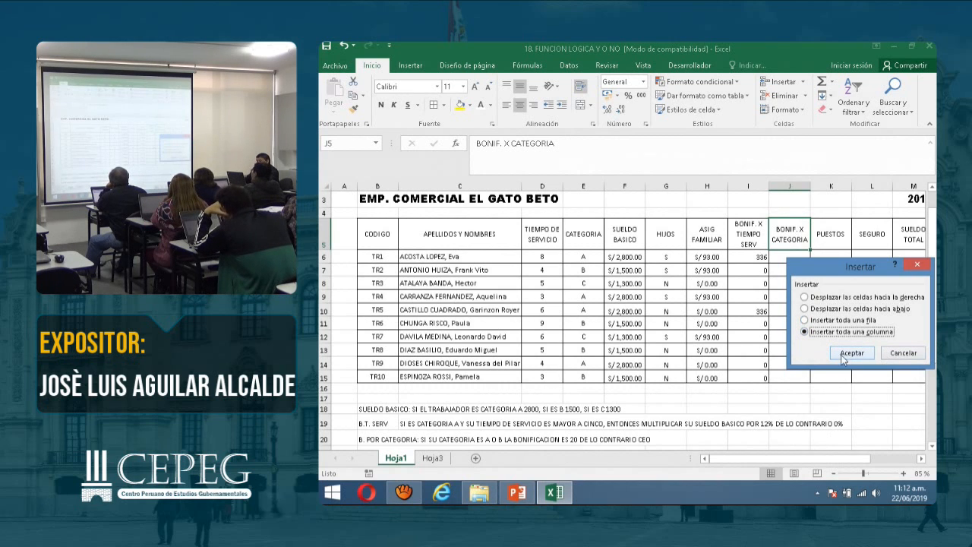
click(887, 355)
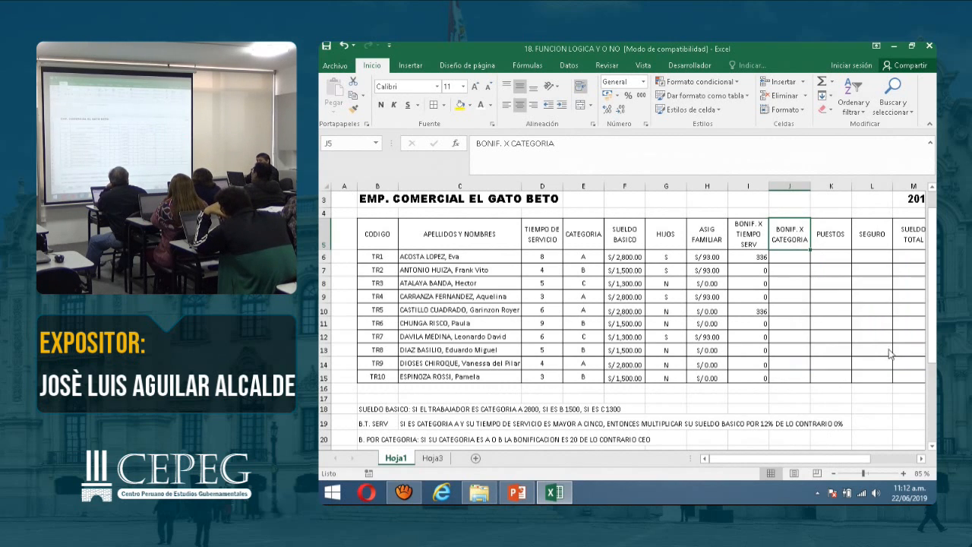
Insert an entire new column before the BONIF. X CATEGORIA column
right_click(776, 230)
click(837, 325)
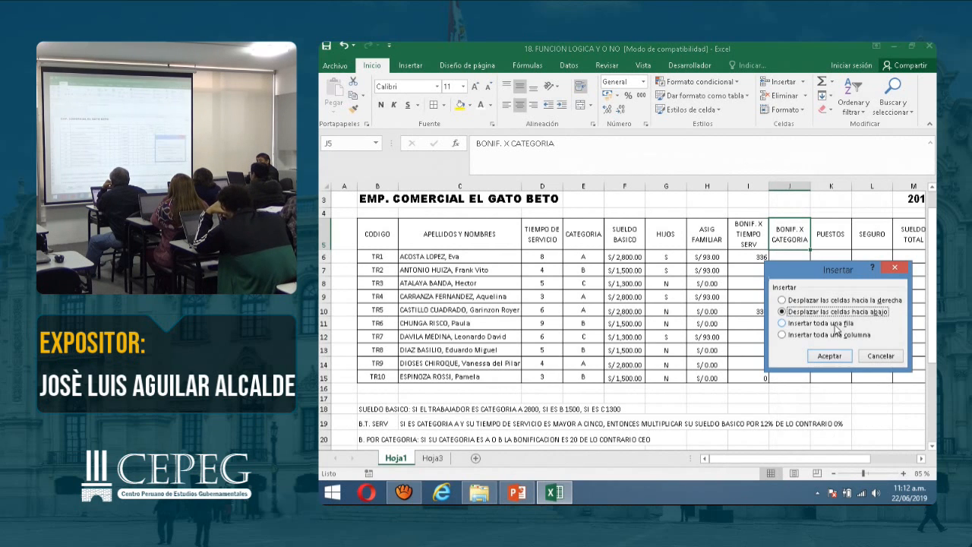
click(807, 335)
click(829, 356)
click(824, 328)
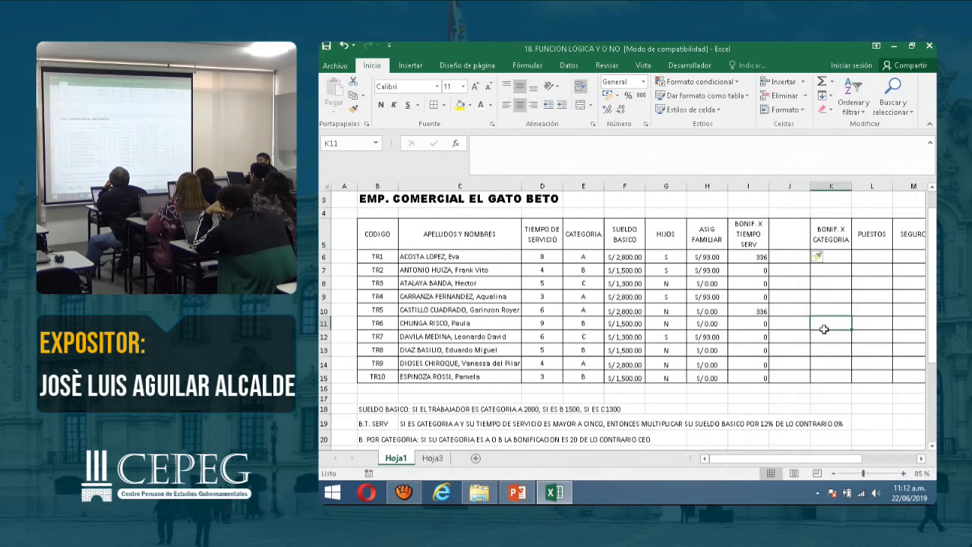
Enter the header BONIF ESPECIAL in J5 for the new column
click(791, 239)
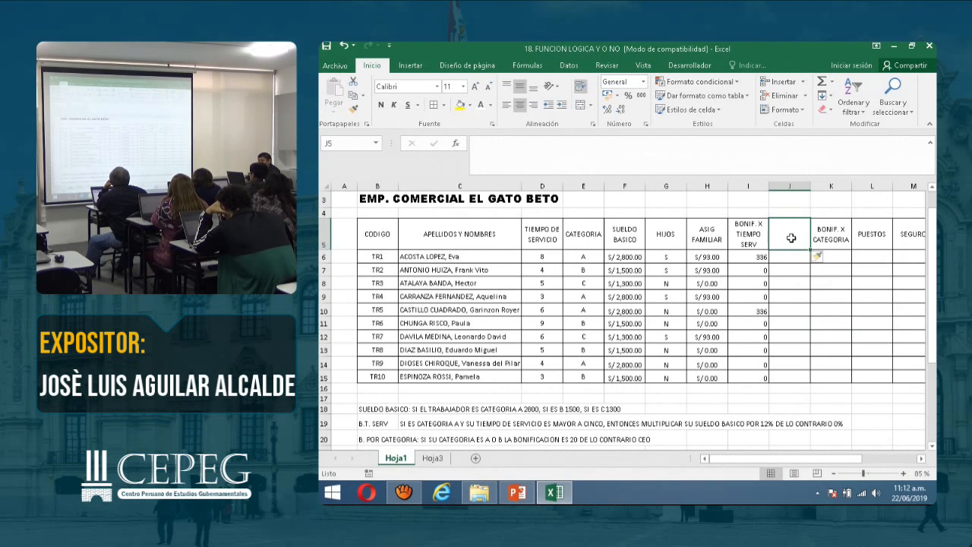
text(BONIF ES)
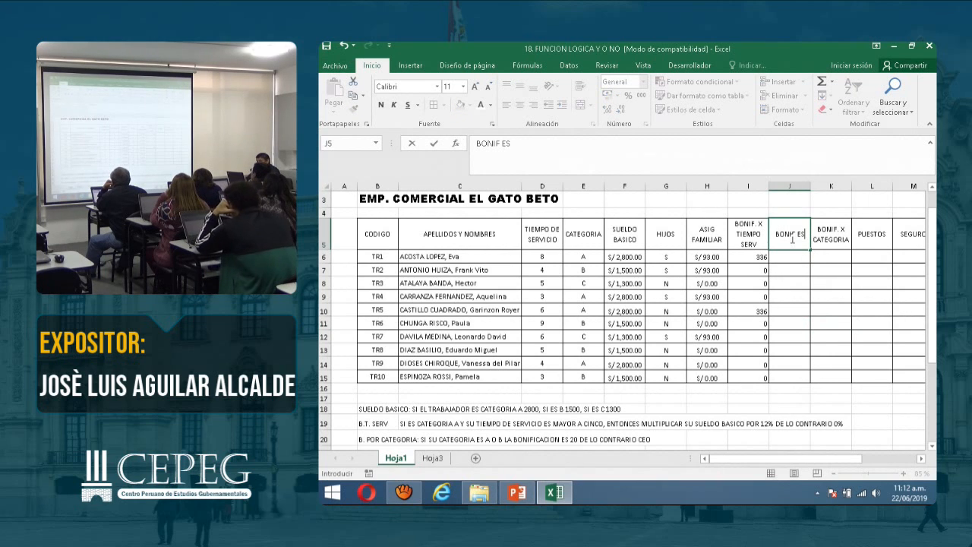
text(PECIAL)
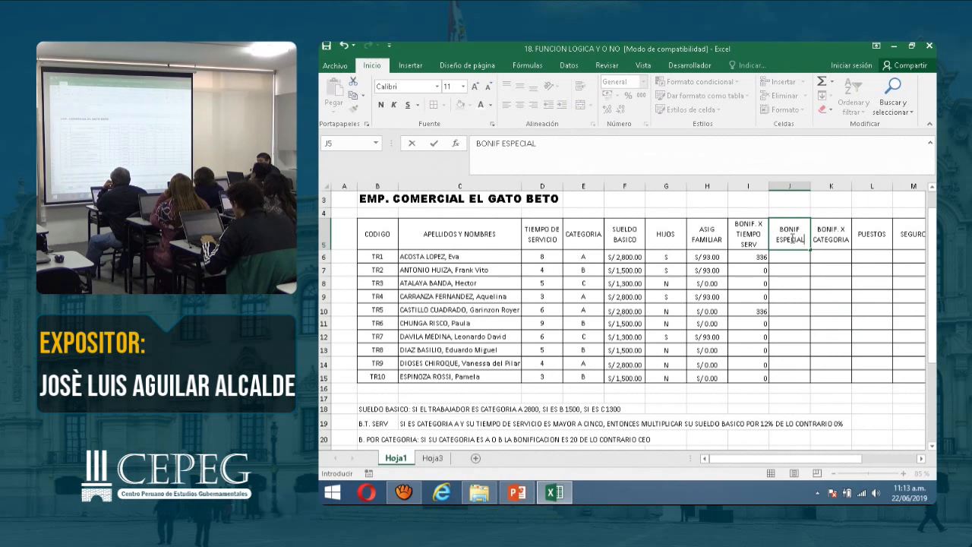
click(792, 262)
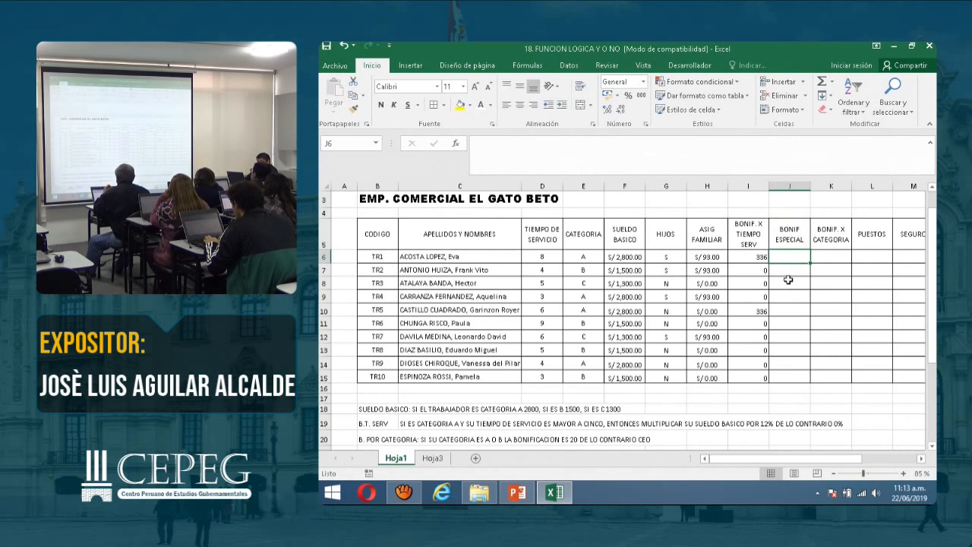
scroll(788, 281, down, 1)
scroll(788, 279, up, 1)
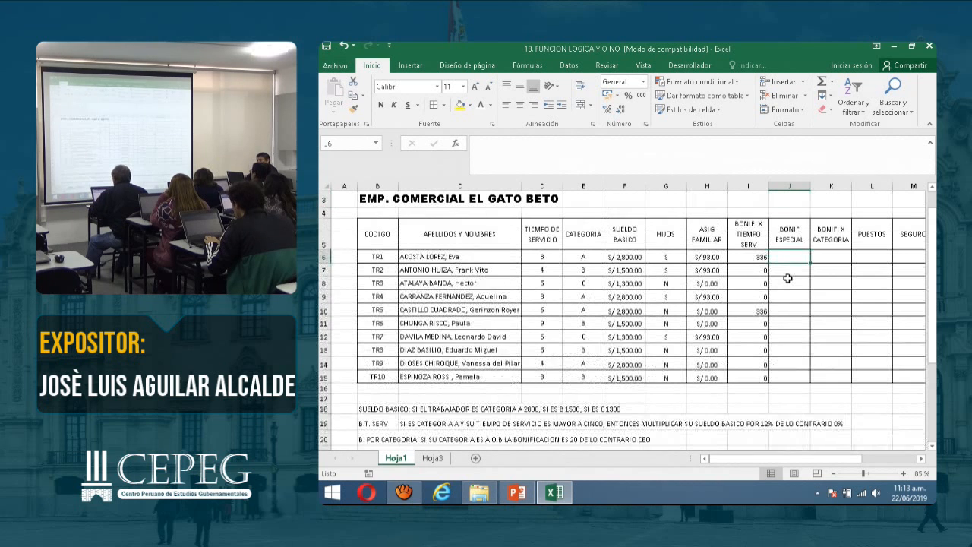
scroll(787, 279, down, 1)
scroll(788, 279, up, 1)
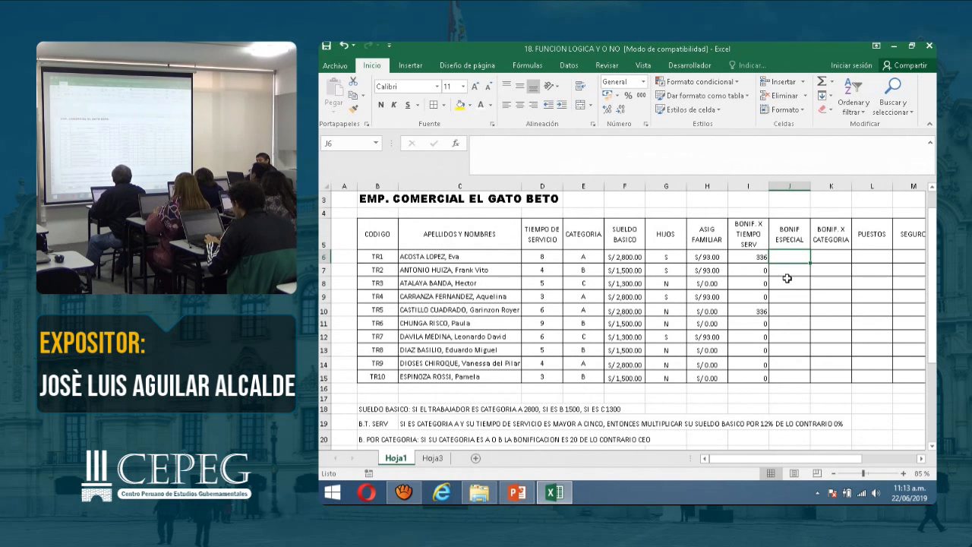
scroll(788, 279, down, 1)
scroll(788, 279, up, 1)
scroll(788, 279, down, 1)
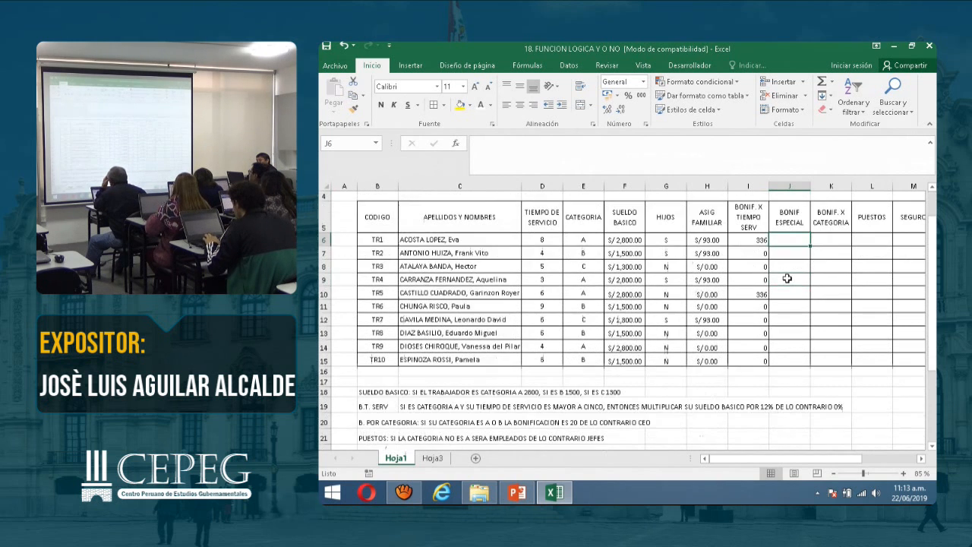
Copy the BONIF X T. SERV criteria table from P19:Q24 and paste the duplicate below it at P27
click(921, 459)
click(921, 459)
click(921, 459)
click(921, 459)
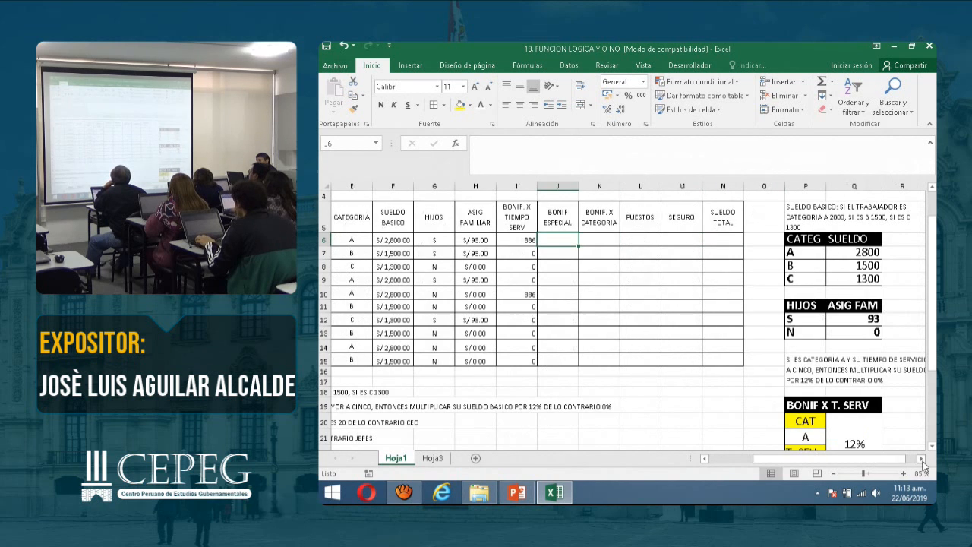
scroll(859, 427, down, 1)
drag(830, 348, 849, 416)
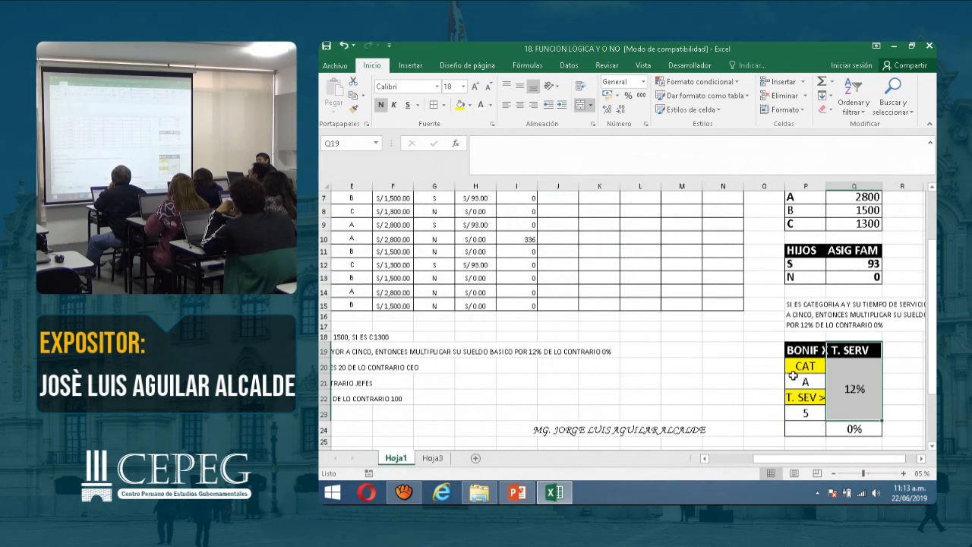
drag(802, 353, 838, 428)
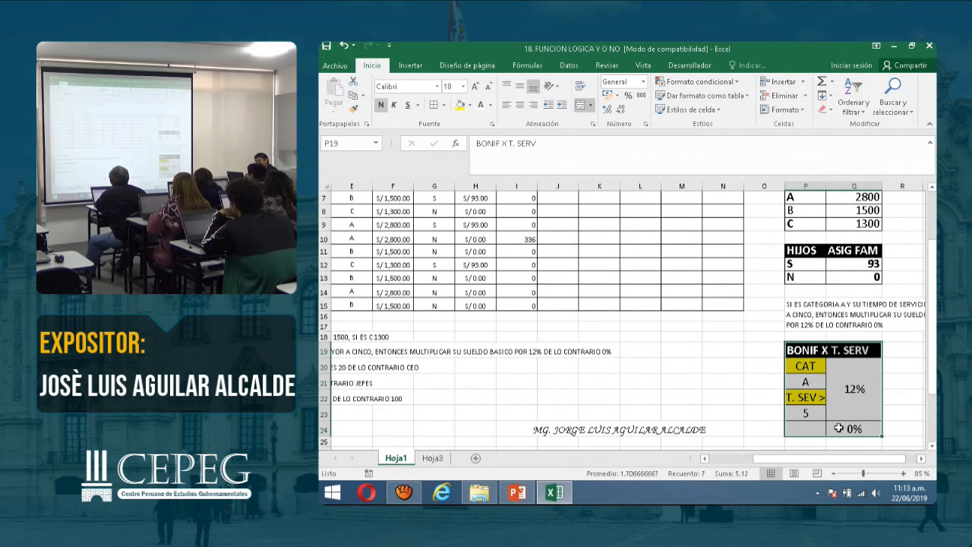
key(ctrl+c)
scroll(838, 428, down, 2)
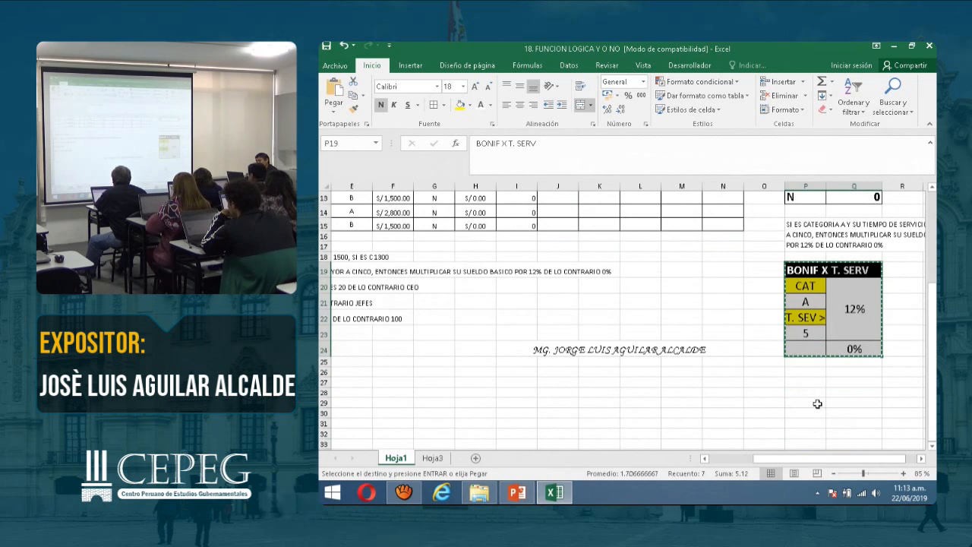
click(803, 385)
key(ctrl+v)
click(848, 385)
Retitle the duplicated criteria table in P27 as BONIF ESPECIAL
click(811, 385)
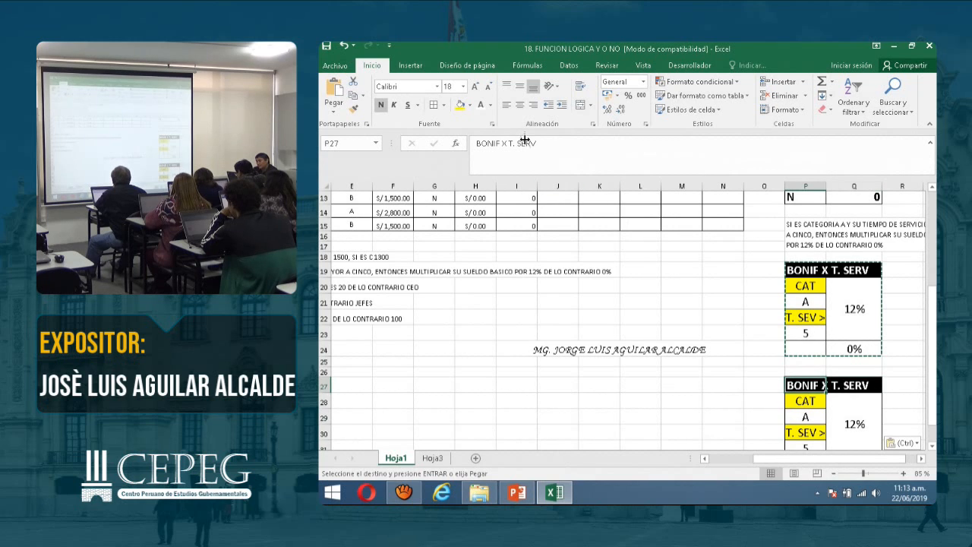
drag(508, 143, 569, 144)
drag(507, 142, 620, 150)
key(BackSpace)
key(BackSpace)
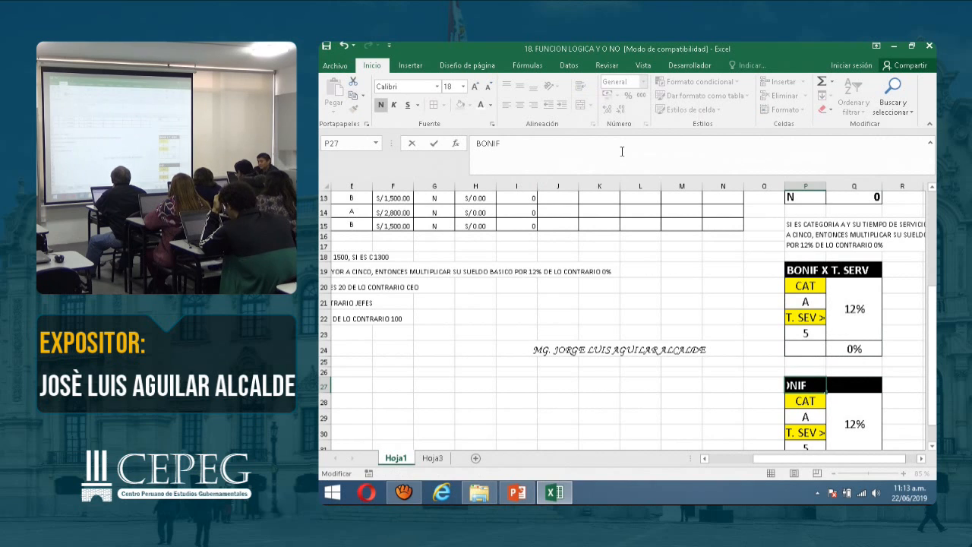
text(ESPECIA)
key(BackSpace)
key(BackSpace)
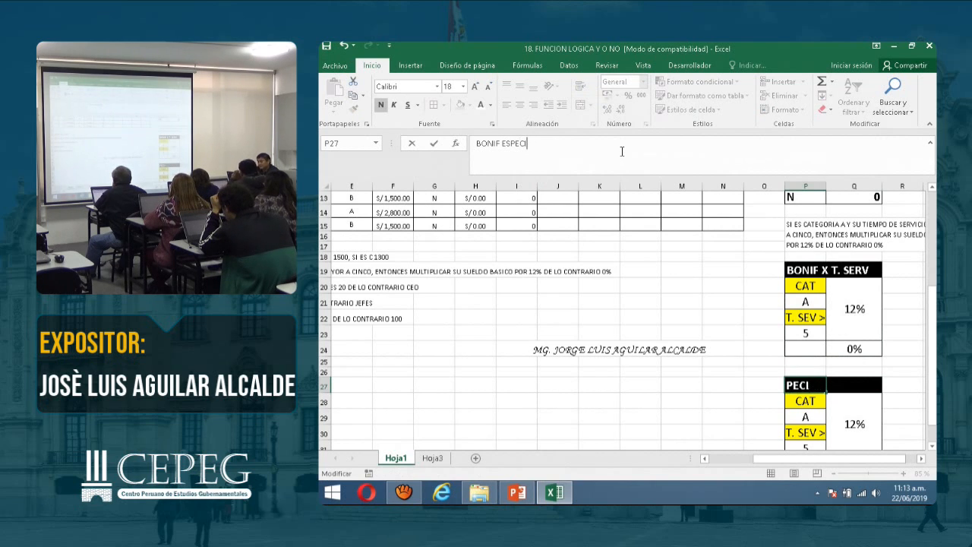
text(AL)
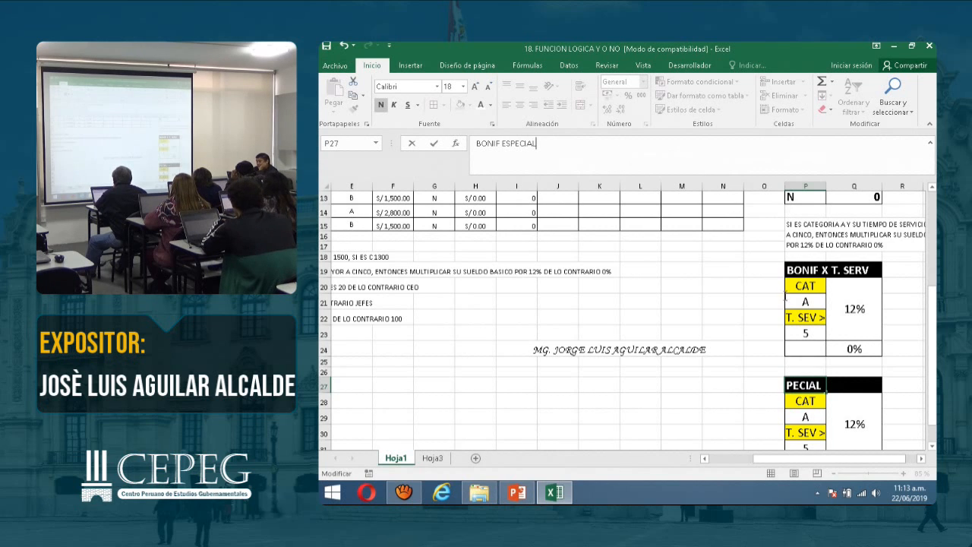
click(764, 303)
Set the category criterion of the BONIF ESPECIAL table in P29 to B
scroll(764, 303, down, 1)
click(803, 377)
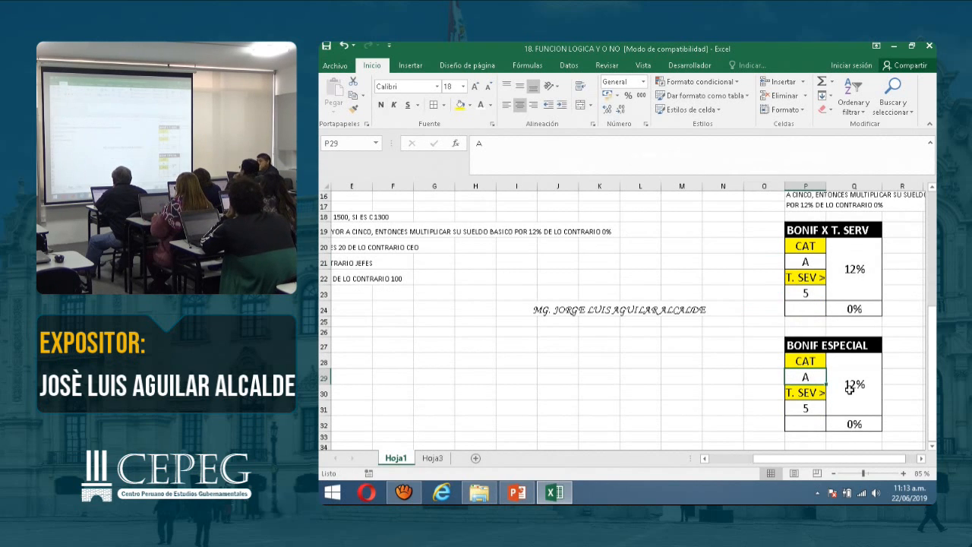
text(B)
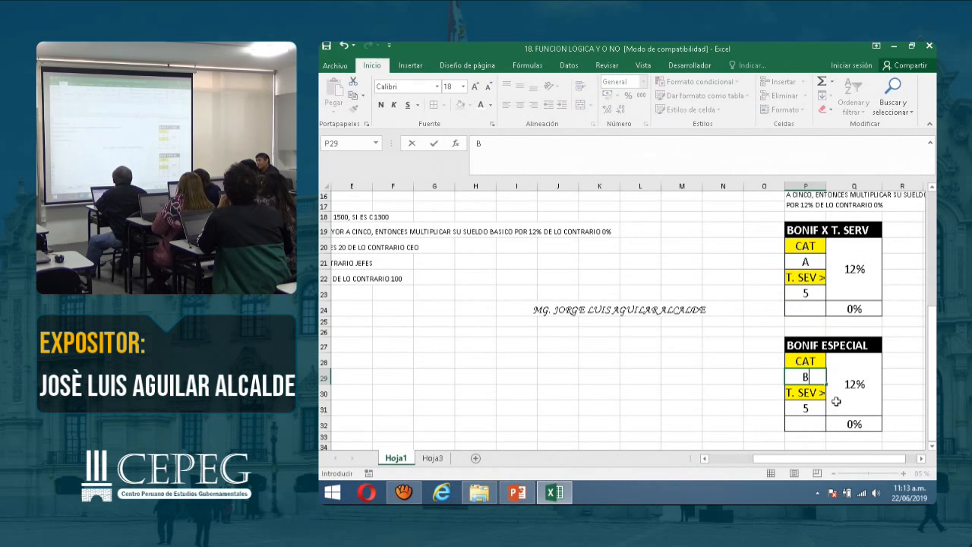
Change the service-time label in P30 of the BONIF ESPECIAL table to T. SEV 2
click(814, 407)
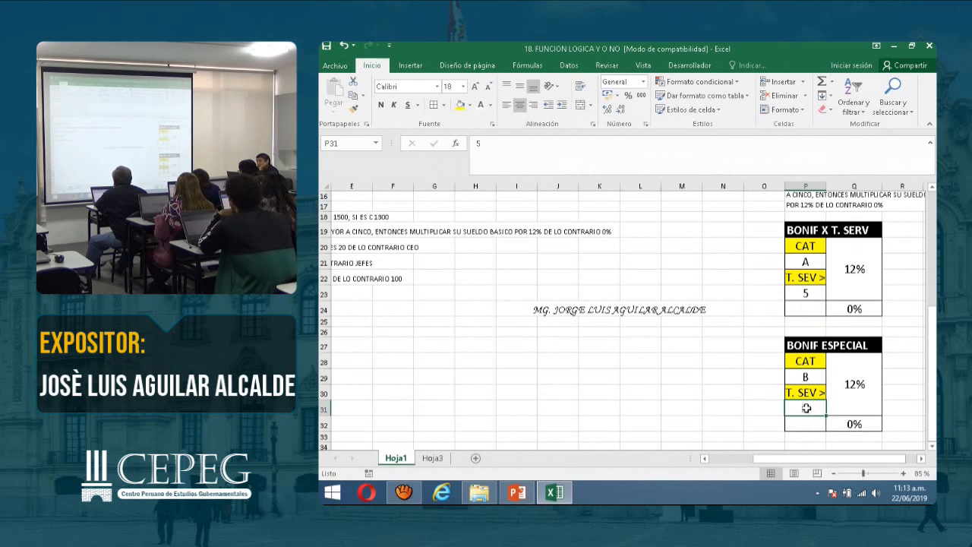
click(810, 393)
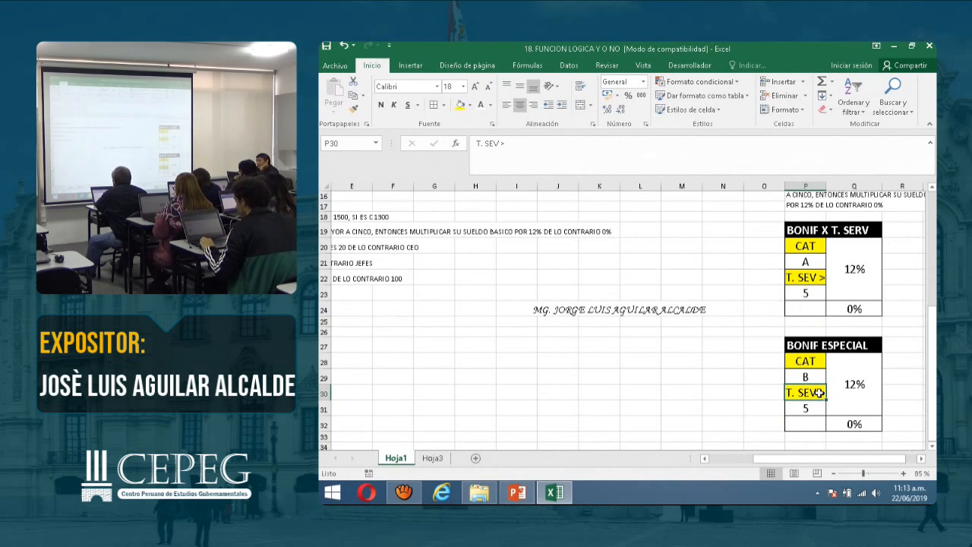
click(538, 151)
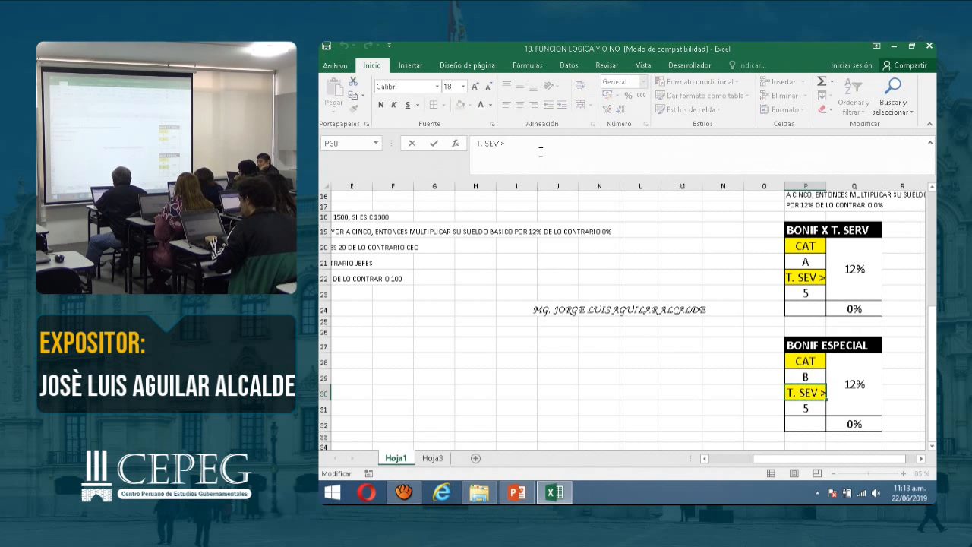
text(2)
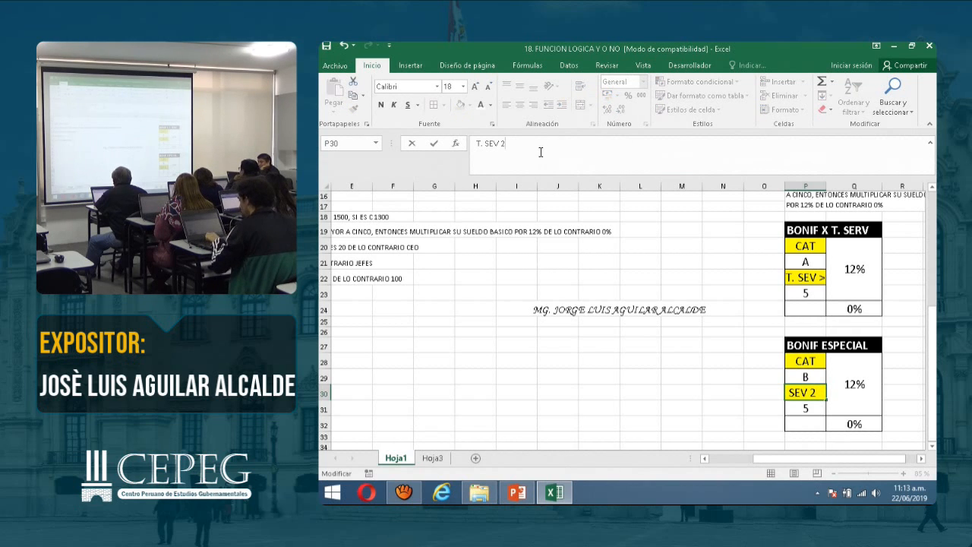
key(Return)
click(888, 395)
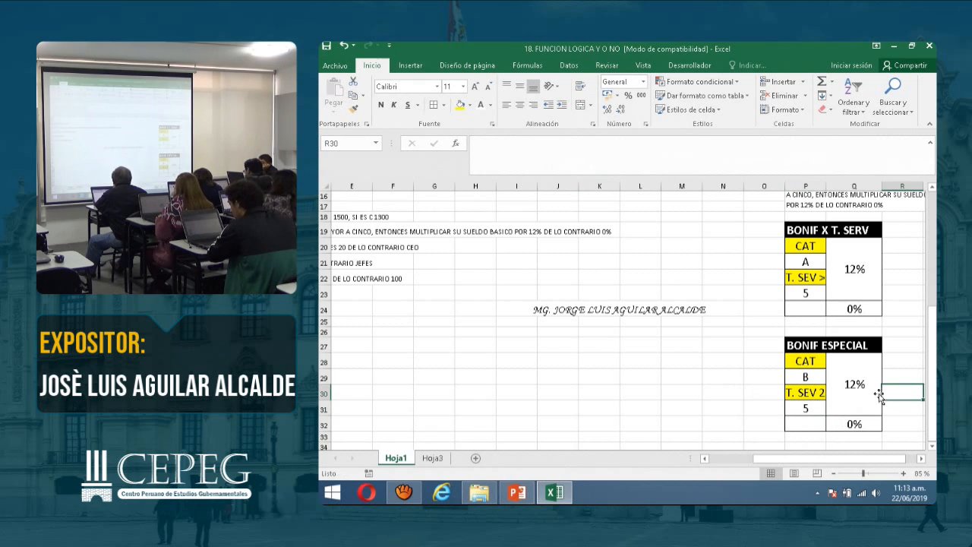
Set the bonus percentage of the BONIF ESPECIAL table in Q28 to 10%
click(853, 383)
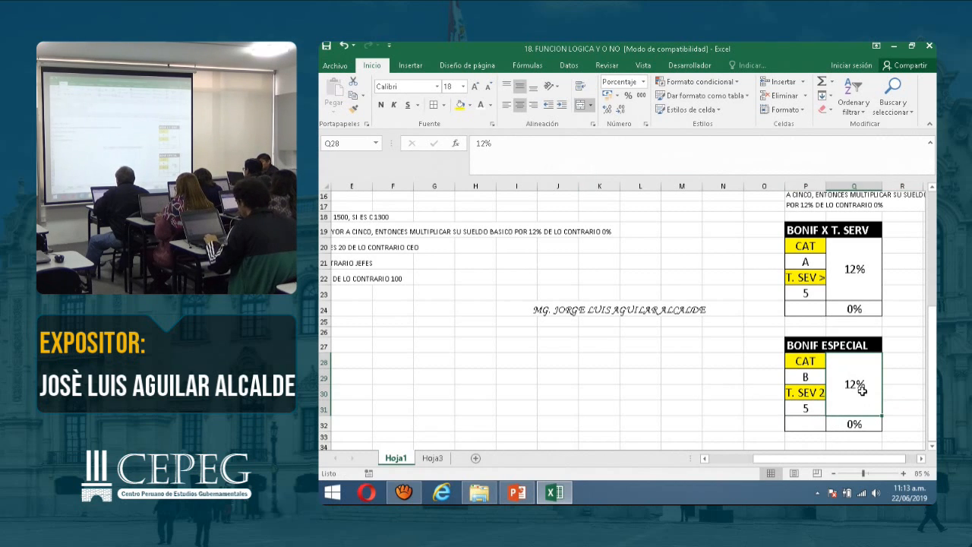
text(10)
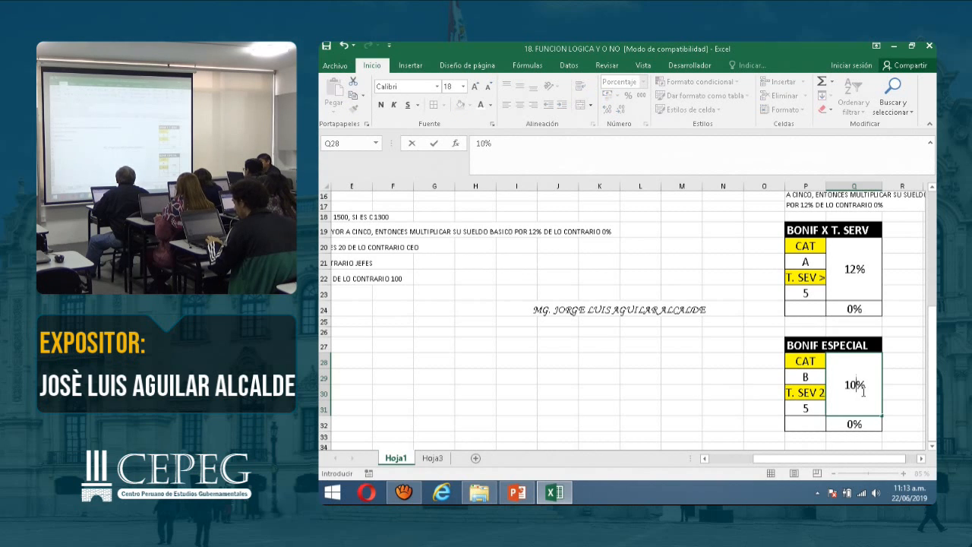
key(Return)
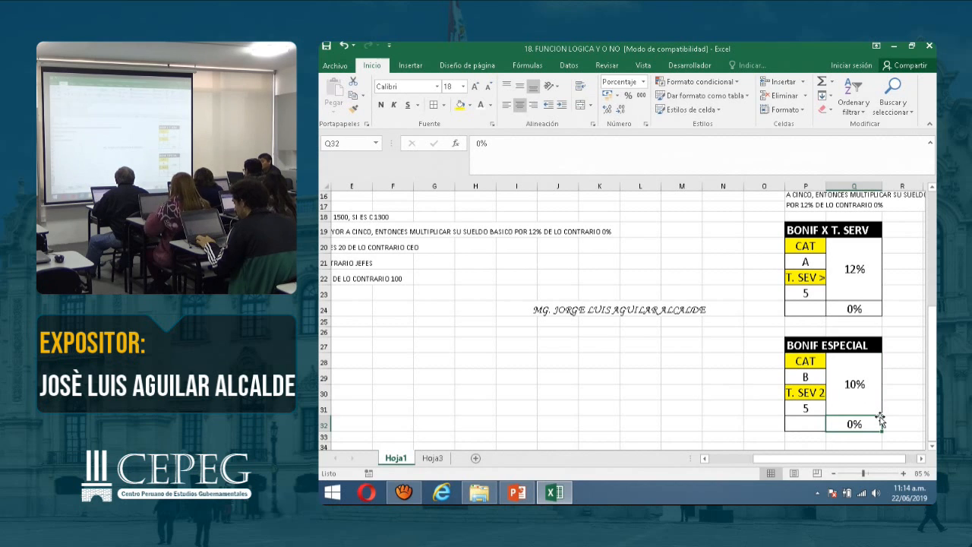
Set the otherwise-case percentage of the BONIF ESPECIAL table in Q32 to 5%
text(5)
key(Return)
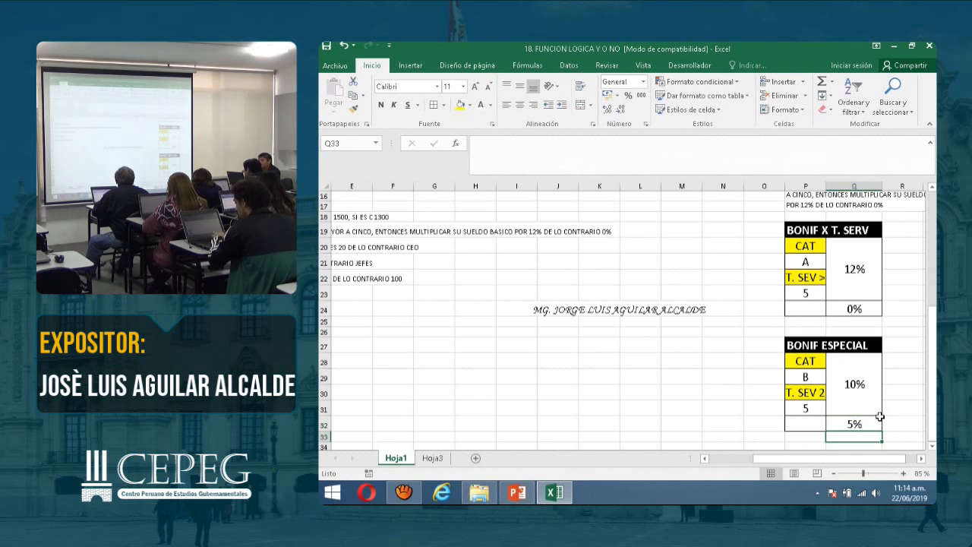
click(817, 361)
Copy the explanatory bonus note from P15 to P34, below the BONIF ESPECIAL table
scroll(836, 386, down, 1)
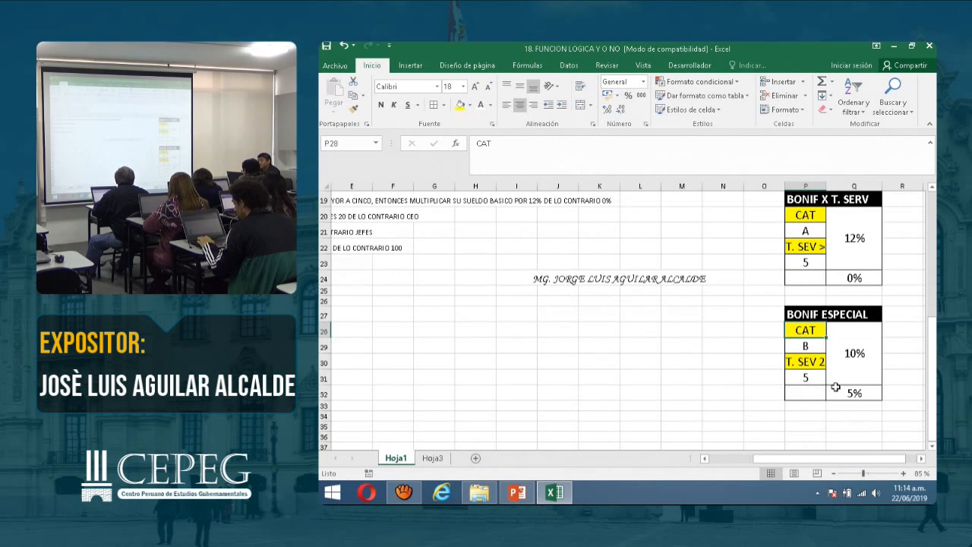
scroll(817, 414, down, 1)
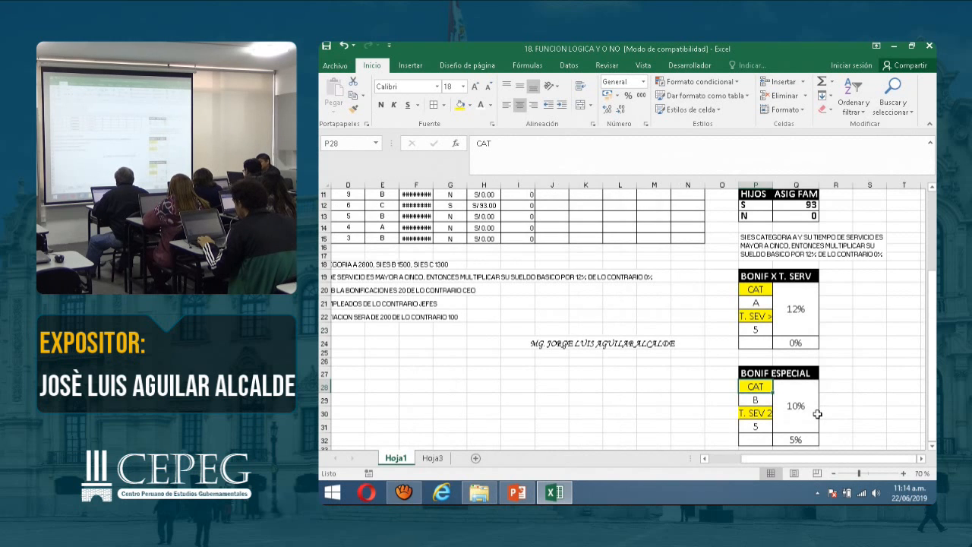
click(756, 245)
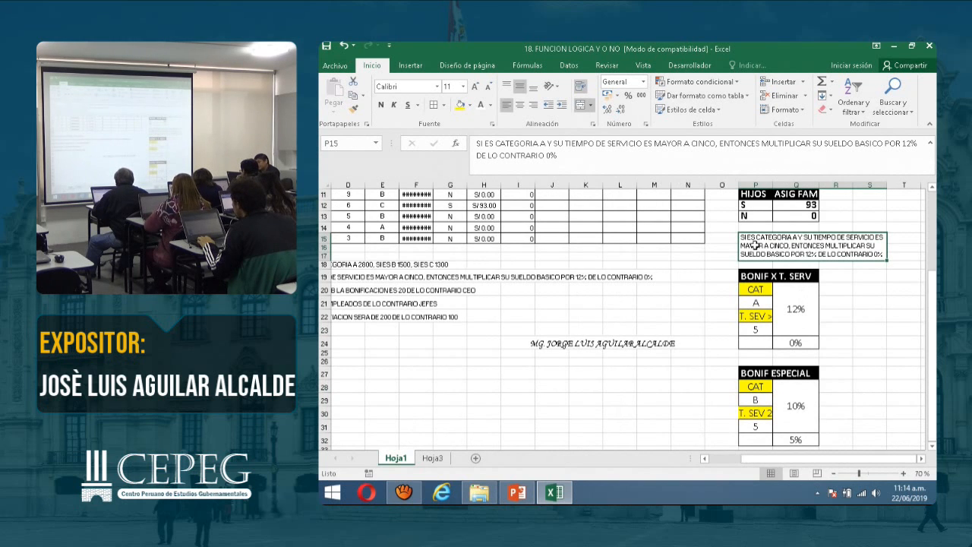
key(ctrl+c)
scroll(754, 251, down, 3)
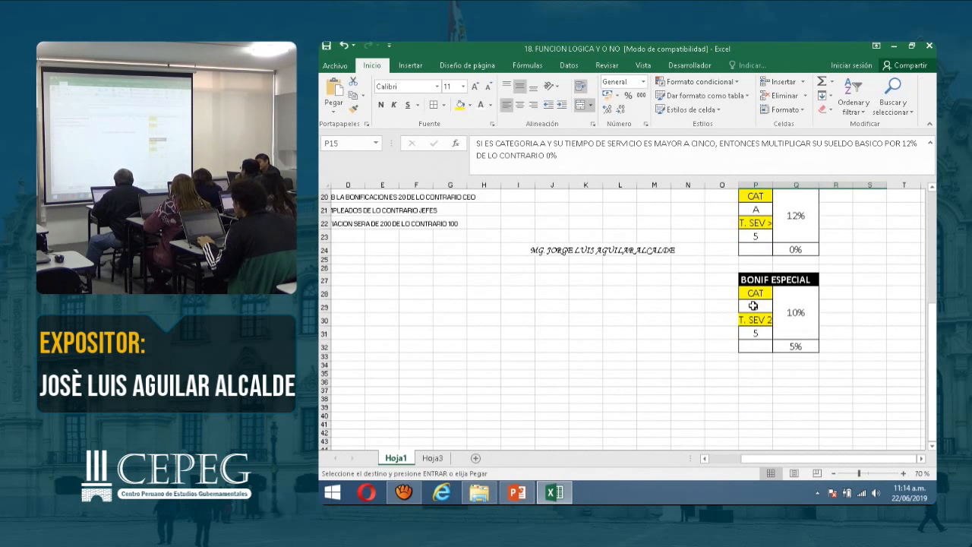
click(755, 365)
key(ctrl+v)
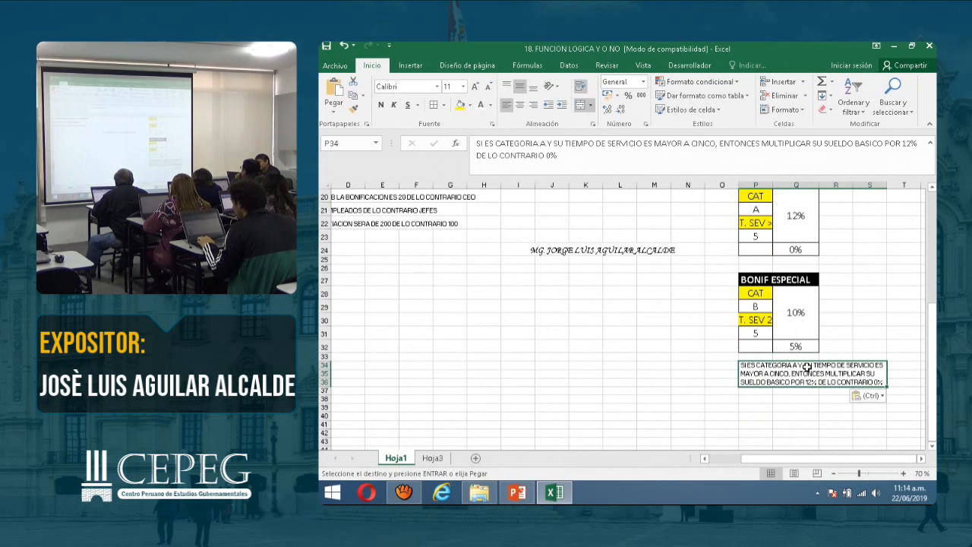
Change the category named in the P34 note to B
double_click(796, 365)
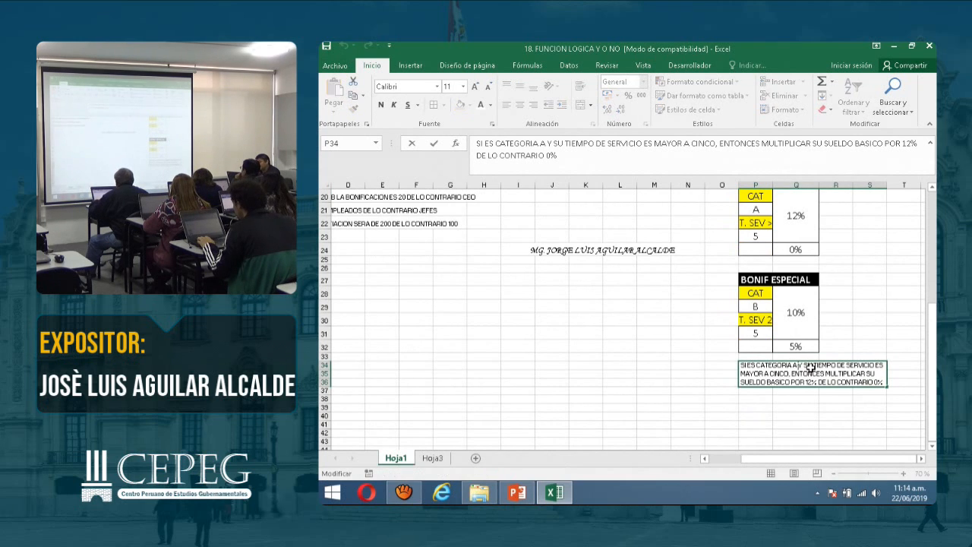
text(B)
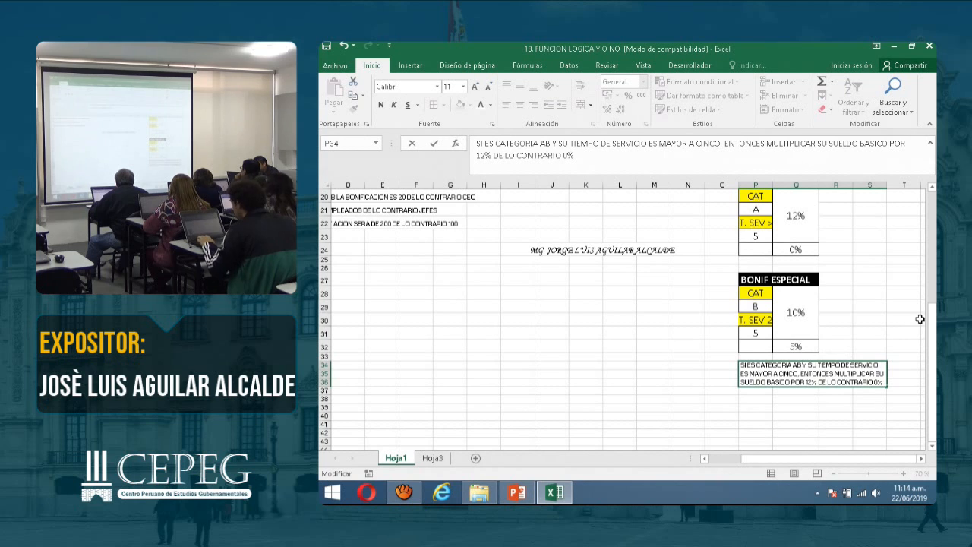
key(BackSpace)
key(BackSpace)
key(BackSpace)
text(B)
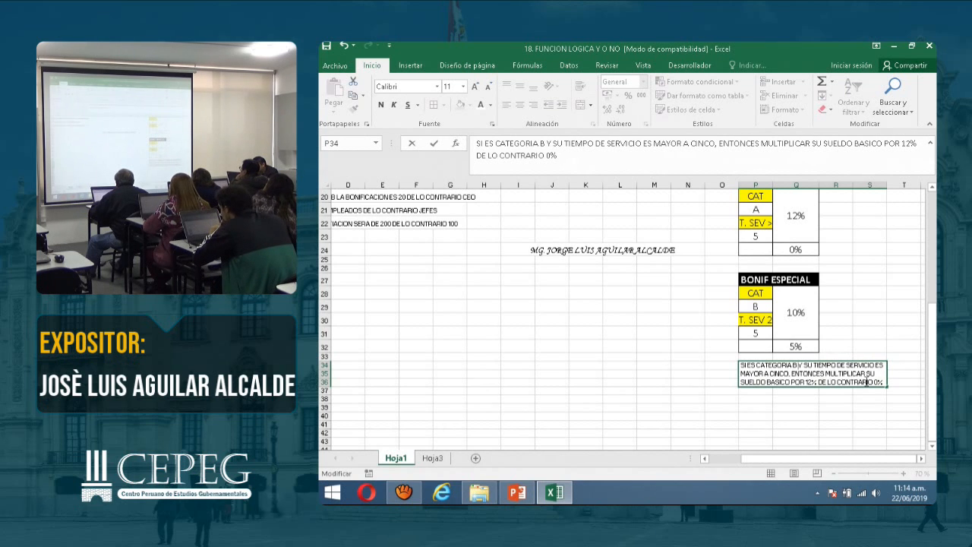
Change the service-time label in P30 to T. SEV > and set the threshold in P31 to 3
click(767, 330)
click(769, 322)
click(513, 142)
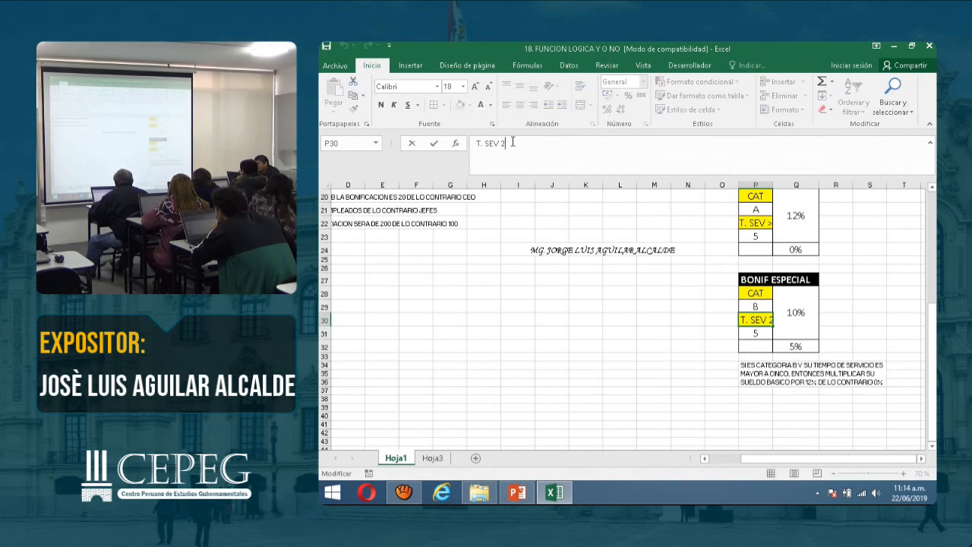
key(BackSpace)
key(BackSpace)
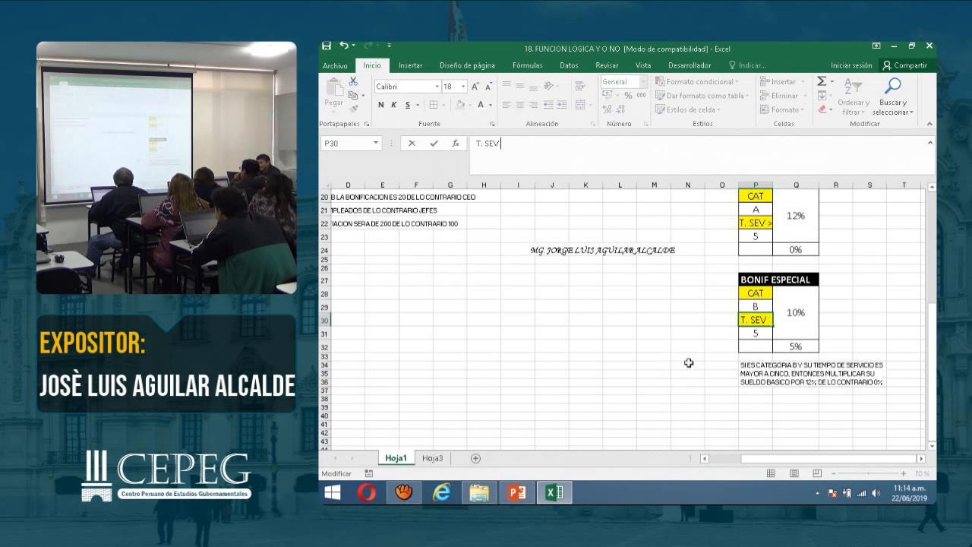
click(757, 331)
text(3)
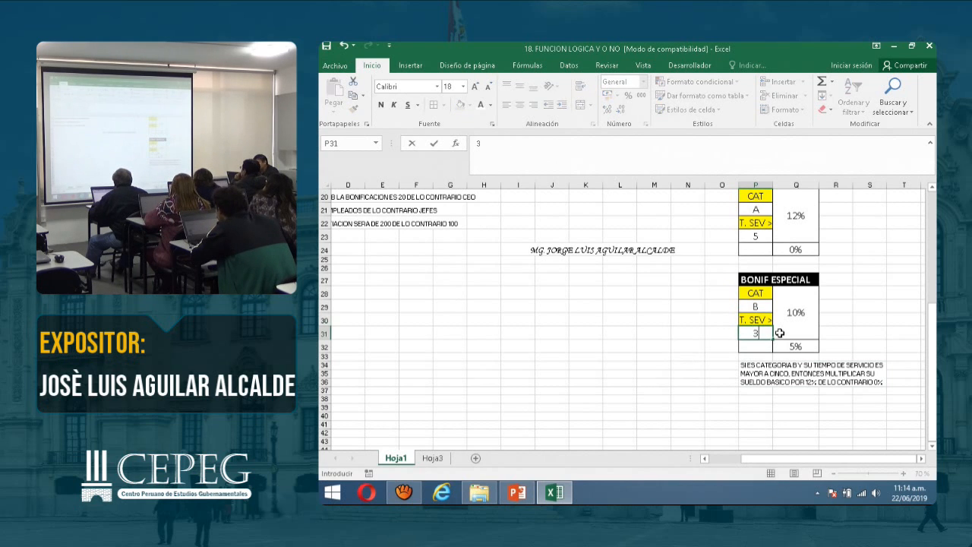
Replace the service-time threshold CINCO in the P34 note with 3
click(828, 383)
double_click(771, 374)
drag(770, 373, 791, 376)
key(Delete)
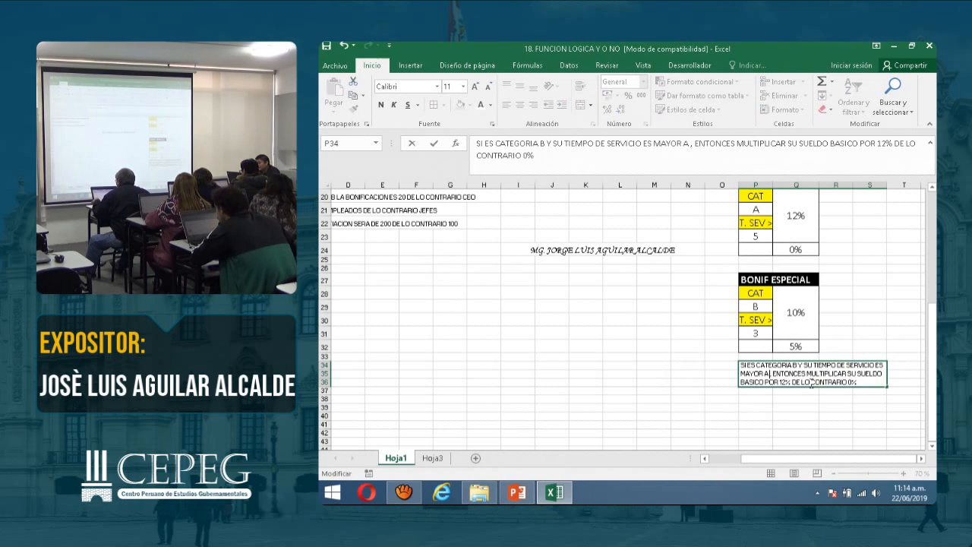
text(3)
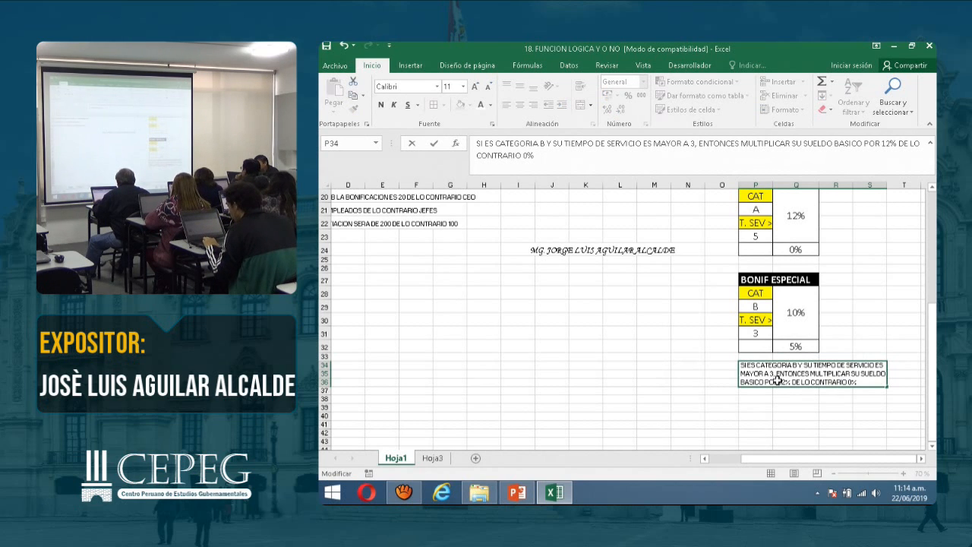
Change the P34 note's bonus percentage to 102% and its closing condition to DE LO CONTRARIO * EL 5%
click(782, 382)
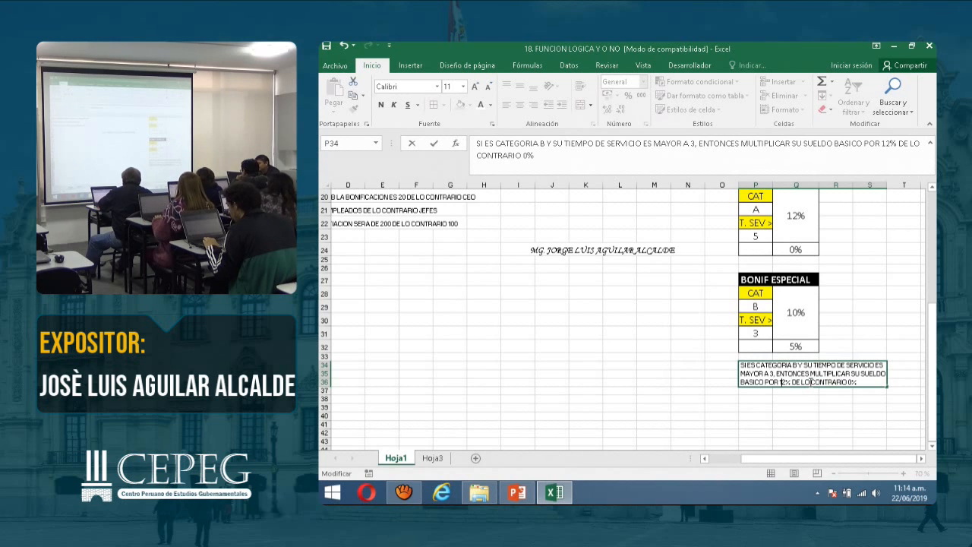
text(0)
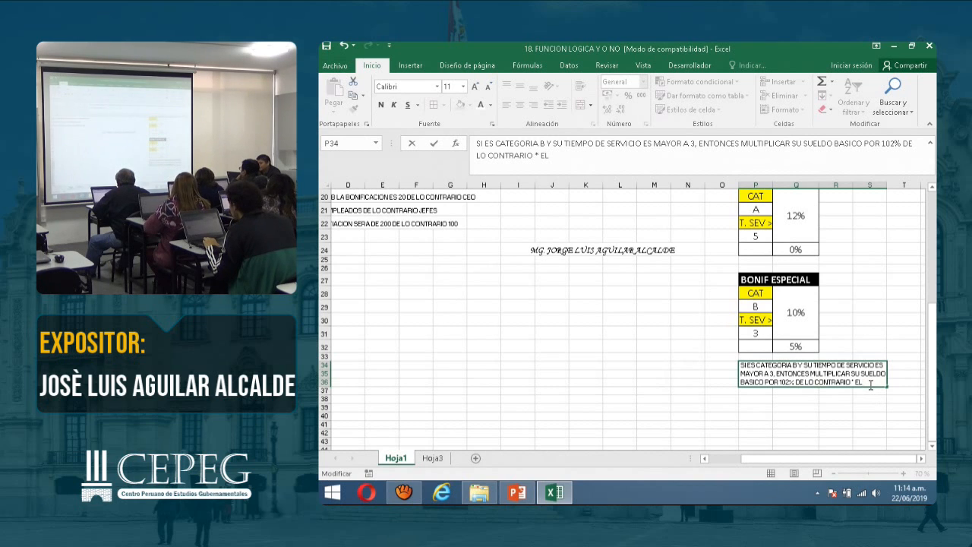
click(746, 407)
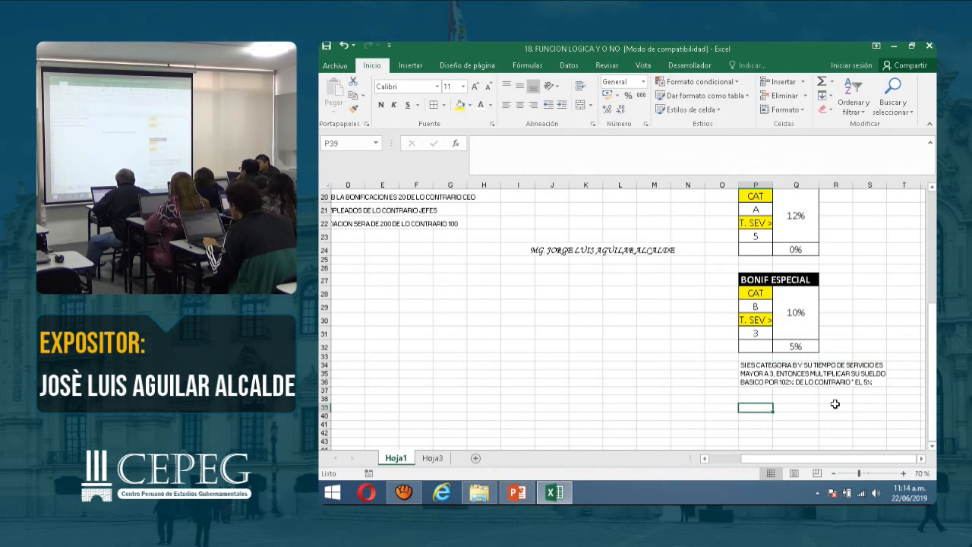
Increase the font size of the P34 note to 16 points
click(827, 367)
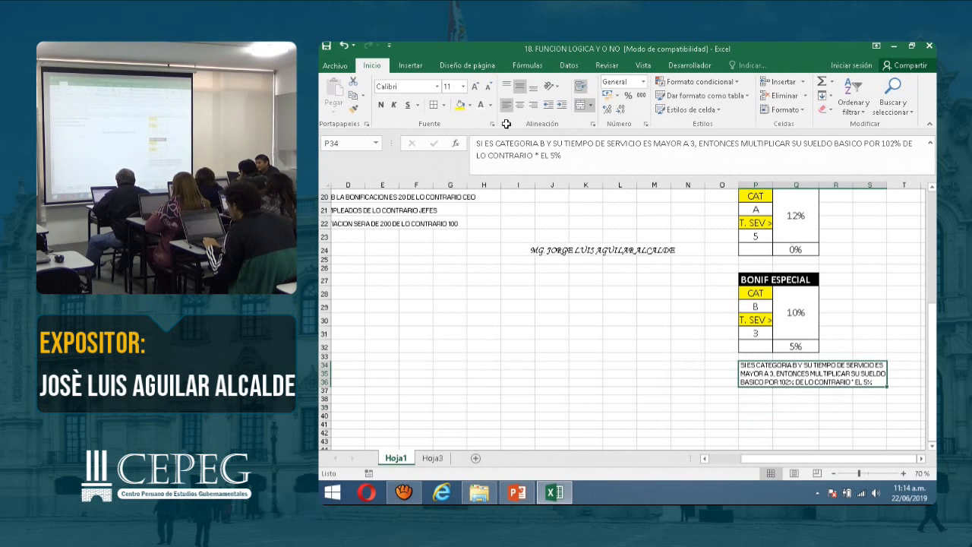
click(475, 87)
click(475, 87)
click(476, 86)
Extend the P34 note's merged and centred area to cover P34:S39 so the whole text fits
shift+click(873, 399)
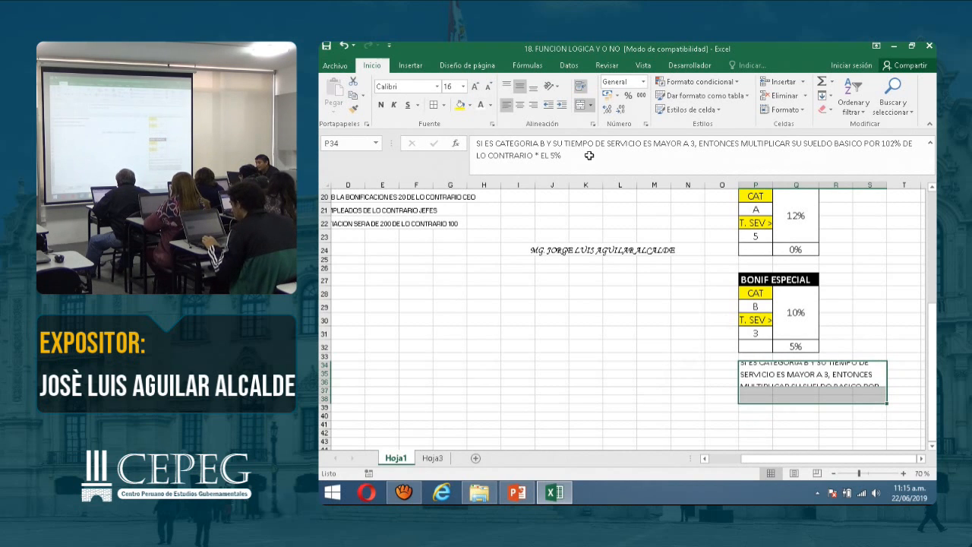
click(583, 107)
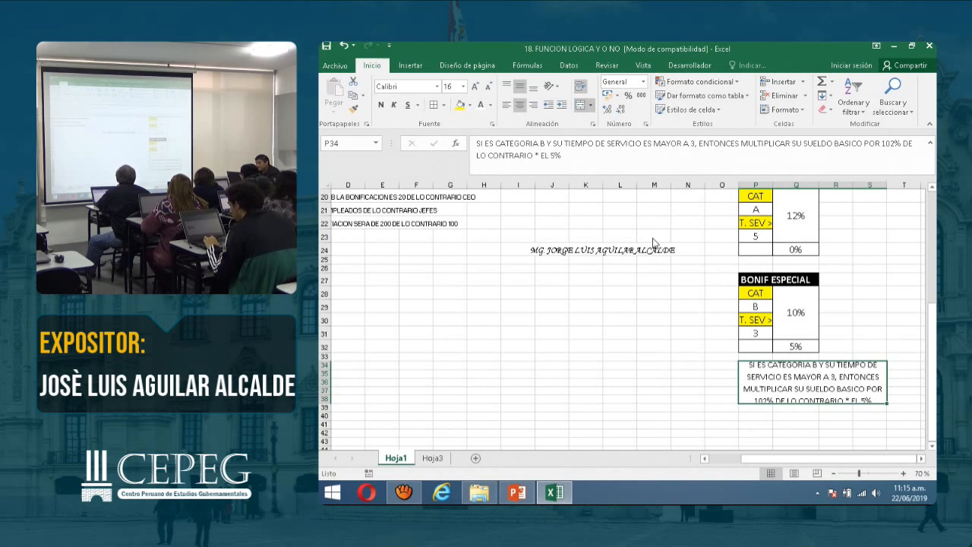
shift+click(877, 409)
click(583, 106)
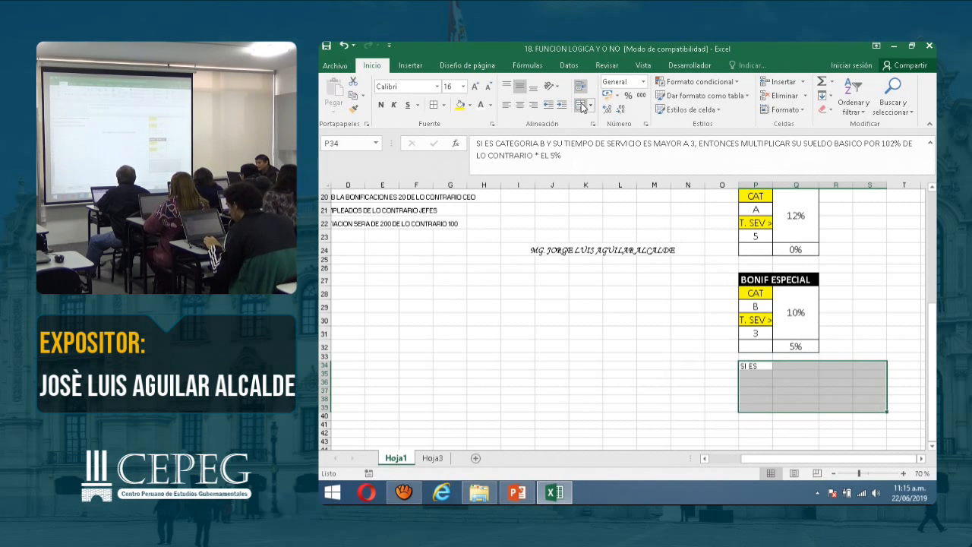
click(582, 106)
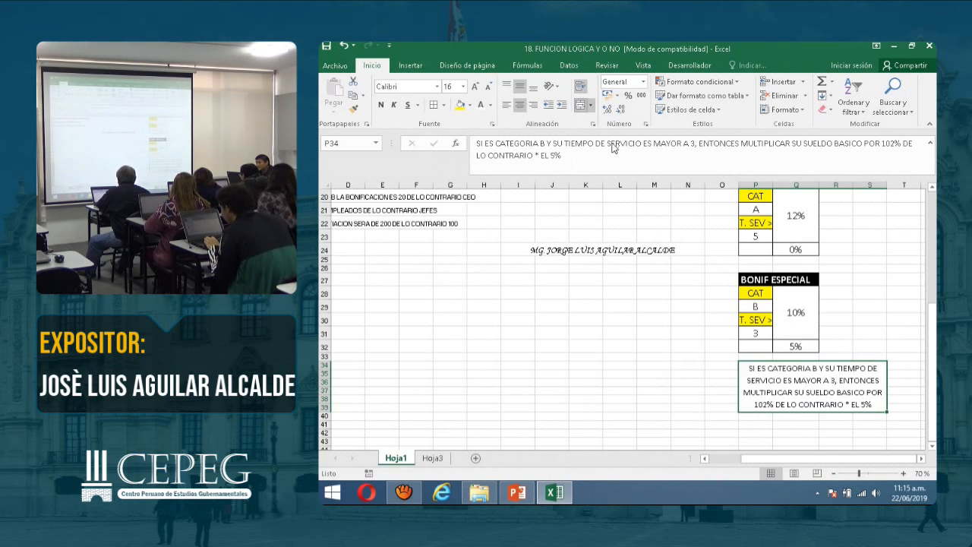
click(756, 294)
click(751, 333)
click(795, 329)
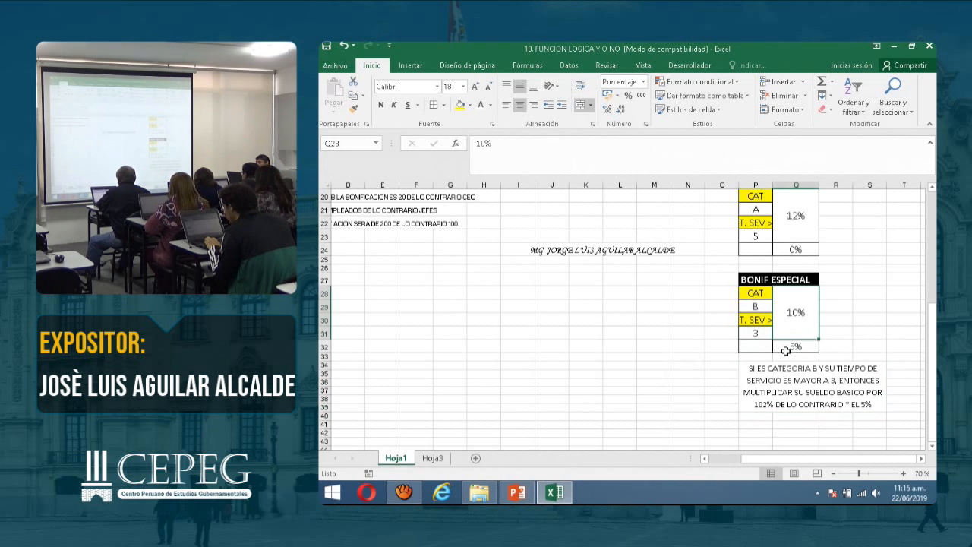
click(790, 345)
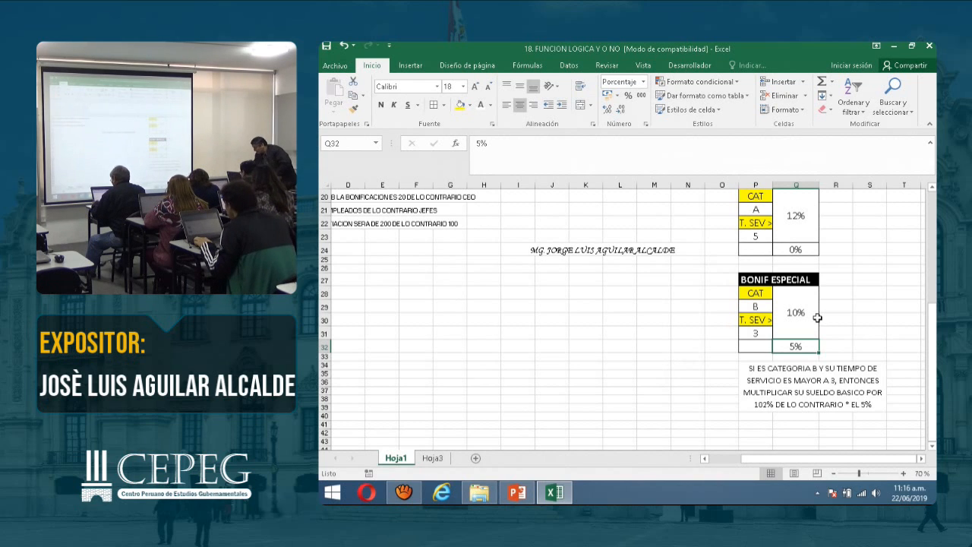
Correct the bonus percentage in the P34 note to 10%
click(768, 405)
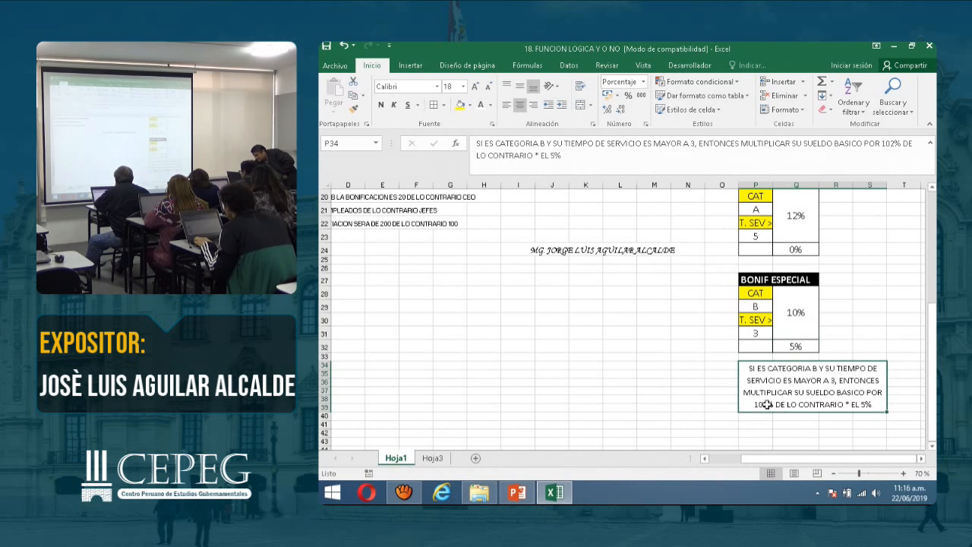
double_click(769, 407)
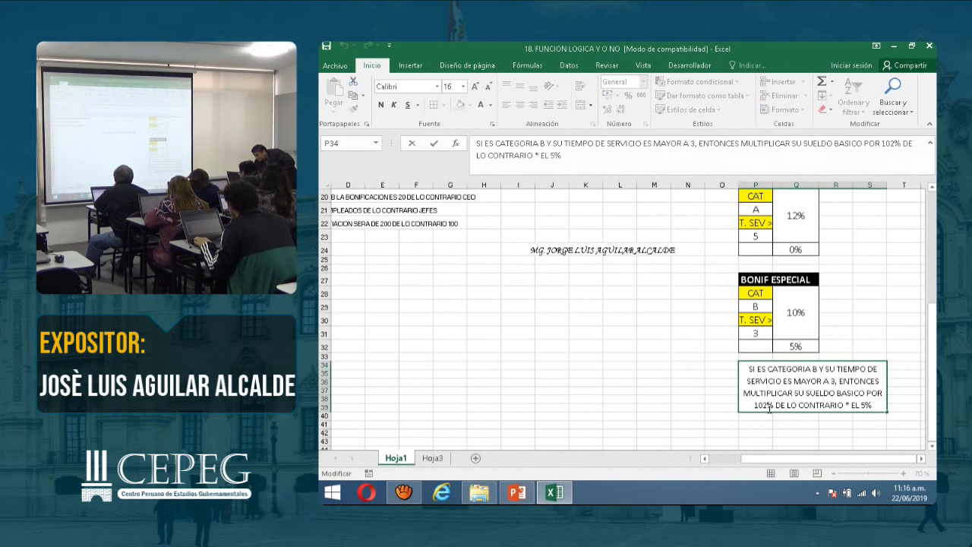
key(BackSpace)
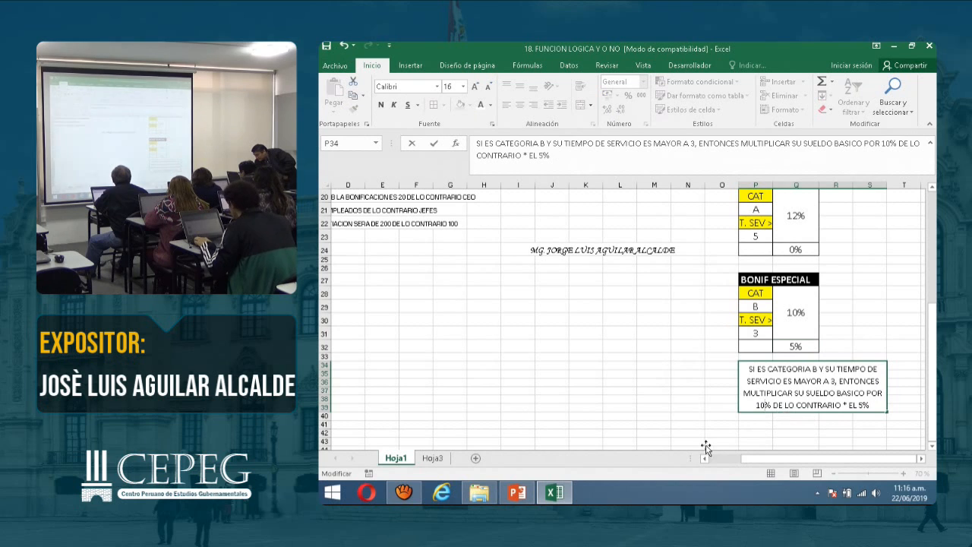
click(504, 398)
Examine the workers' category and service-time data against the BONIF ESPECIAL criteria table and its note
scroll(700, 385, down, 1)
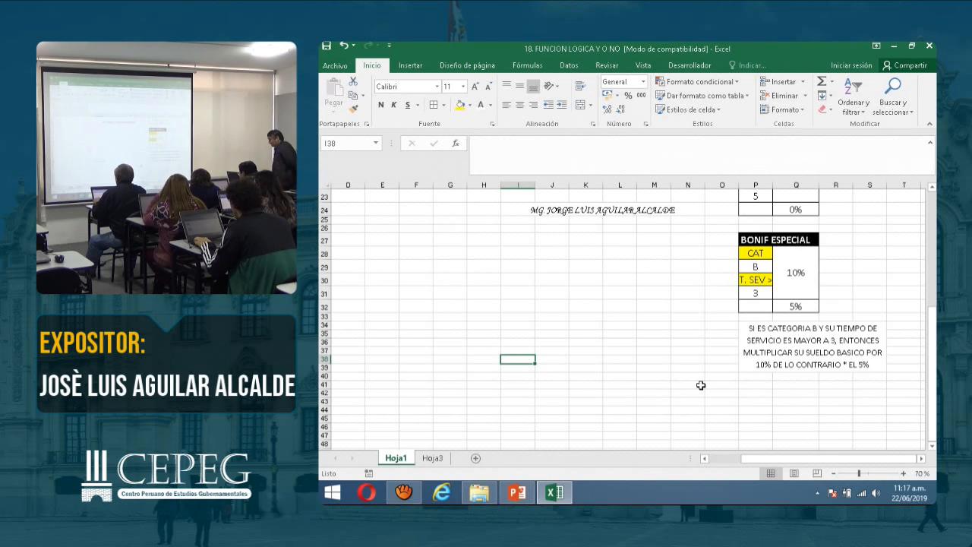
scroll(700, 385, up, 6)
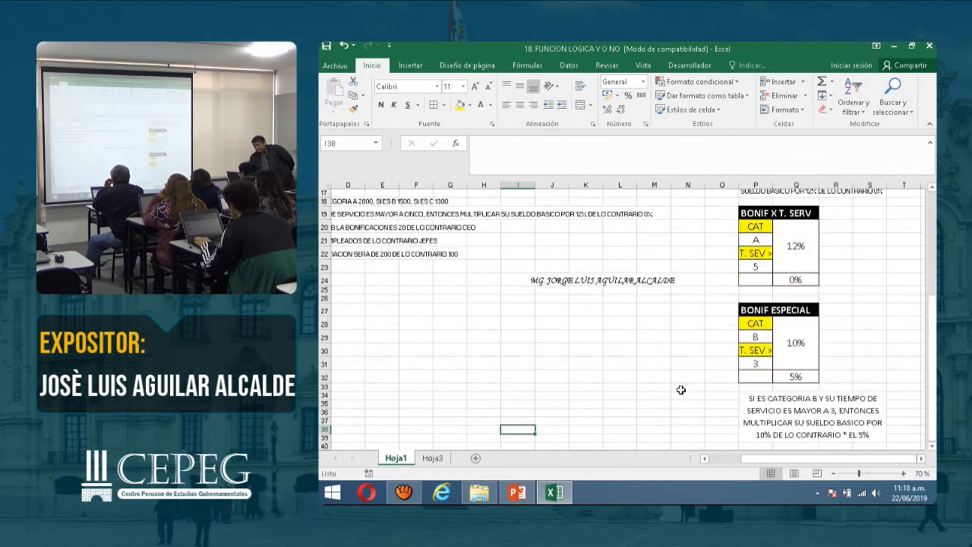
click(379, 223)
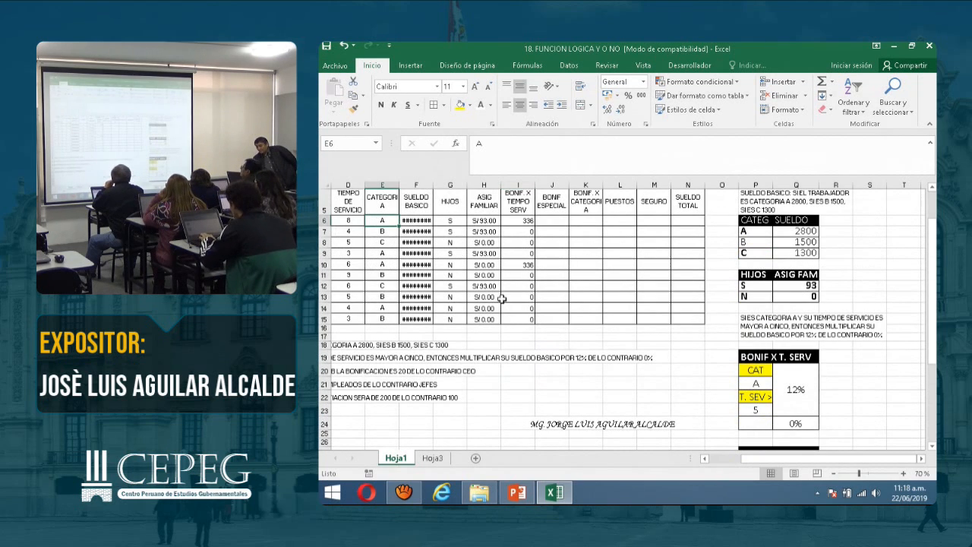
scroll(771, 430, down, 2)
scroll(771, 430, up, 3)
scroll(771, 427, down, 6)
scroll(771, 423, up, 6)
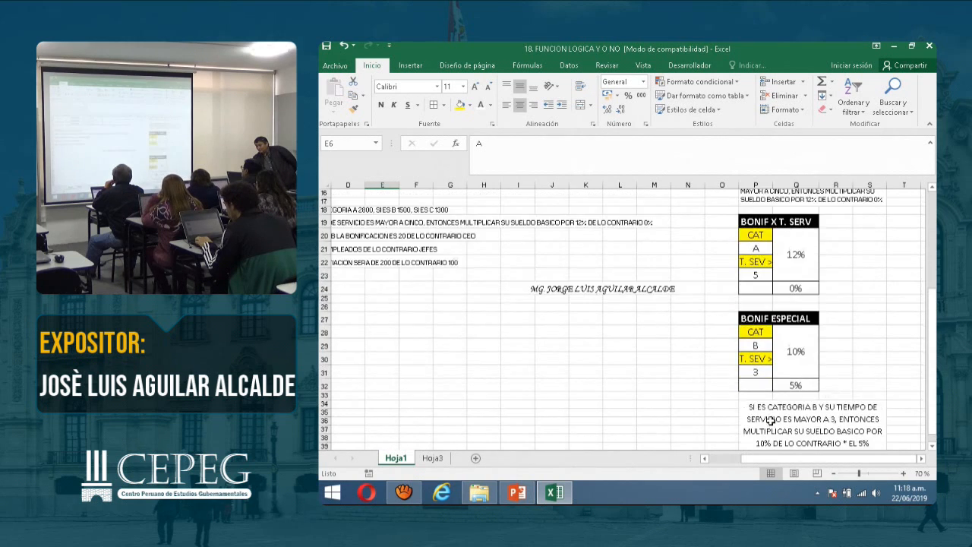
scroll(773, 413, down, 6)
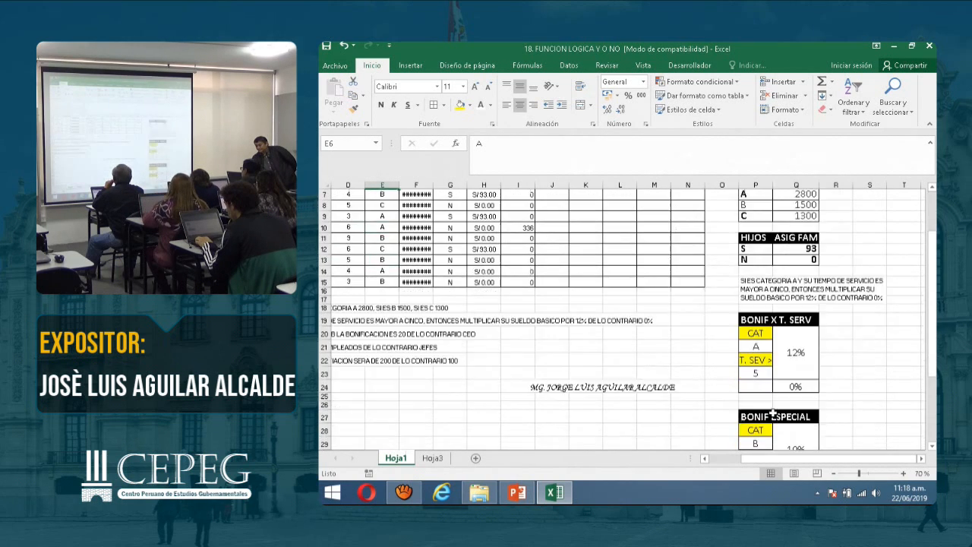
scroll(773, 412, up, 4)
scroll(773, 412, down, 1)
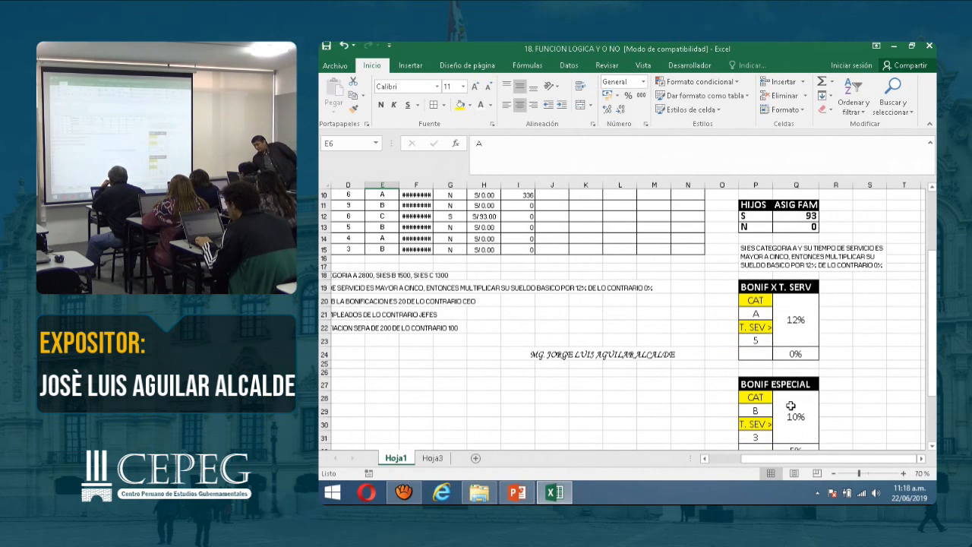
scroll(773, 413, down, 4)
scroll(795, 378, down, 3)
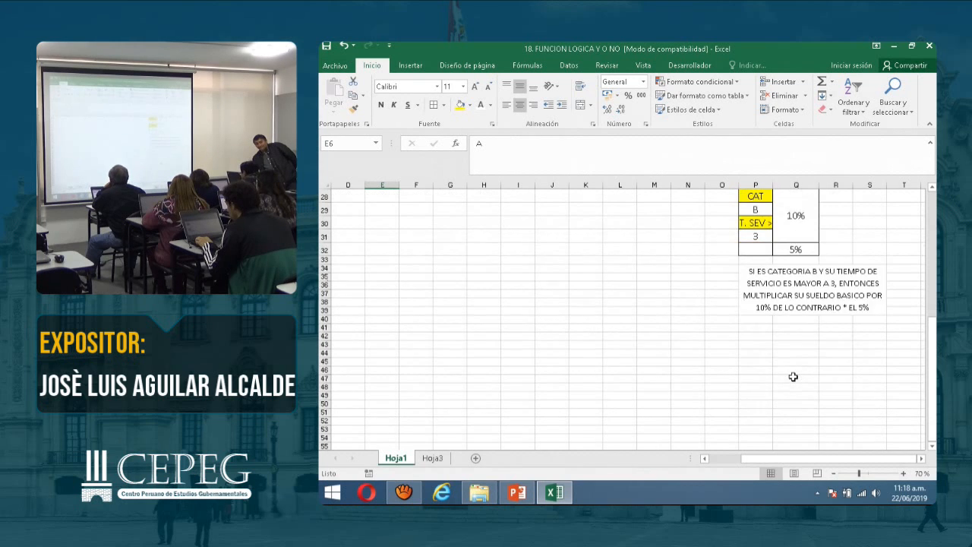
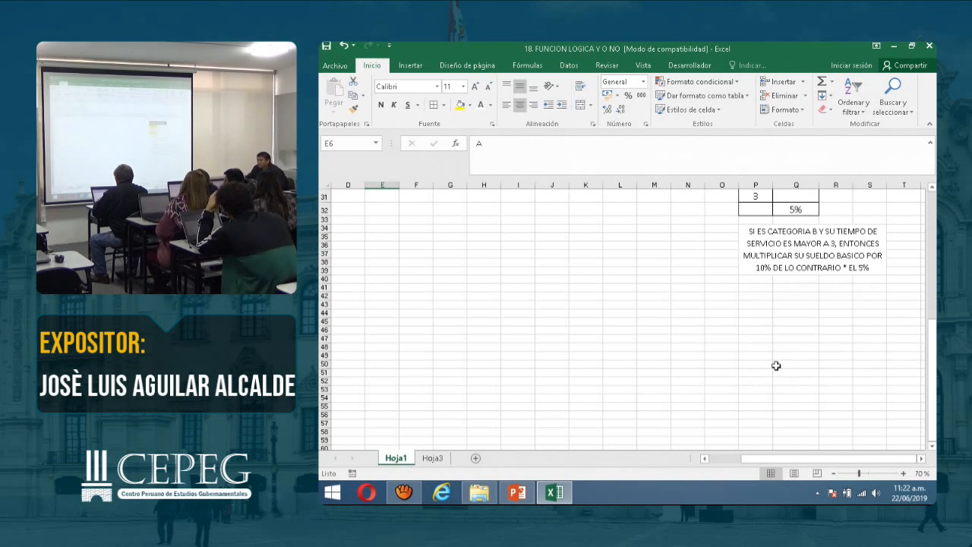
Examine the BONIF. X TIEMPO SERV formula in I6, focusing on the two conditions inside its Y function
scroll(790, 370, up, 10)
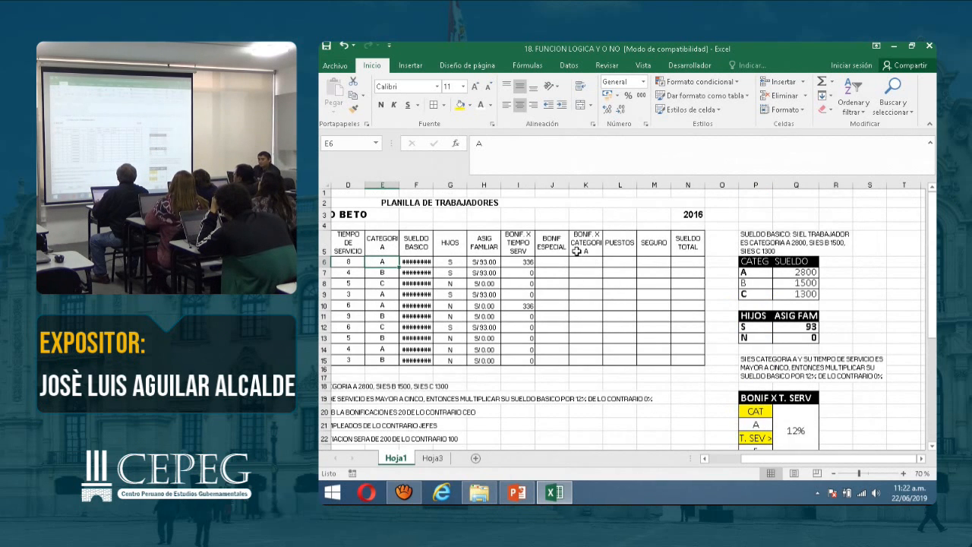
click(527, 263)
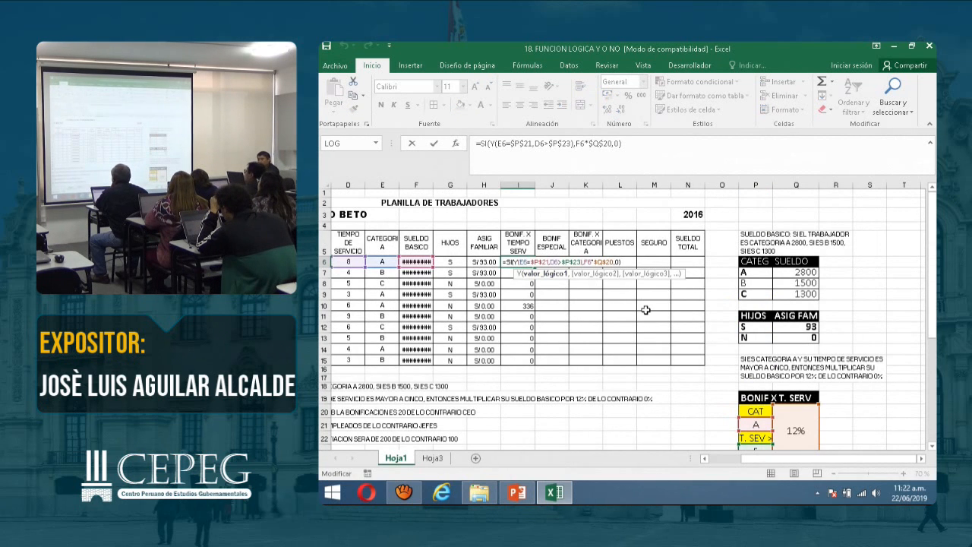
scroll(645, 311, up, 5)
scroll(645, 311, up, 2)
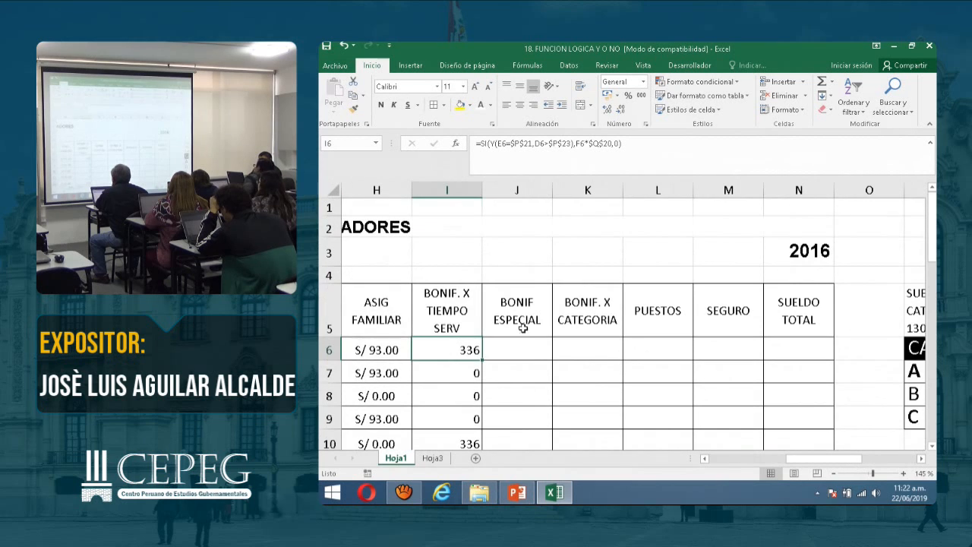
double_click(456, 344)
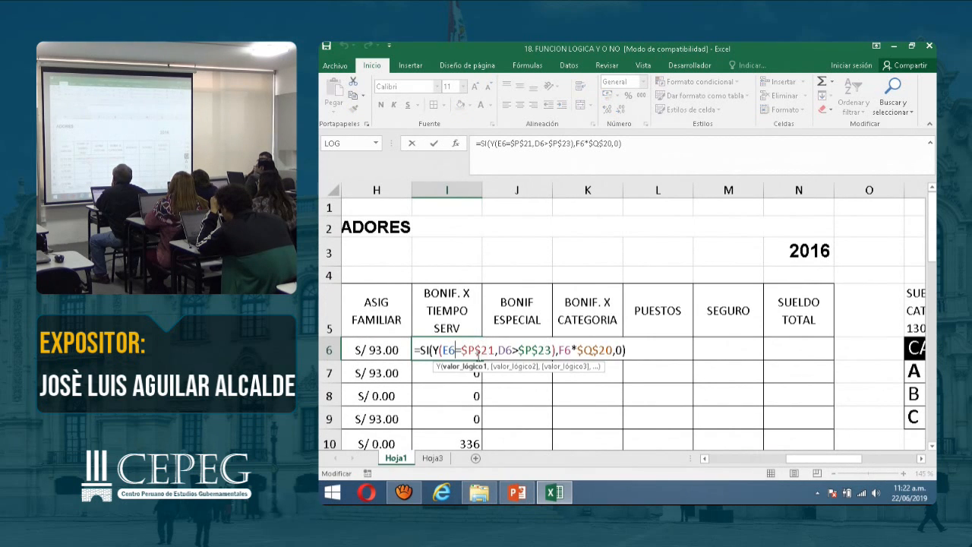
drag(442, 350, 552, 350)
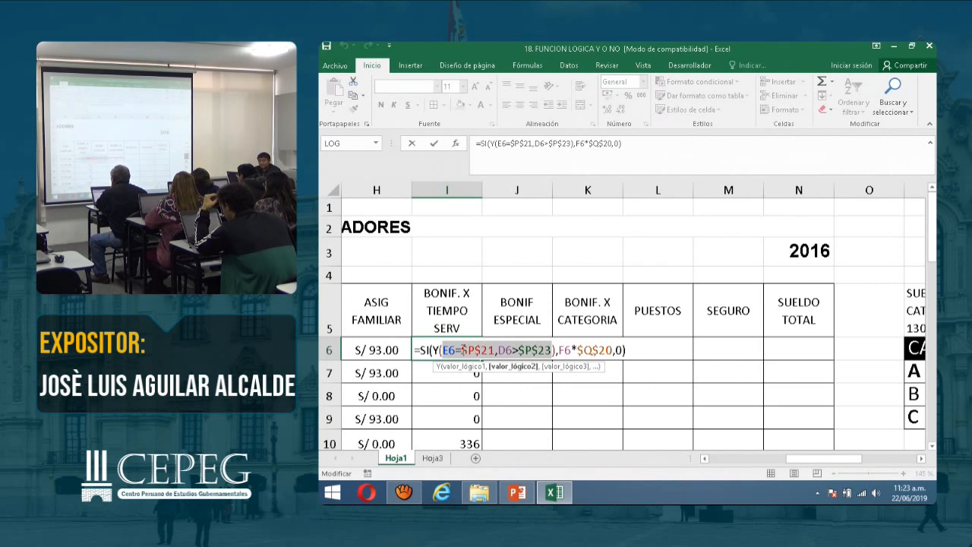
key(Return)
Begin the BONIF ESPECIAL formula in J6 with SI and a nested Y, using E6=$P$29 as the first condition
click(501, 348)
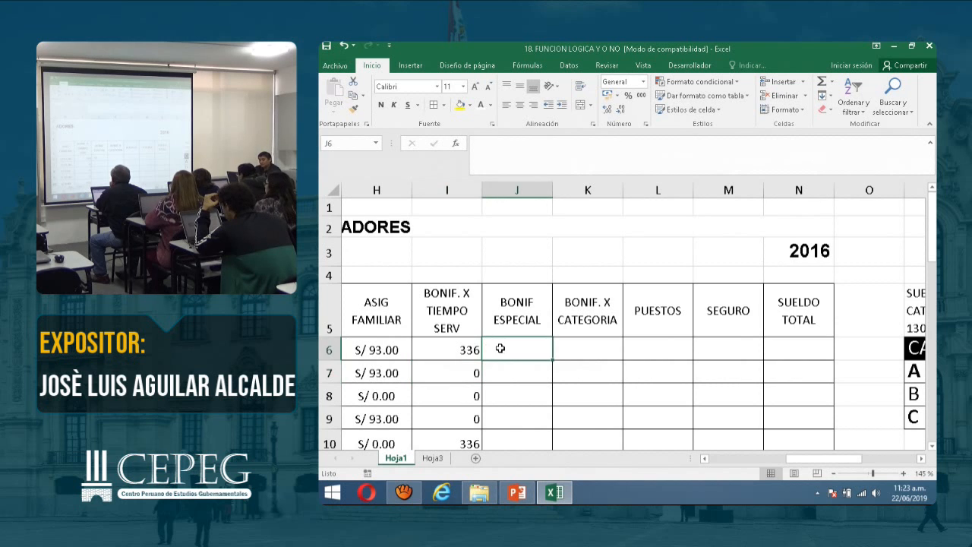
scroll(500, 347, down, 4)
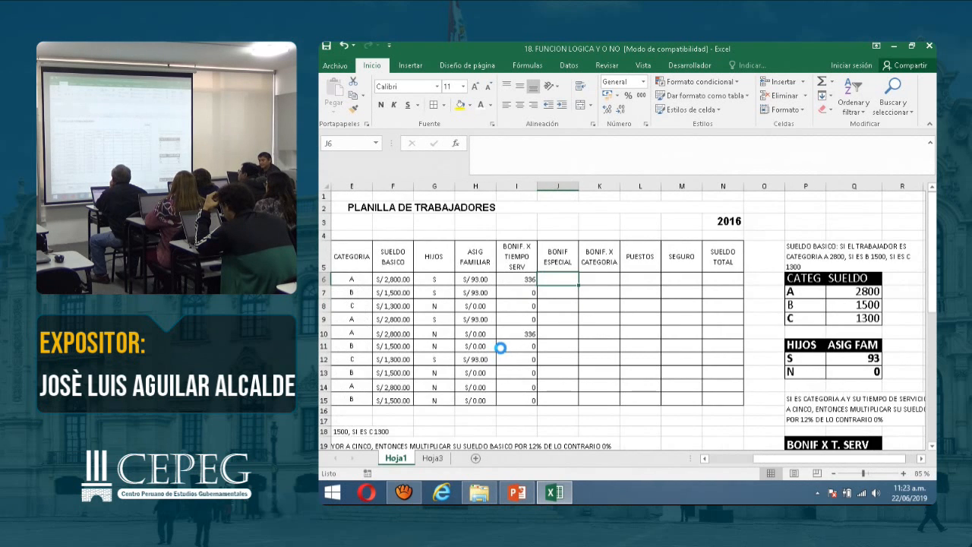
scroll(500, 348, down, 3)
scroll(500, 348, up, 2)
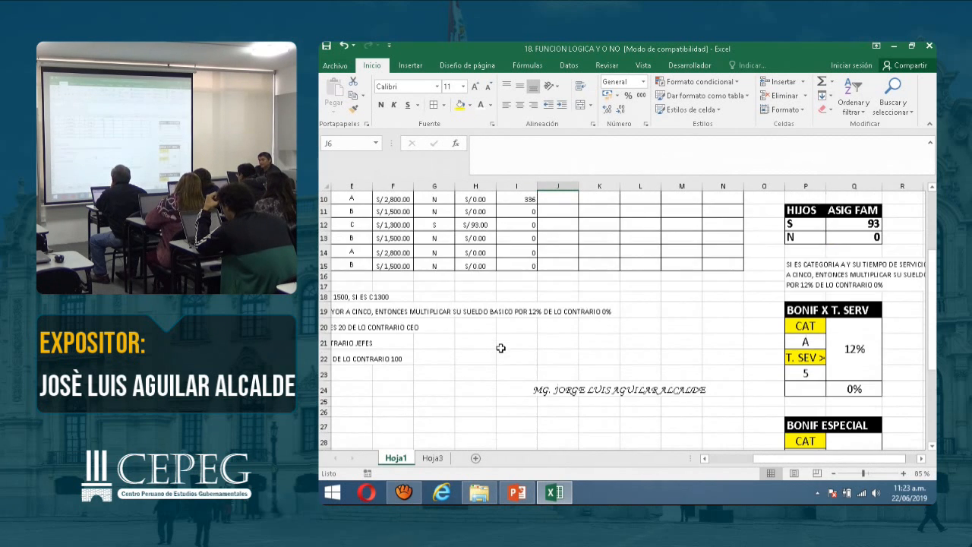
scroll(518, 341, down, 1)
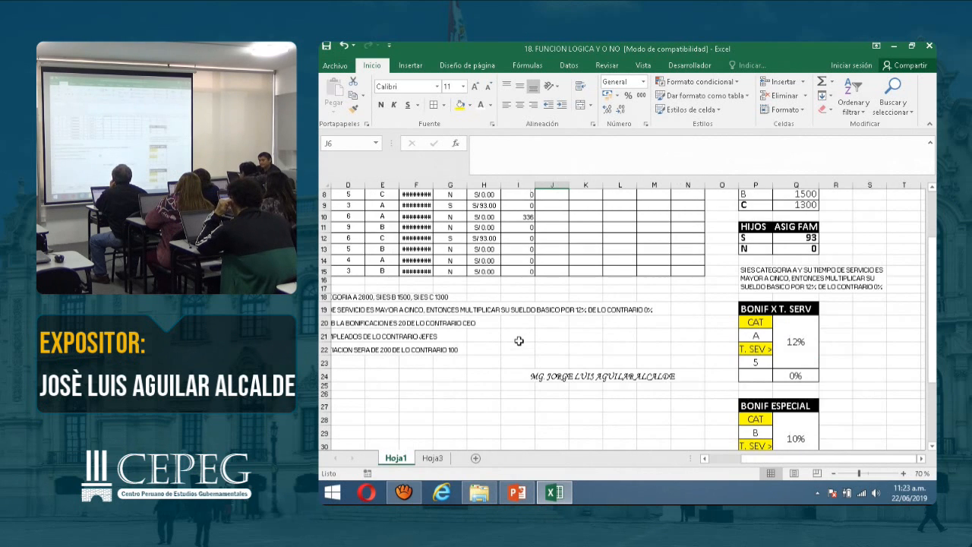
scroll(519, 331, up, 3)
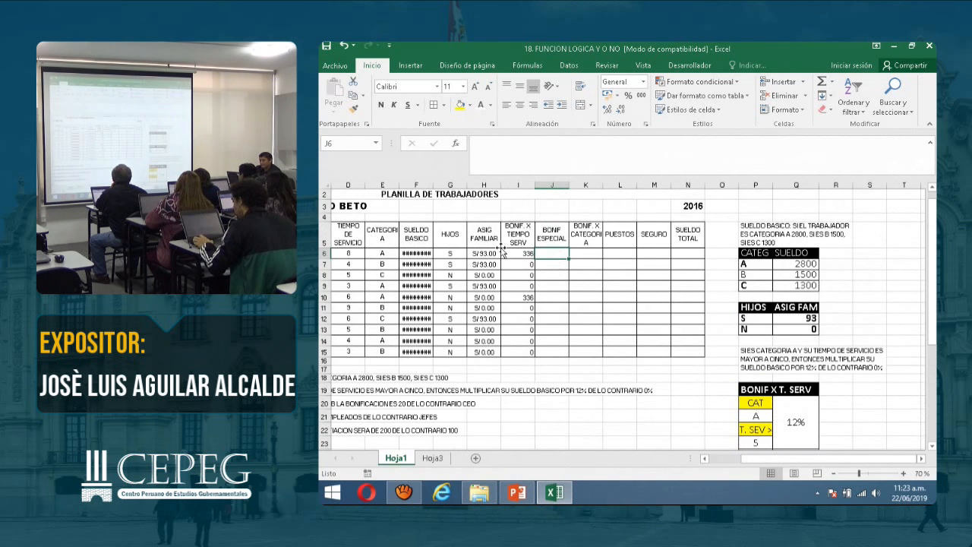
text(=SI)
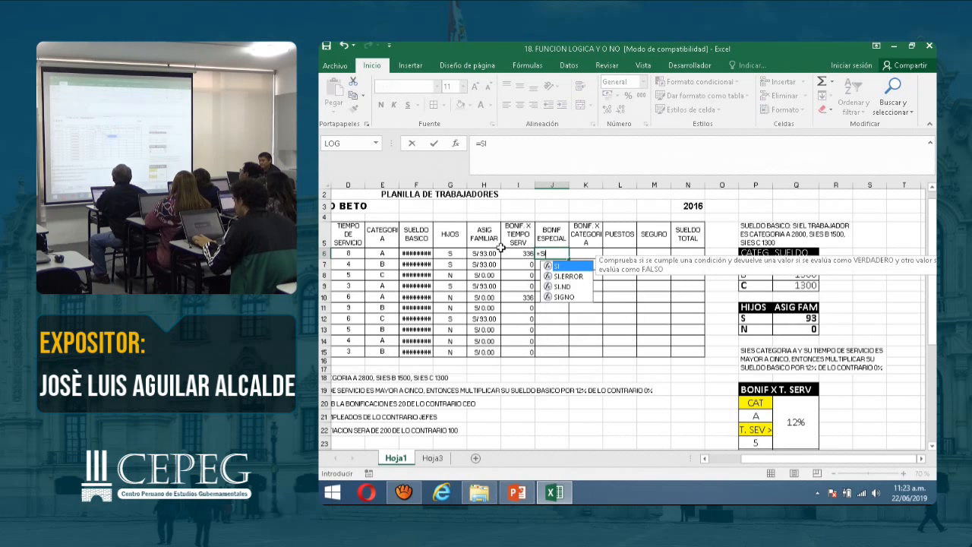
text((Y()
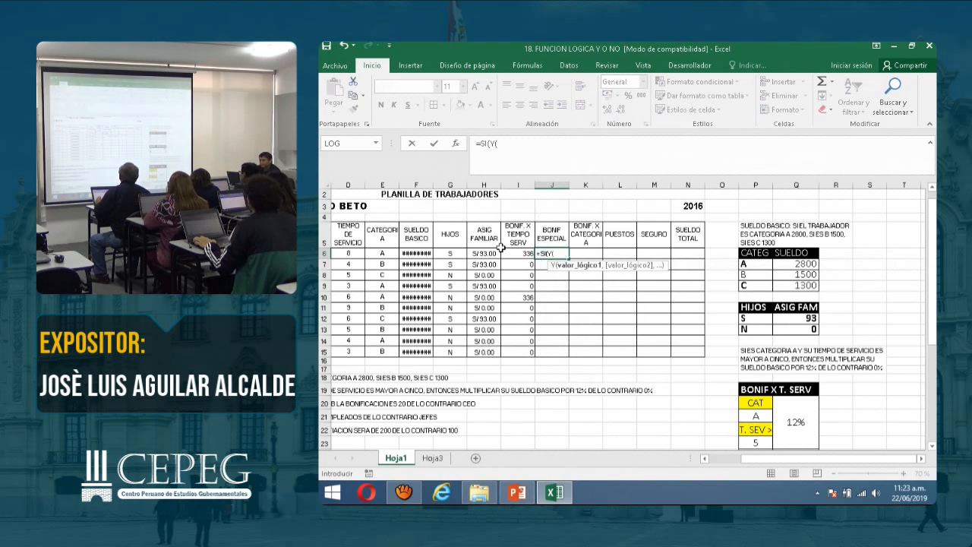
click(382, 253)
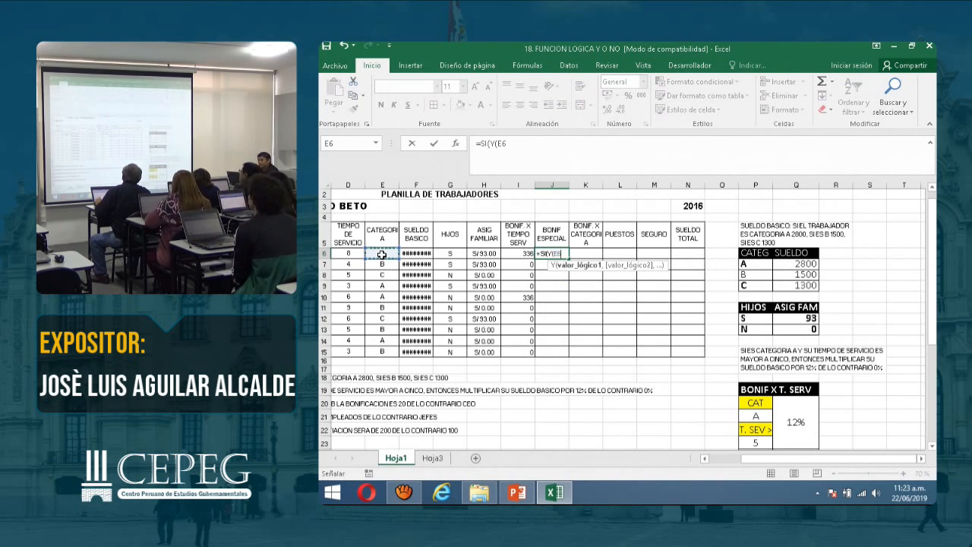
text(=)
scroll(620, 282, down, 5)
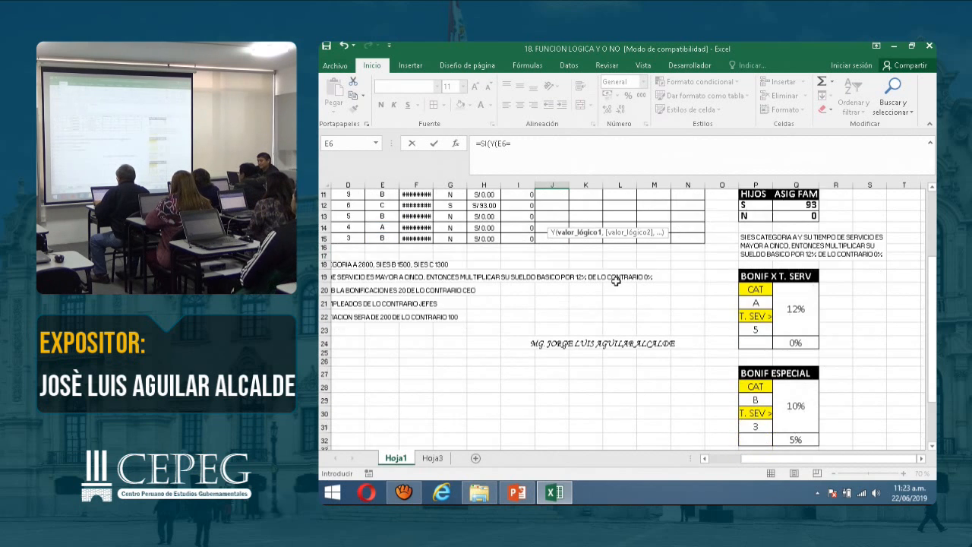
click(754, 339)
key(F4)
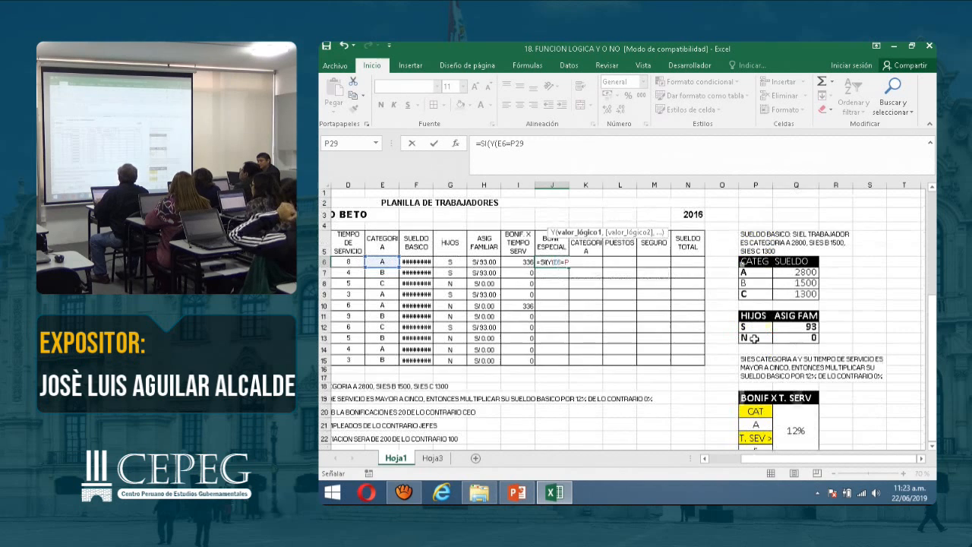
text(,)
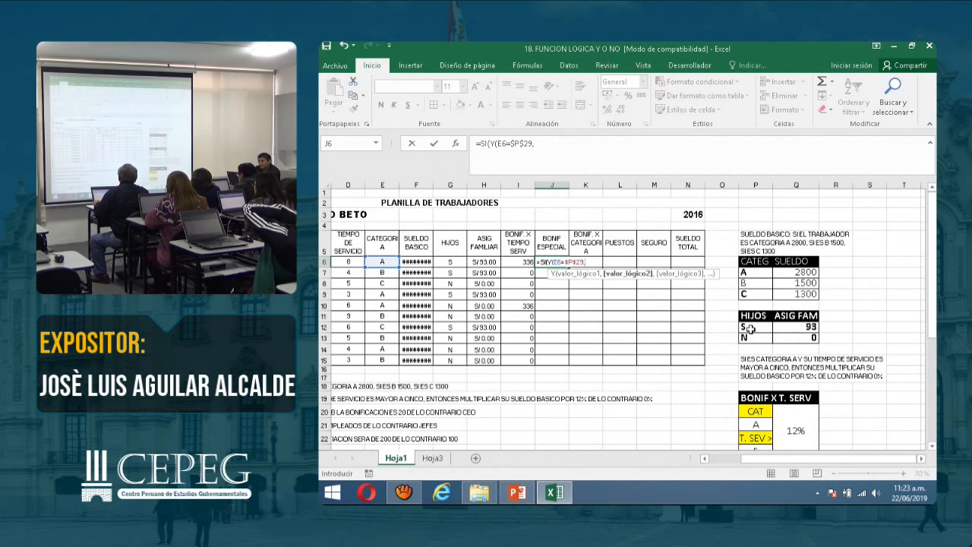
Add D6>$P$31 as the second condition of the J6 formula and close the Y function
click(351, 261)
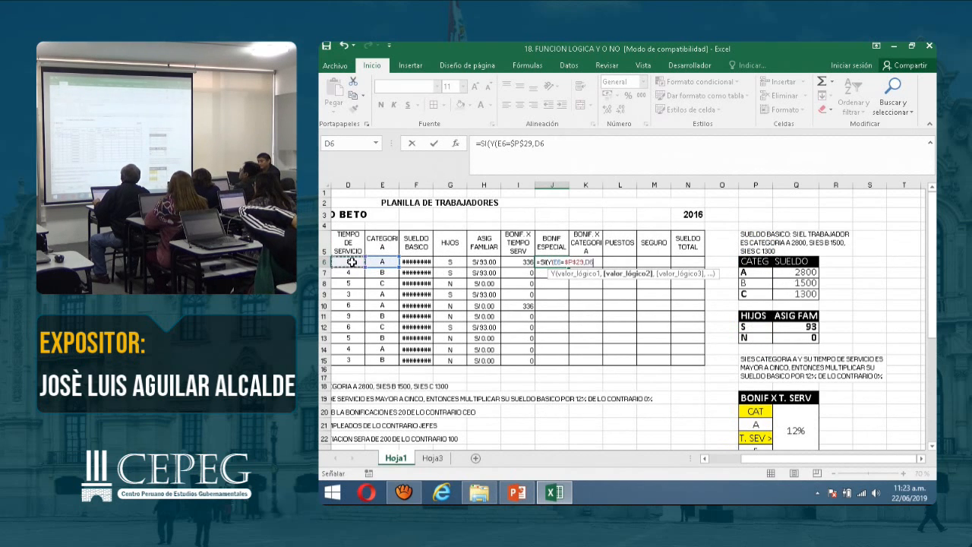
text(>)
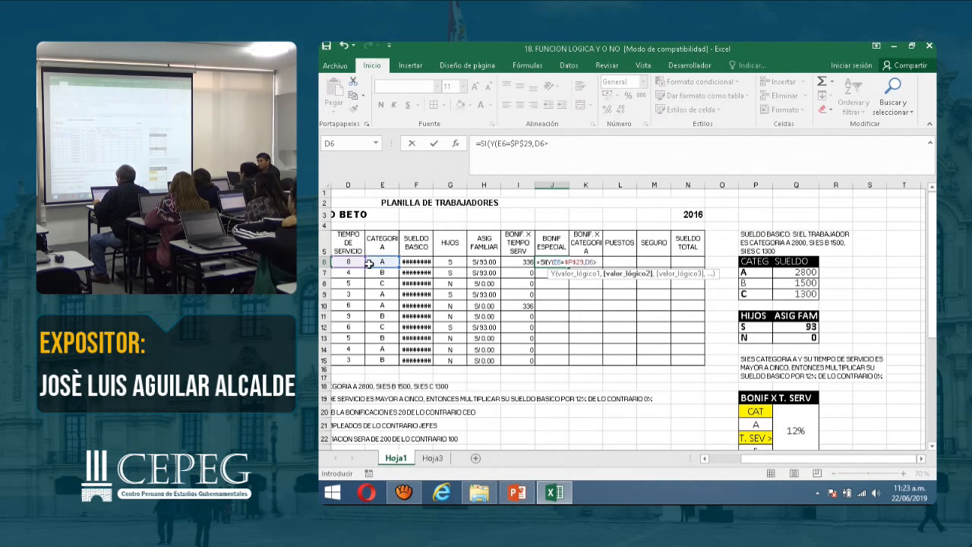
scroll(575, 319, down, 3)
click(756, 437)
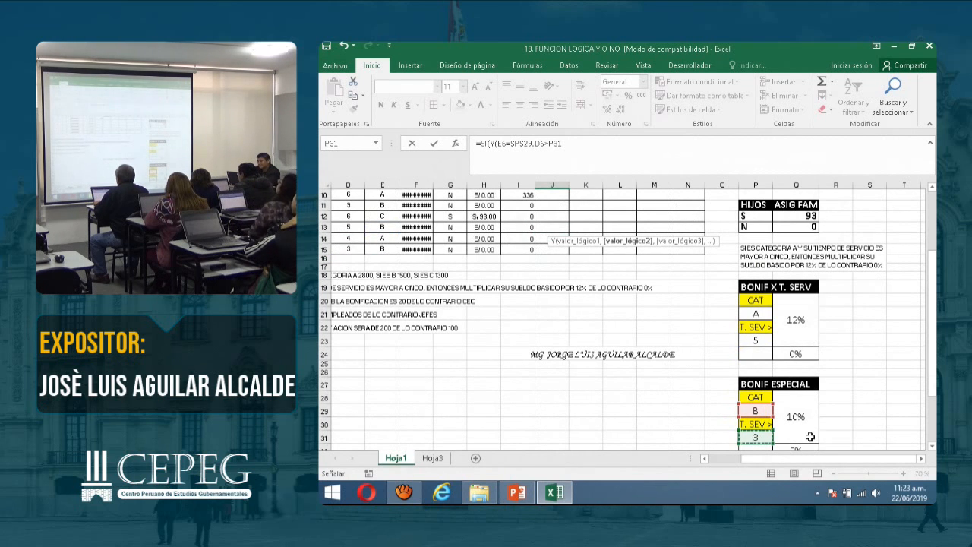
key(F4)
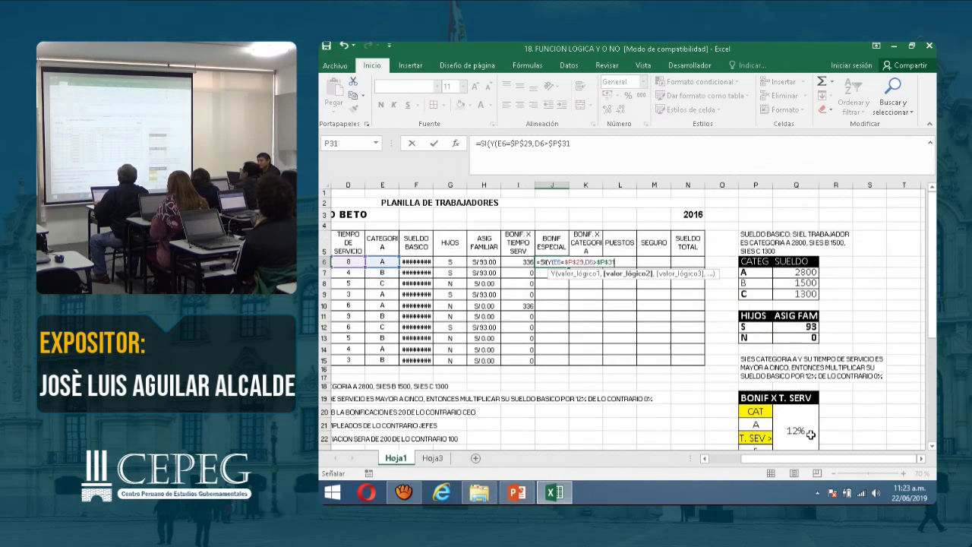
text())
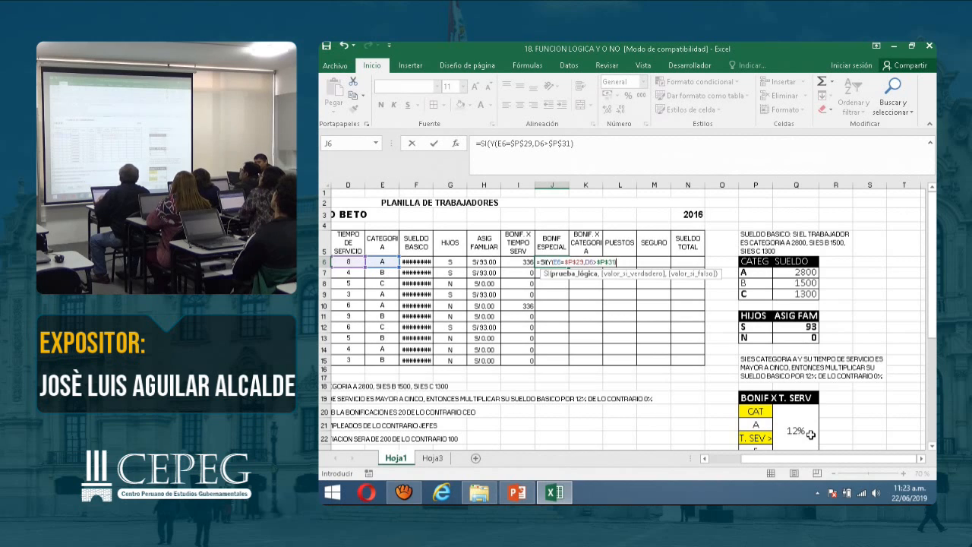
text(,)
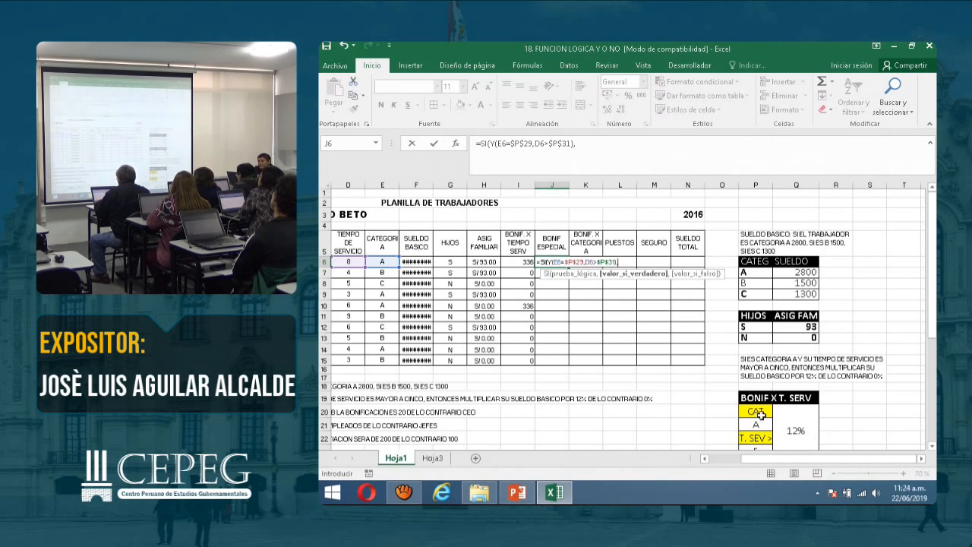
Enter F6*$Q$28 as the value if true in the J6 formula
click(413, 261)
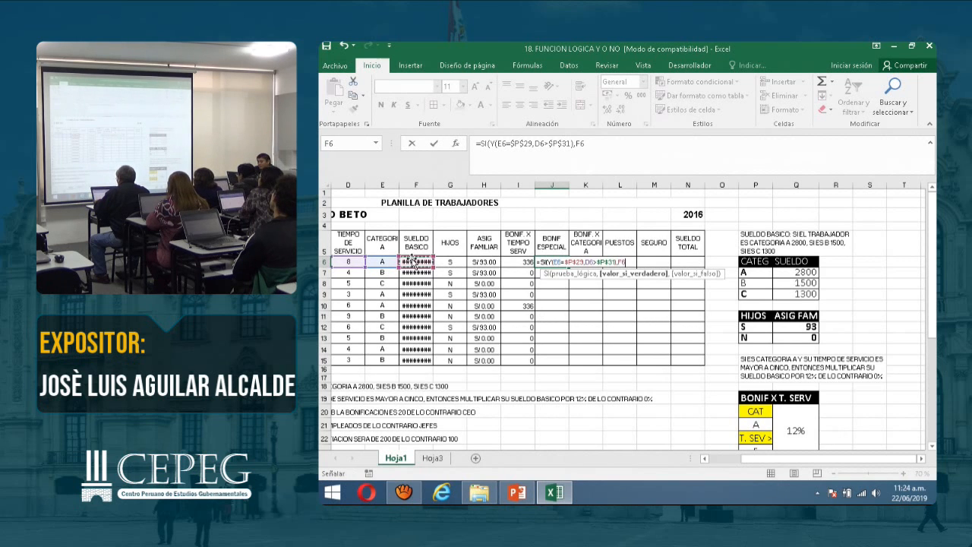
text(*)
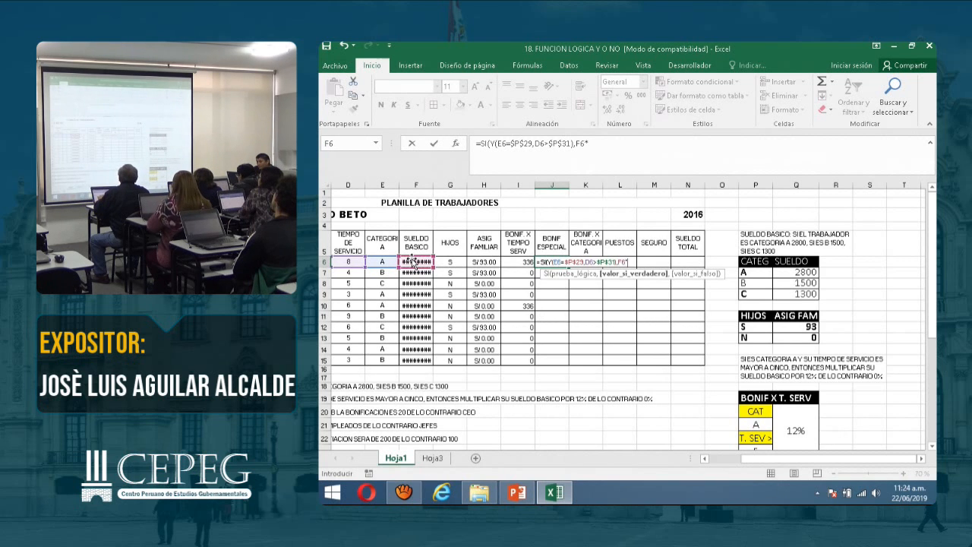
scroll(532, 289, down, 6)
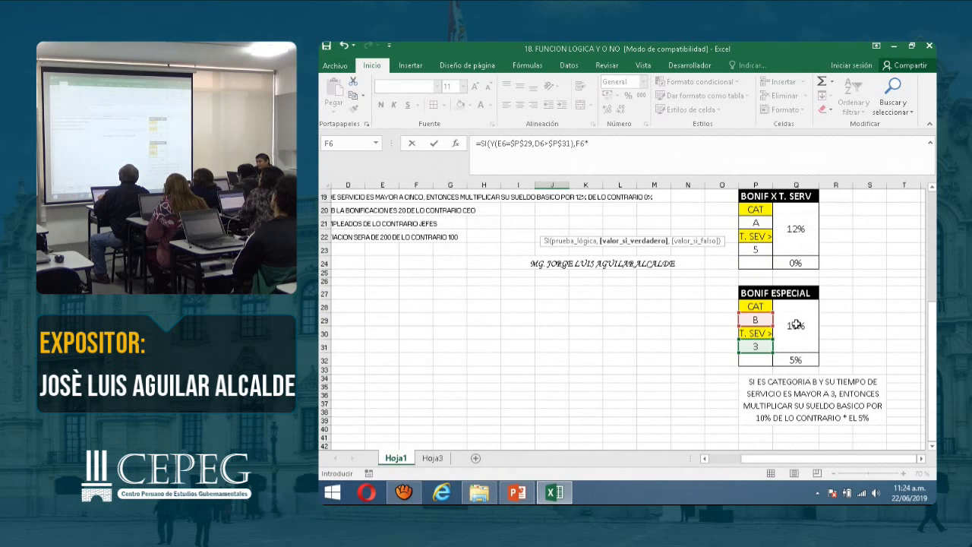
click(796, 324)
key(F4)
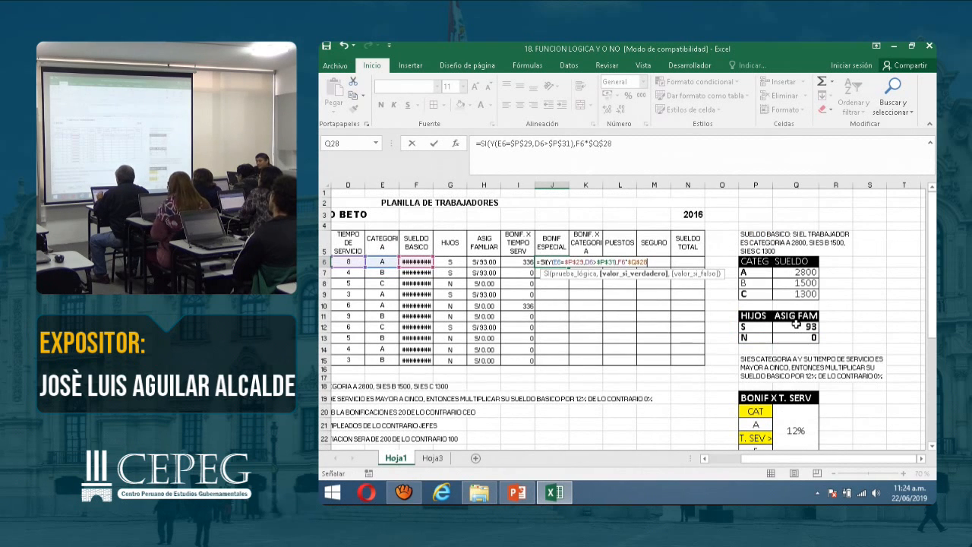
text(,)
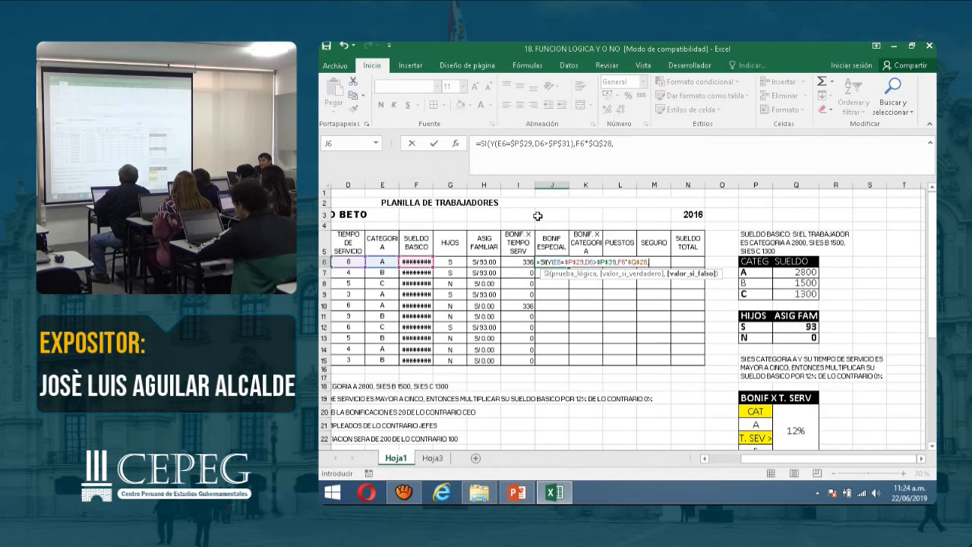
Enter F6*$Q$32 as the value if false and complete the J6 formula
click(416, 261)
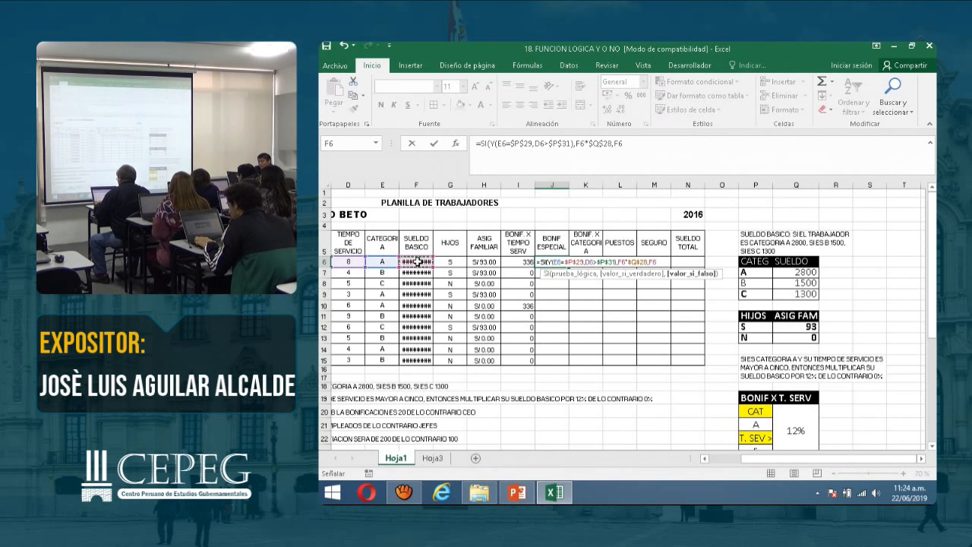
text(*)
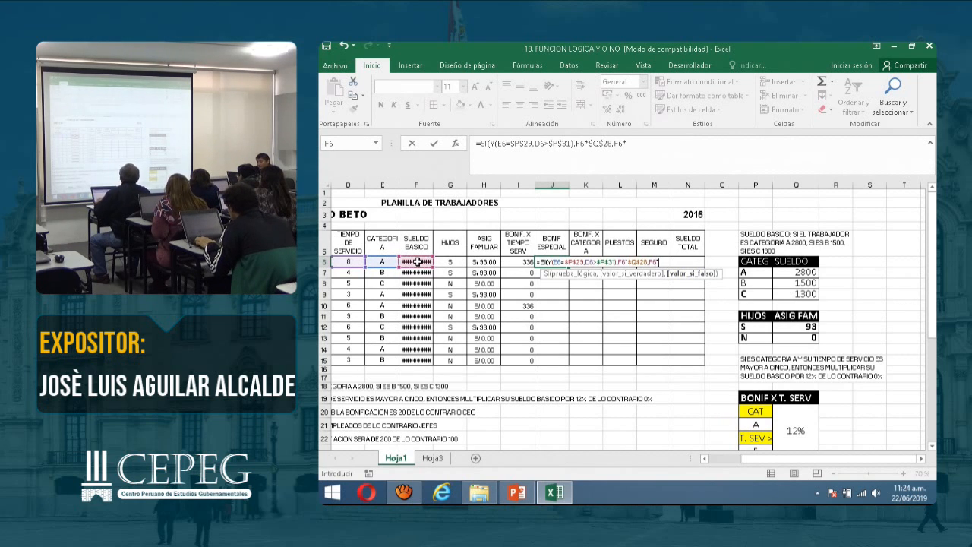
scroll(659, 322, down, 3)
scroll(659, 322, down, 2)
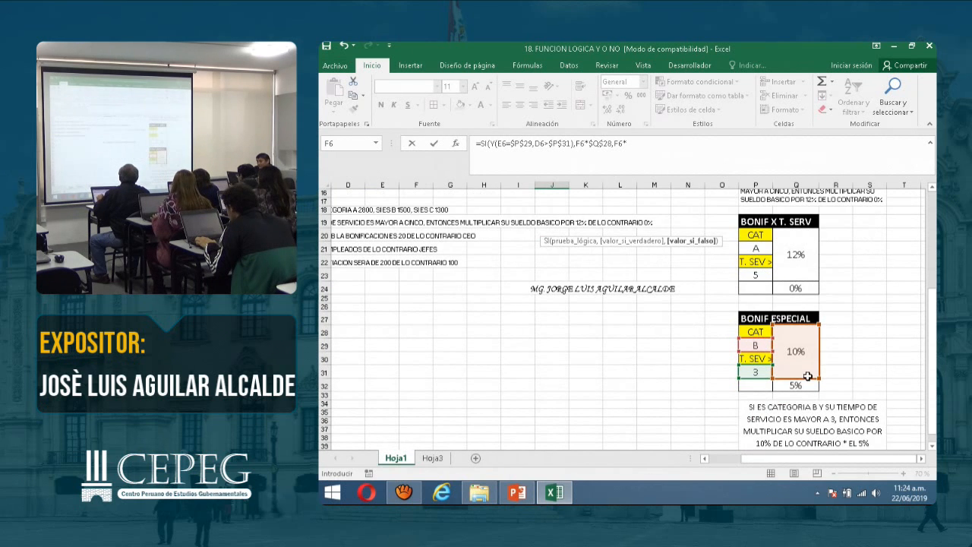
click(801, 385)
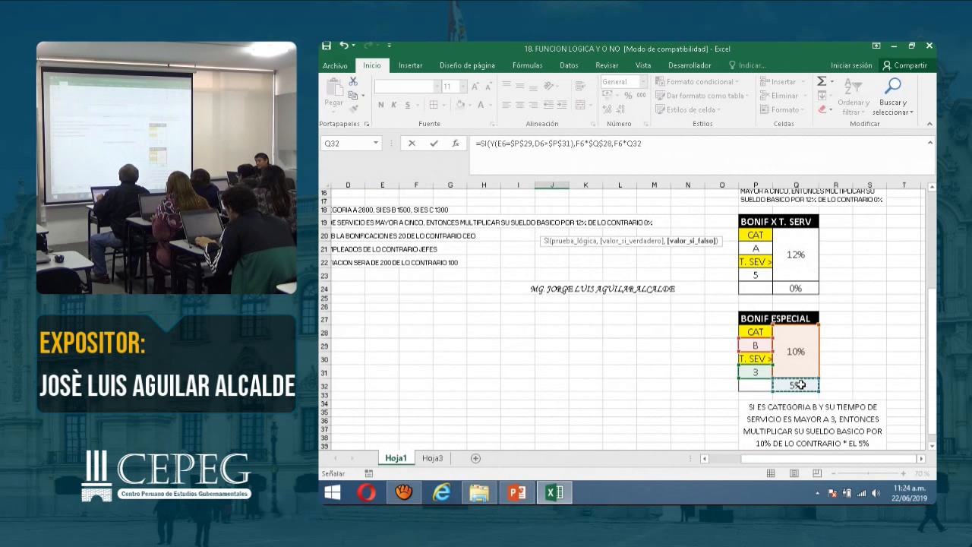
key(F4)
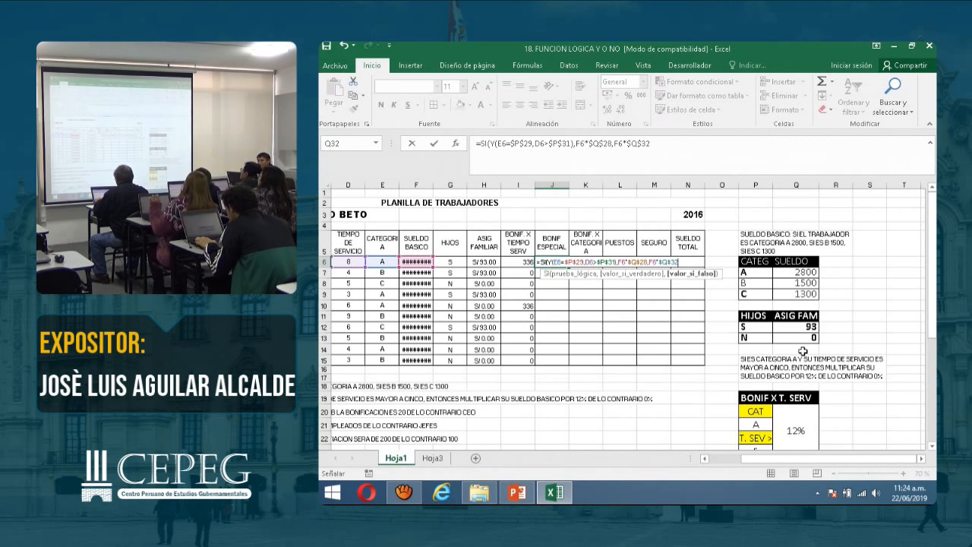
key(Return)
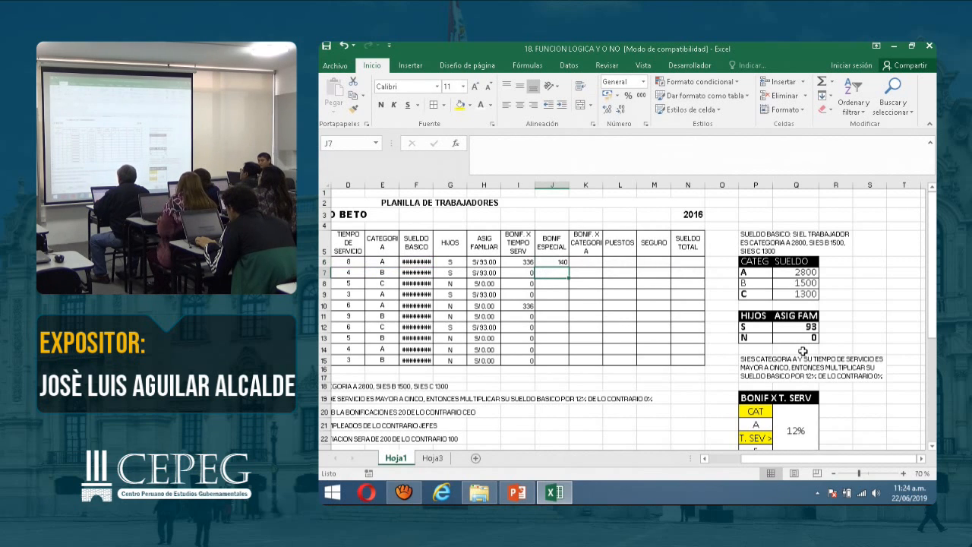
Fill the J6 formula down the BONIF ESPECIAL column to J15 and check the copied formula in J11
click(562, 261)
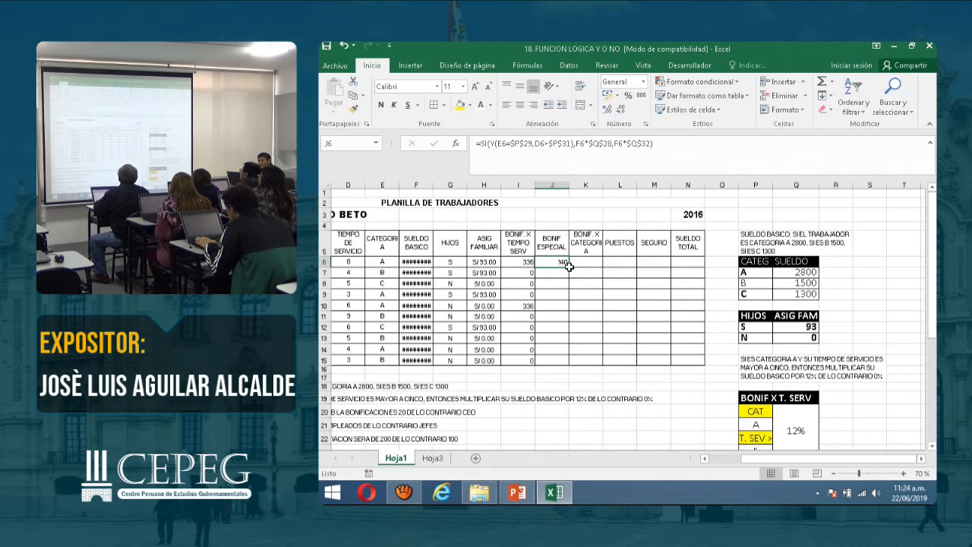
double_click(569, 267)
click(565, 317)
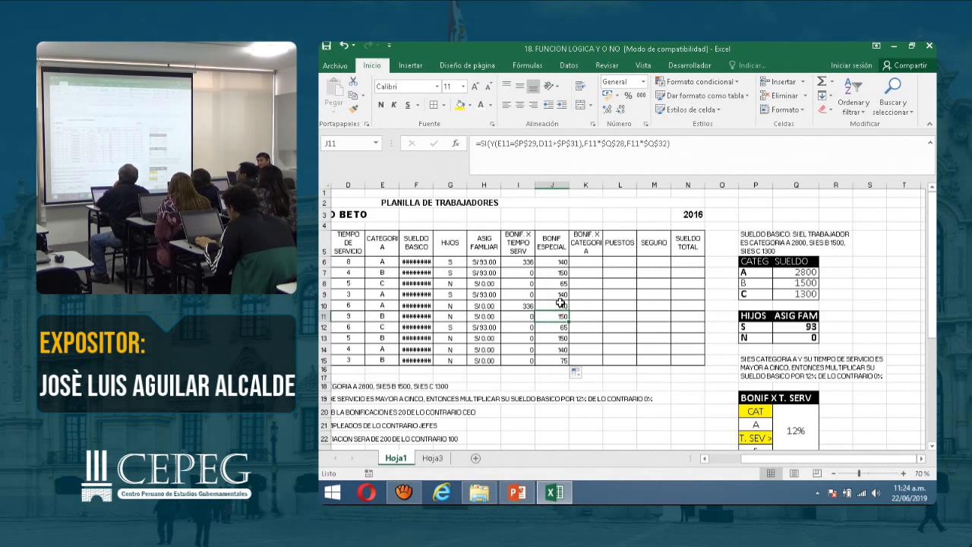
Examine the BONIF ESPECIAL values in J6 to J15 against each worker's category, service time and base salary
ctrl+scroll(561, 303, up, 4)
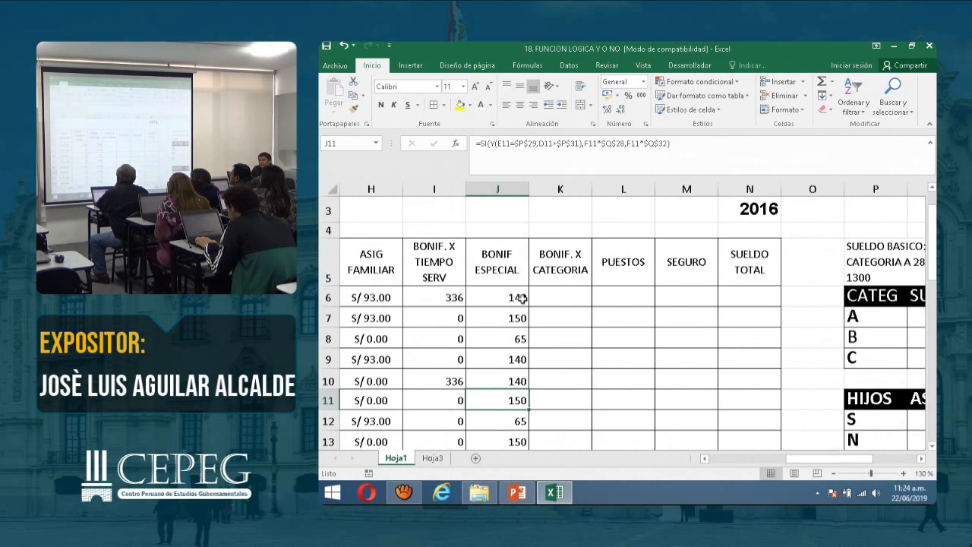
click(522, 298)
click(707, 459)
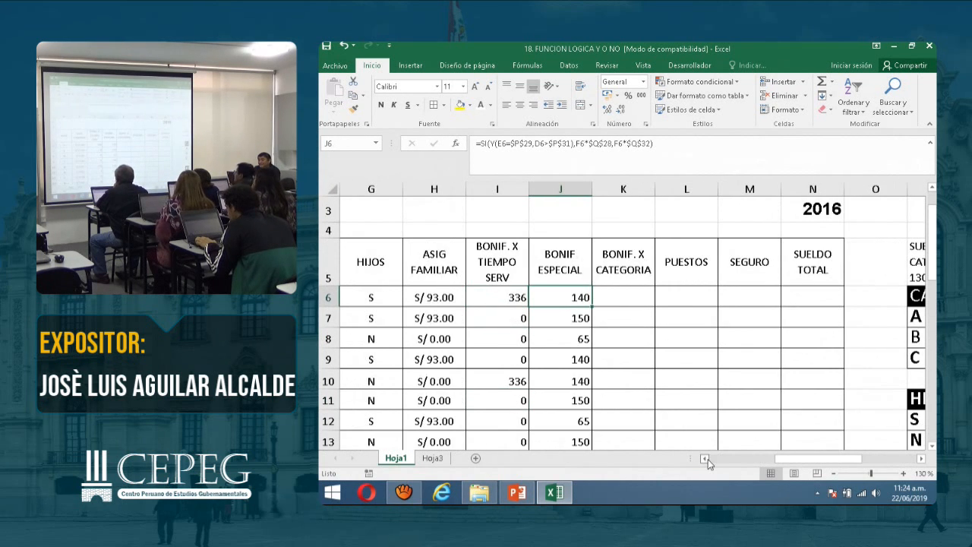
click(706, 459)
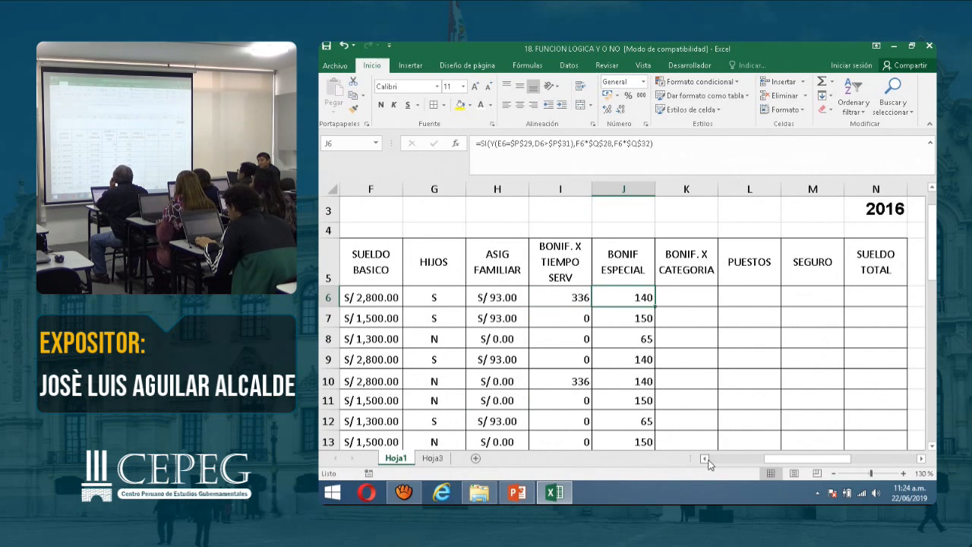
click(707, 459)
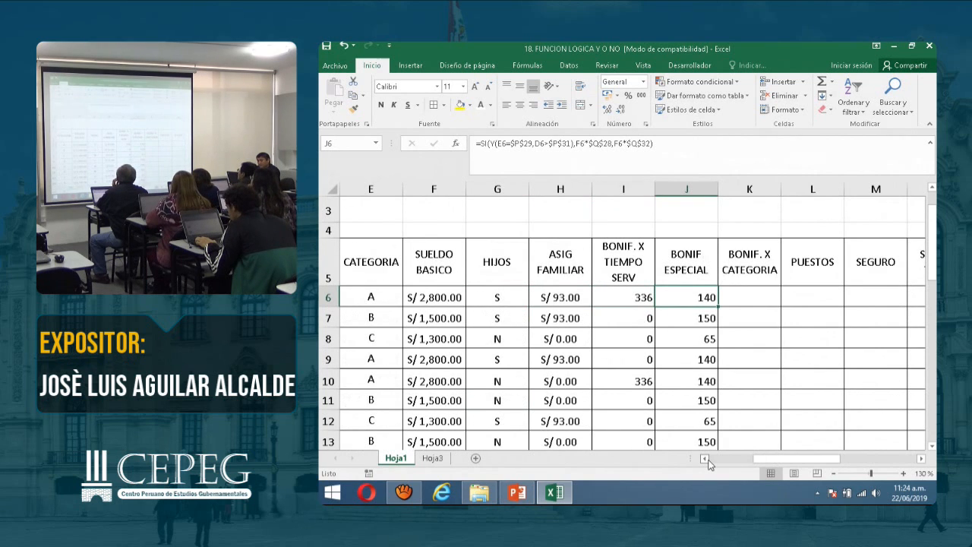
scroll(705, 425, down, 1)
ctrl+scroll(703, 410, down, 2)
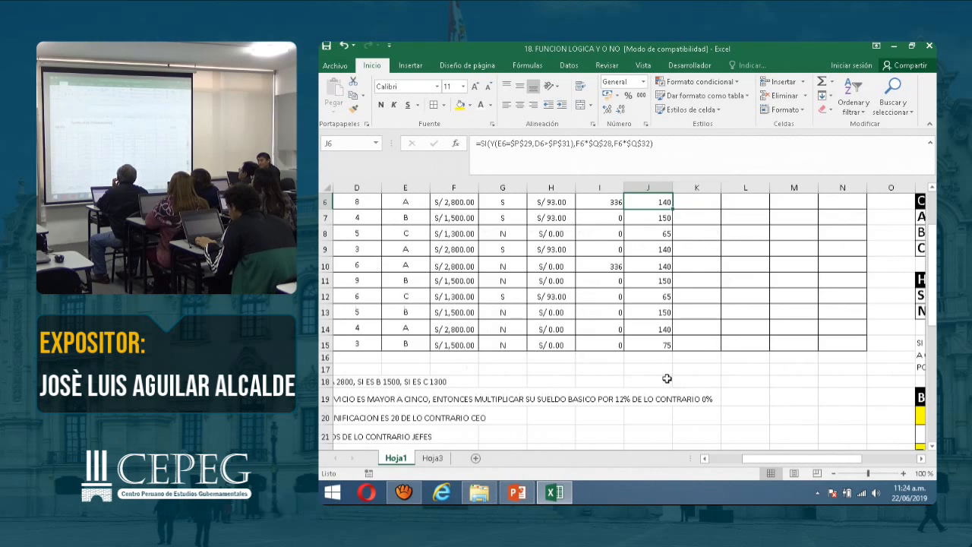
Display the J6 formula inside its cell at an enlarged view to examine its Y conditions and both SI results
scroll(667, 379, up, 2)
double_click(647, 297)
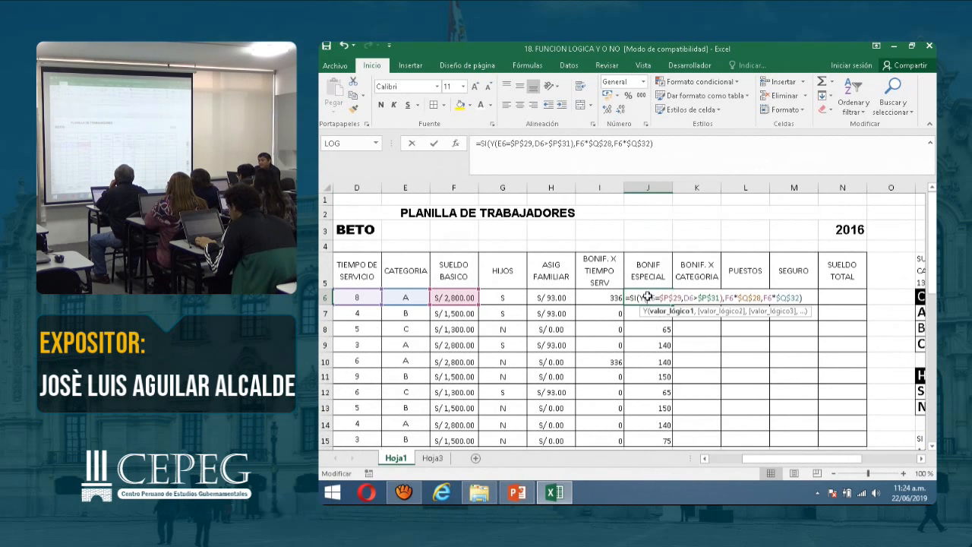
key(Escape)
ctrl+scroll(697, 346, up, 1)
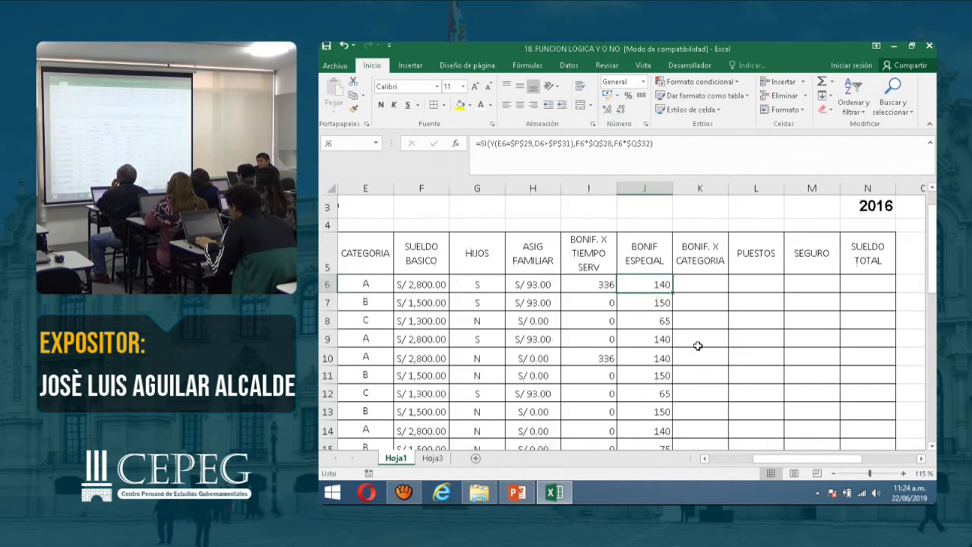
ctrl+scroll(697, 345, up, 1)
double_click(636, 274)
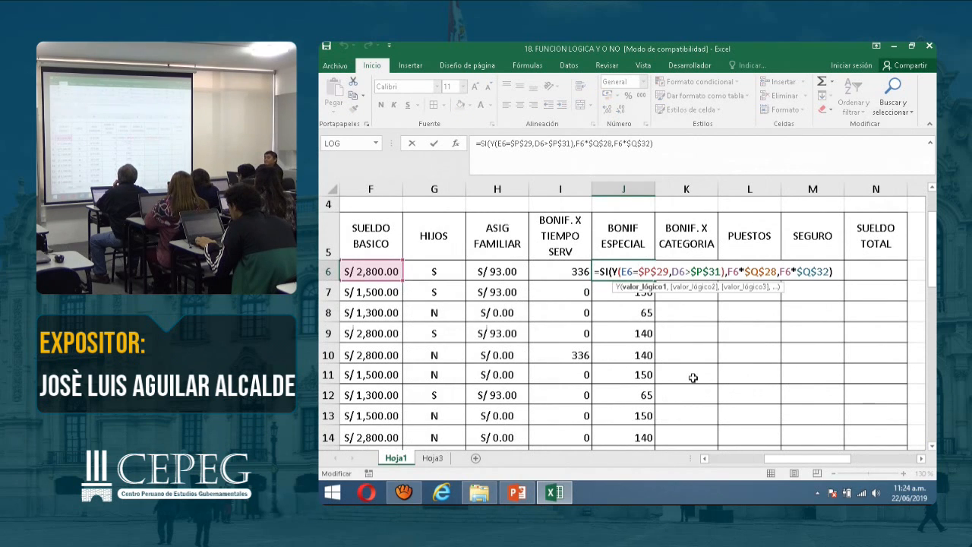